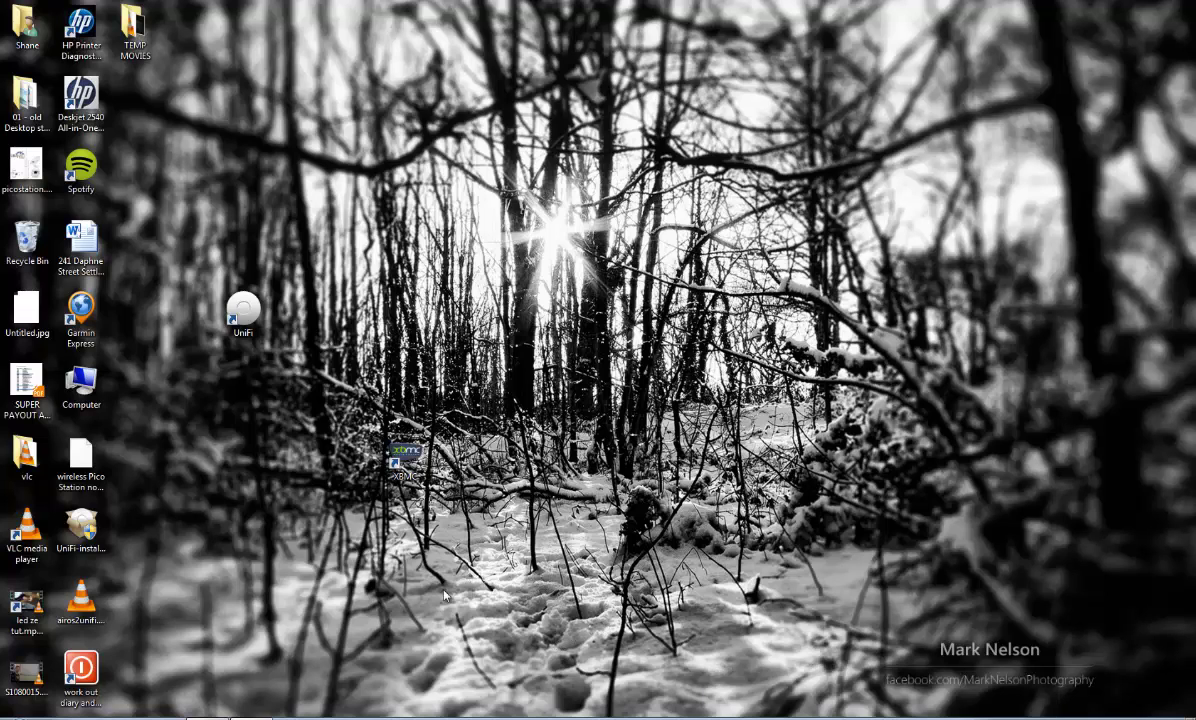
Bring back Chrome showing the PicoStation M2 airOS System page with firmware XM.v5.5.4.
click(205, 699)
click(45, 12)
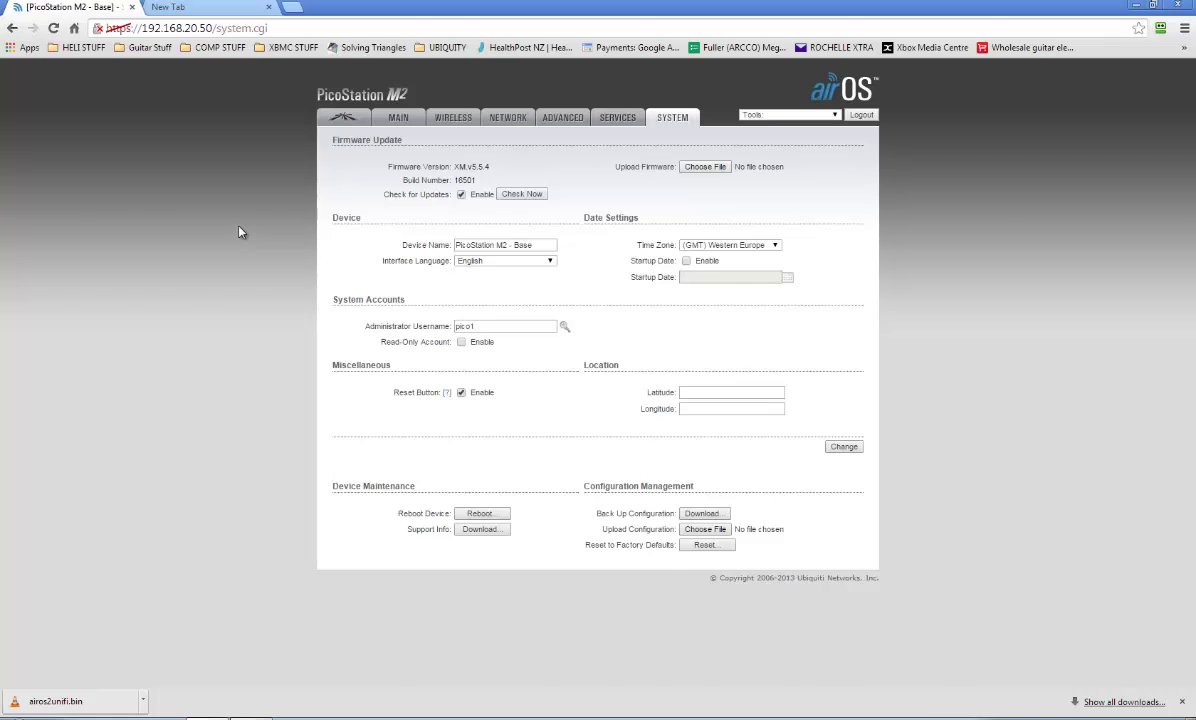
key(super+d)
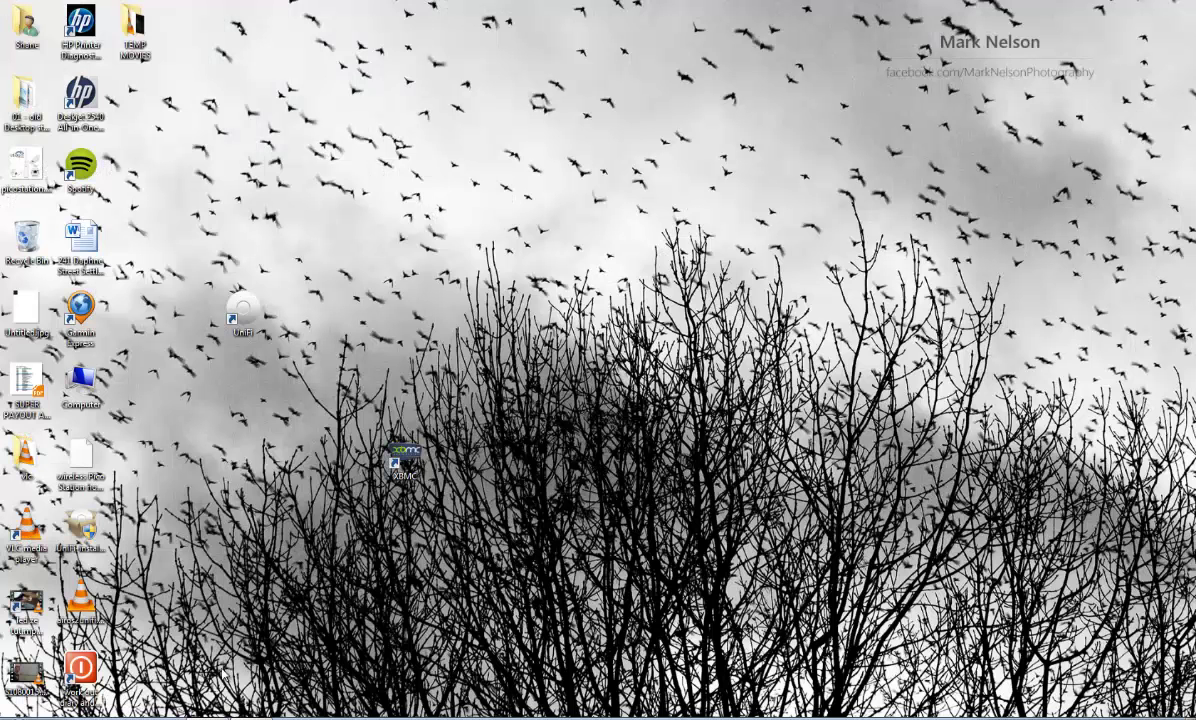
mouse_move(206, 716)
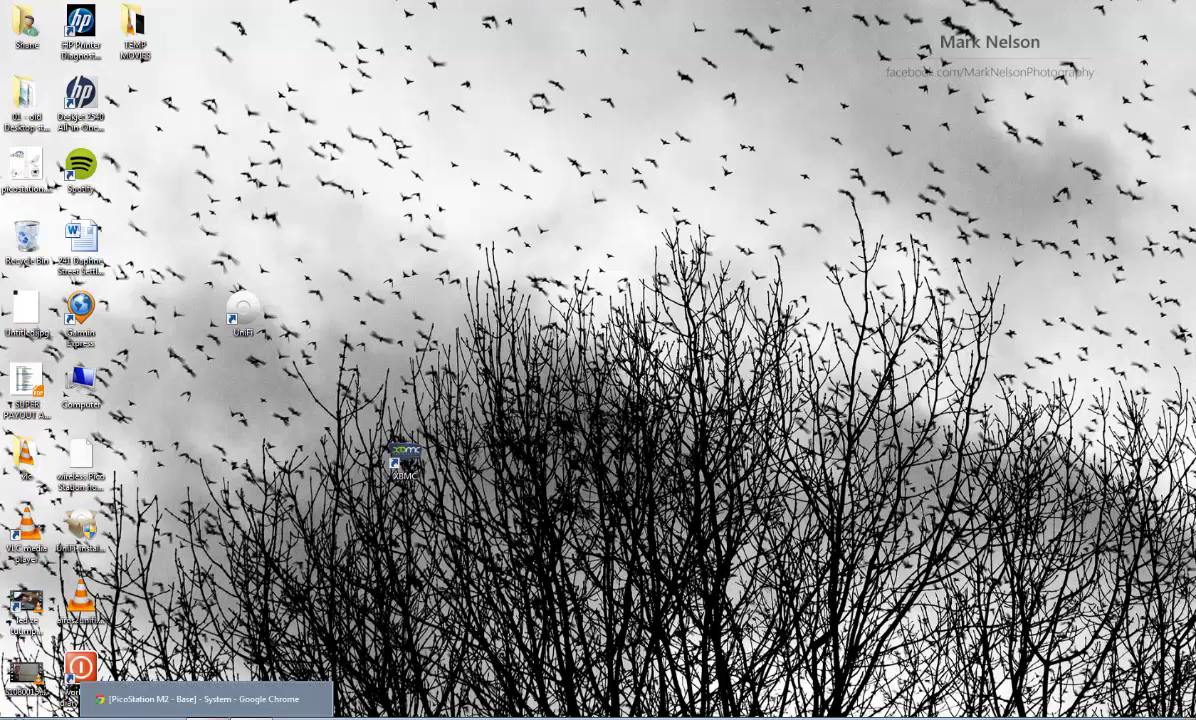
click(206, 699)
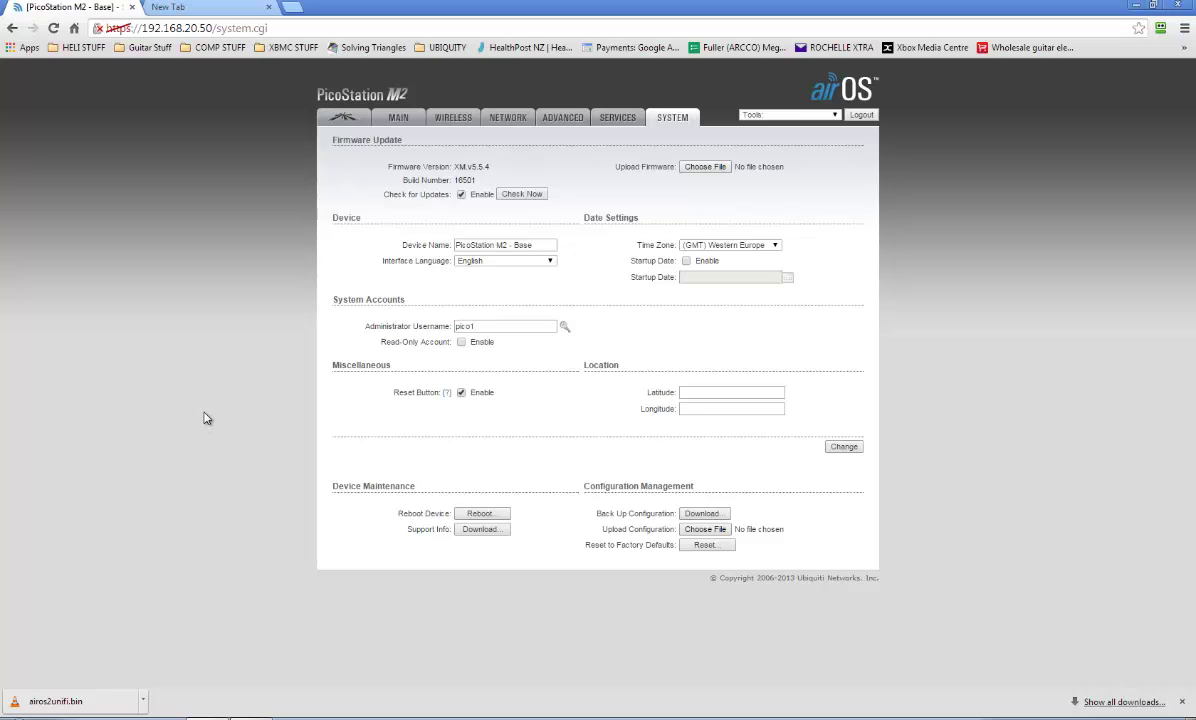
Search Google in a new tab for 'update Picostation to unify'.
click(183, 8)
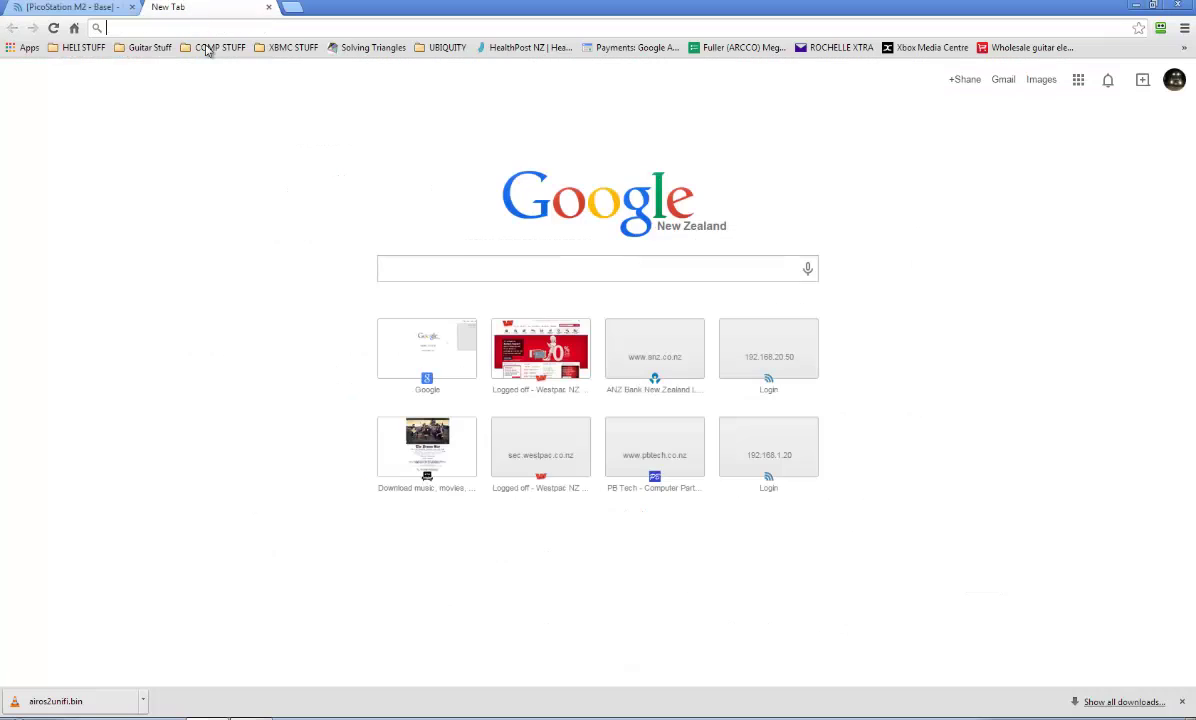
click(408, 262)
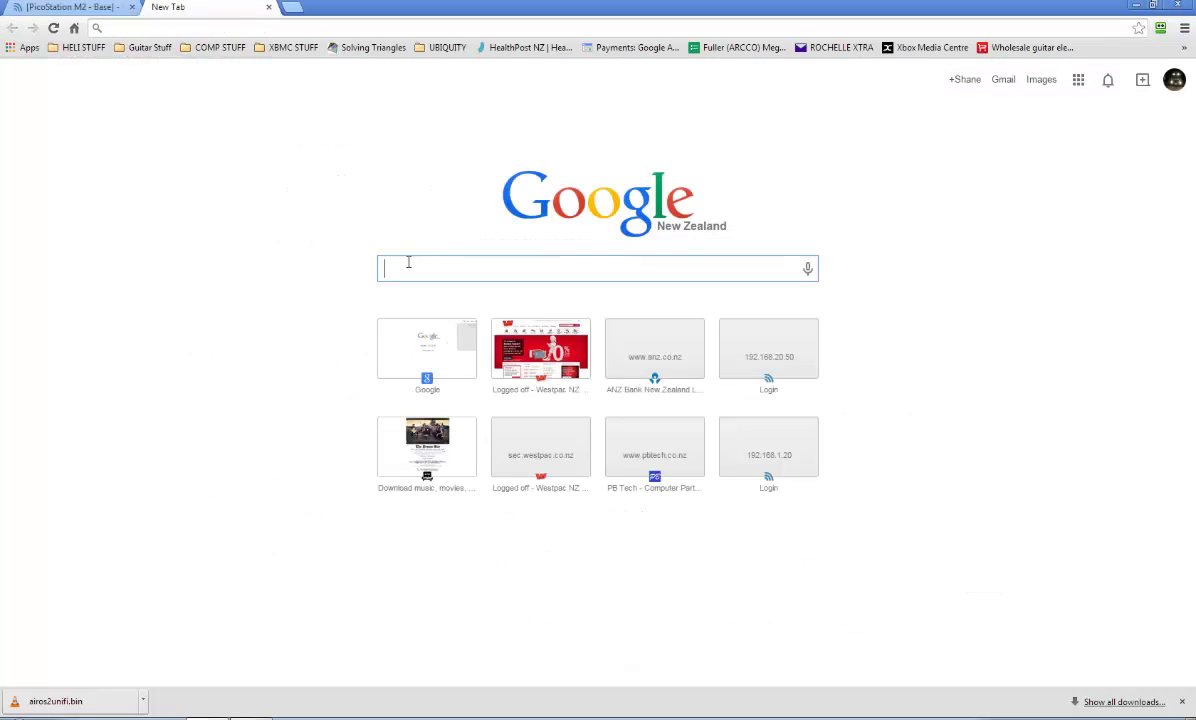
text(update Picostation to unify)
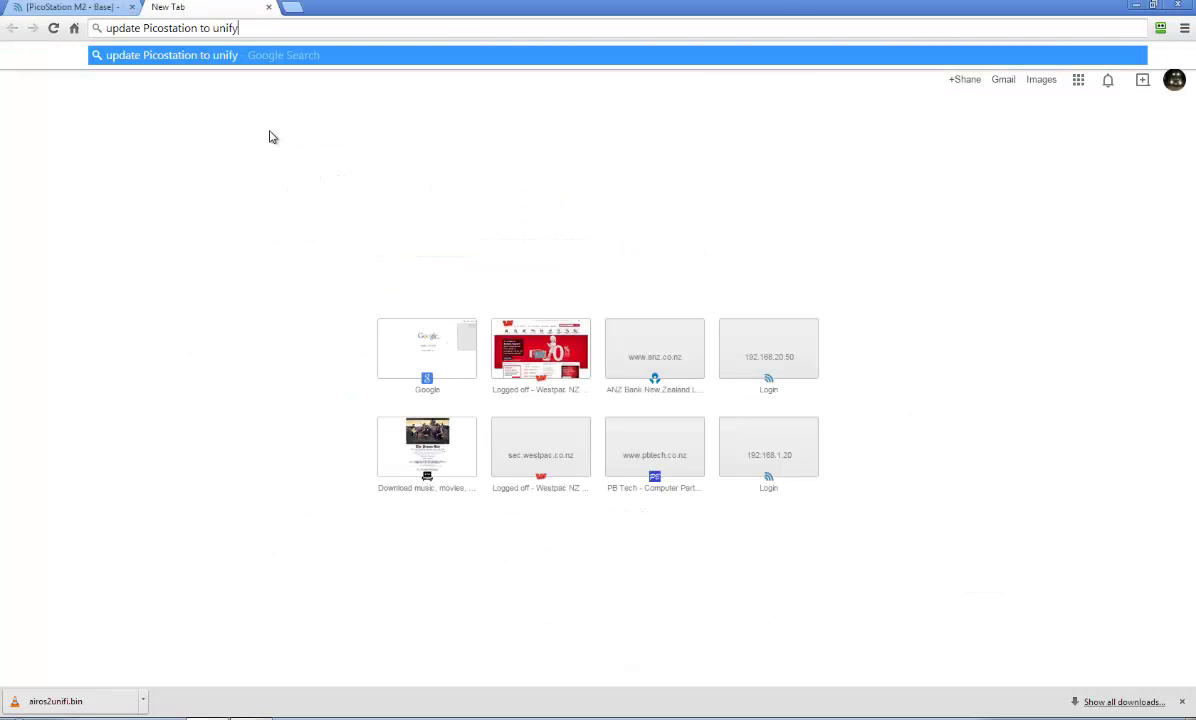
key(Return)
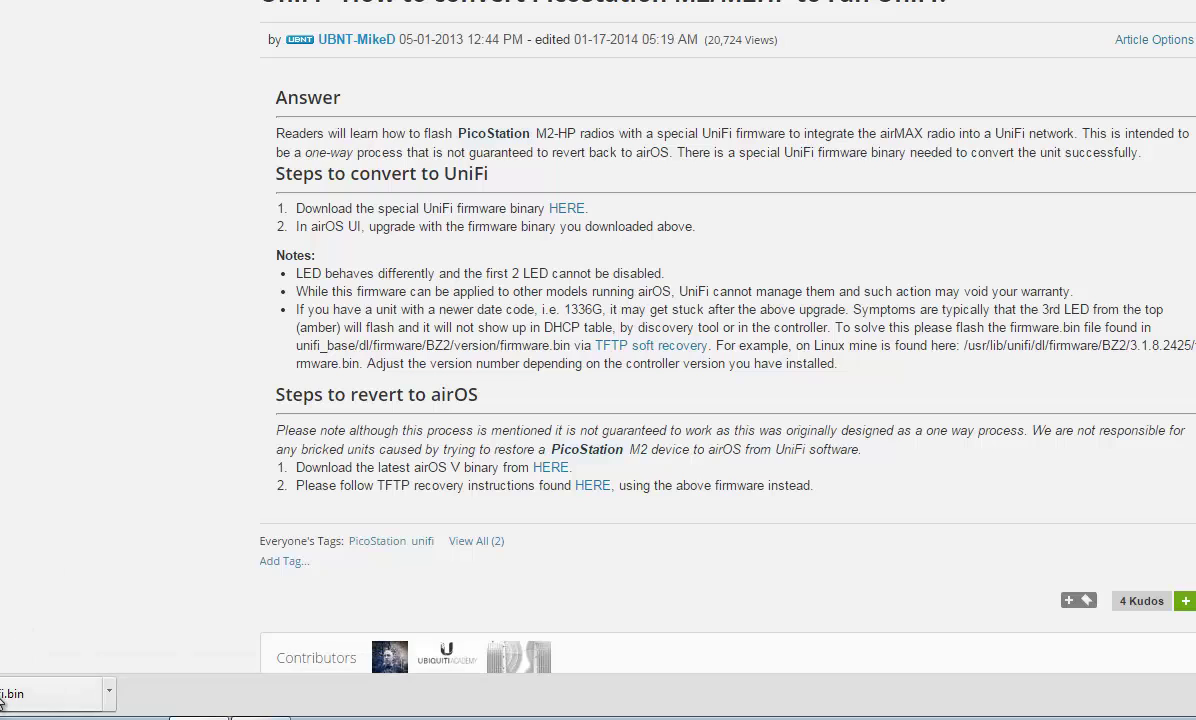
Confirm airos2unifi.bin (5.44 MB) is on the Desktop, then return to the conversion article.
right_click(30, 692)
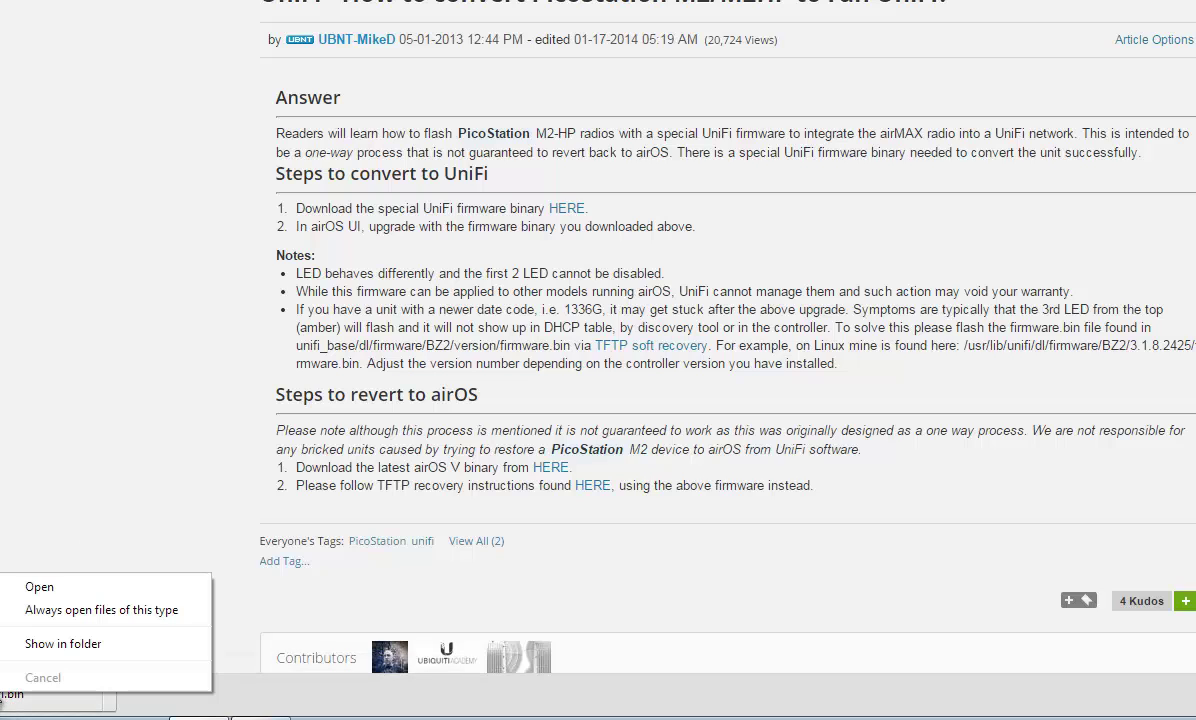
click(62, 645)
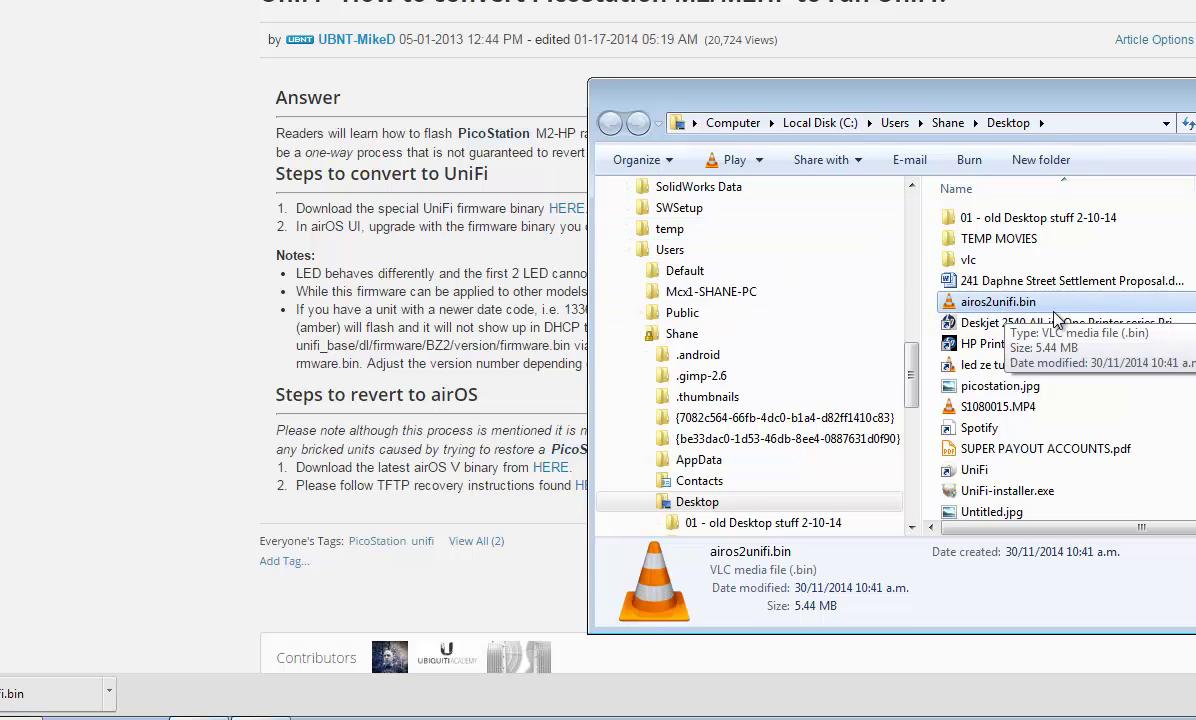
click(1097, 97)
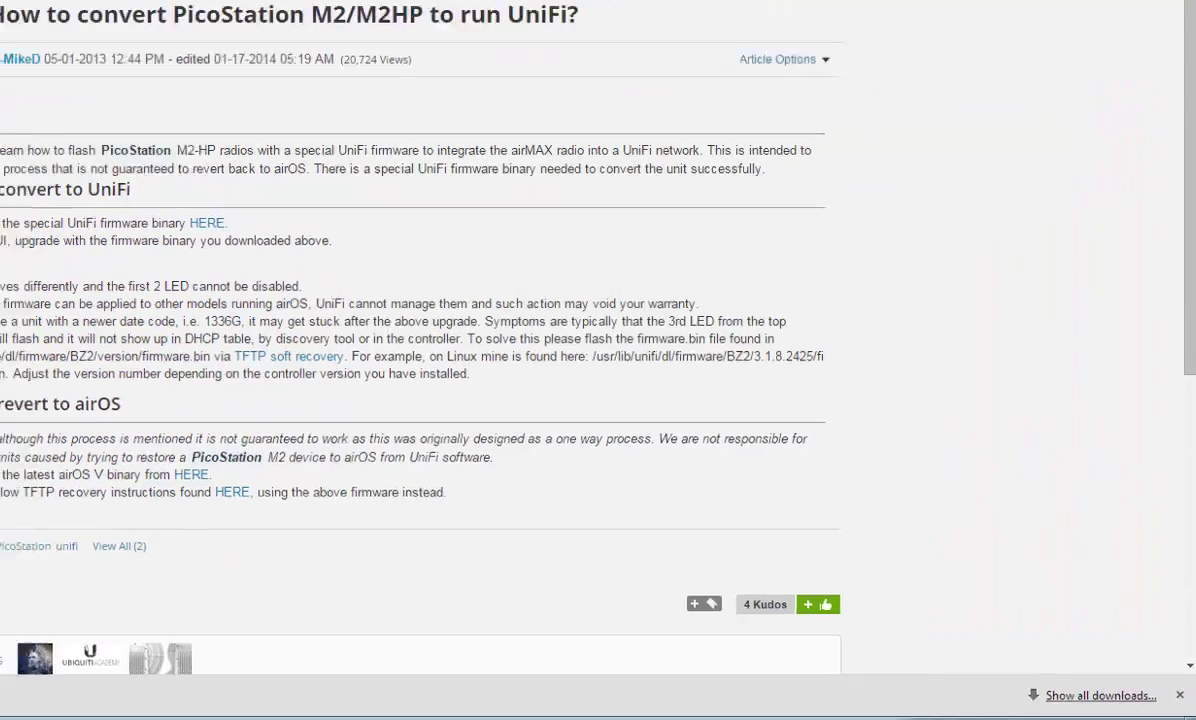
drag(255, 222, 487, 380)
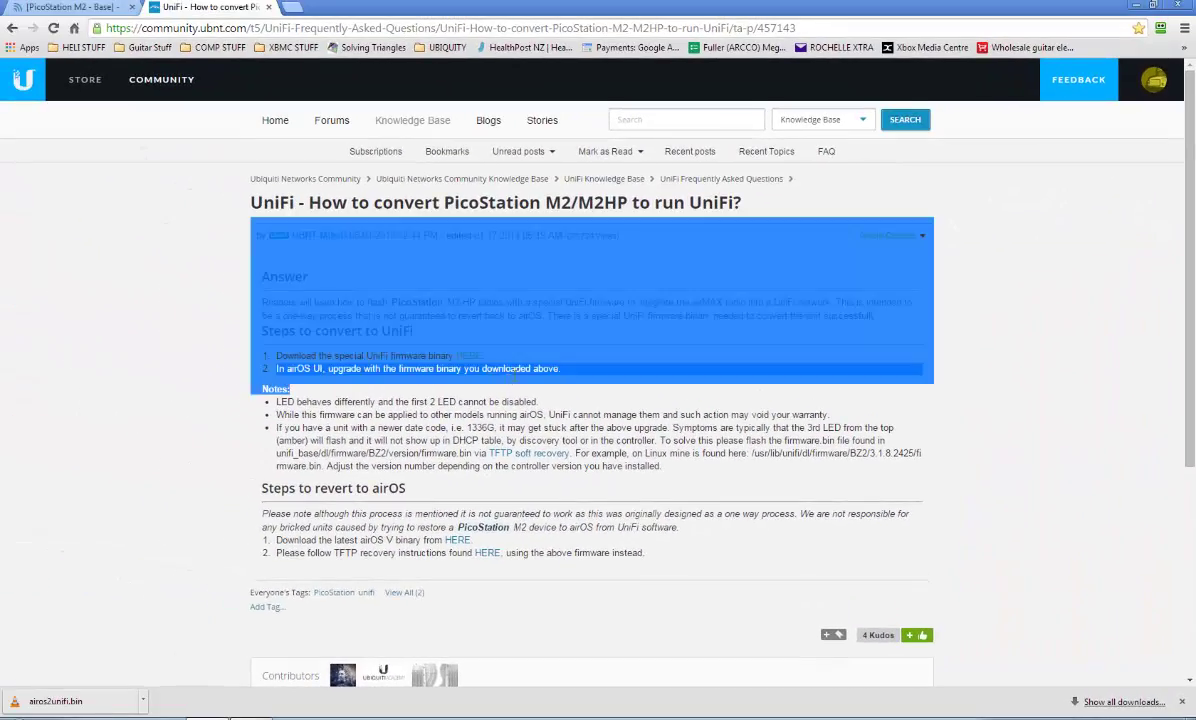
click(487, 379)
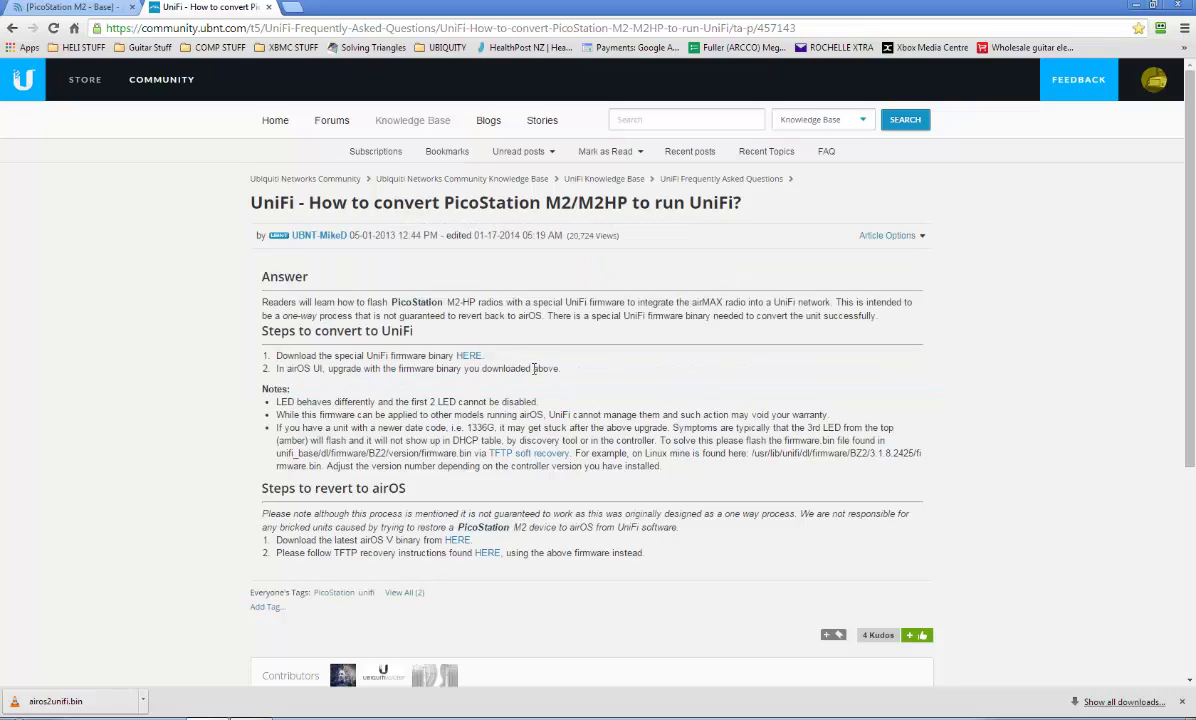
Upload airos2unifi.bin to the PicoStation, staging firmware version XM.v9.9.9.
click(55, 8)
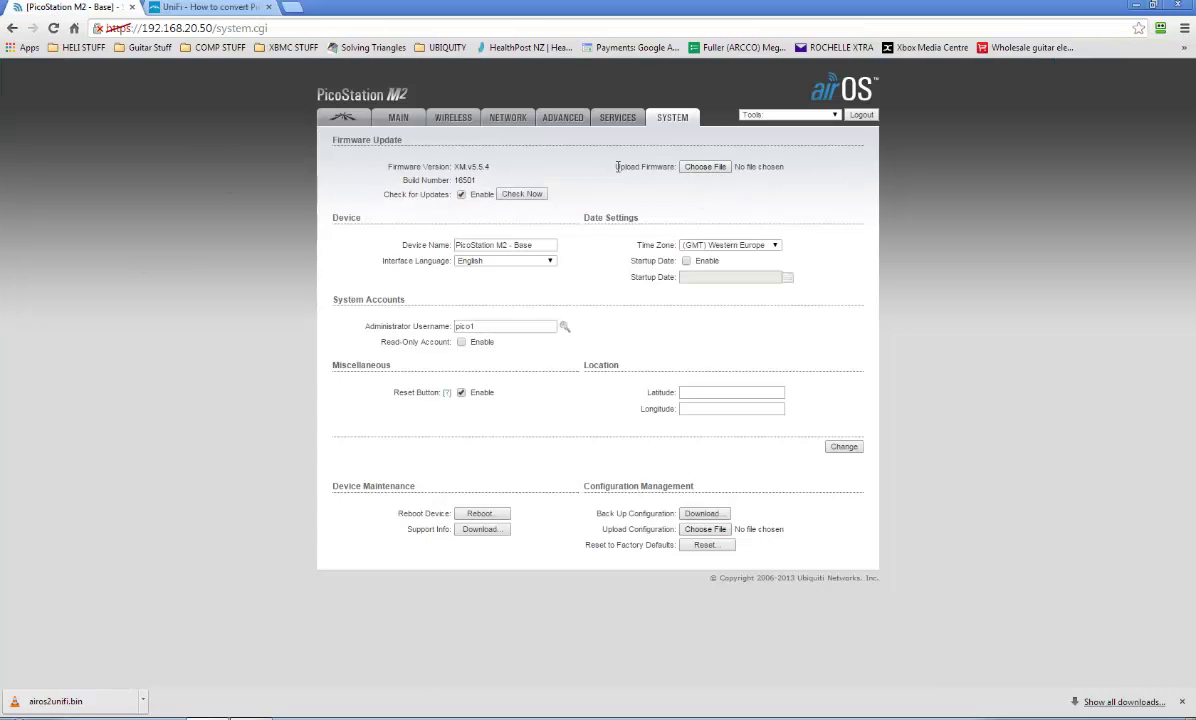
click(705, 167)
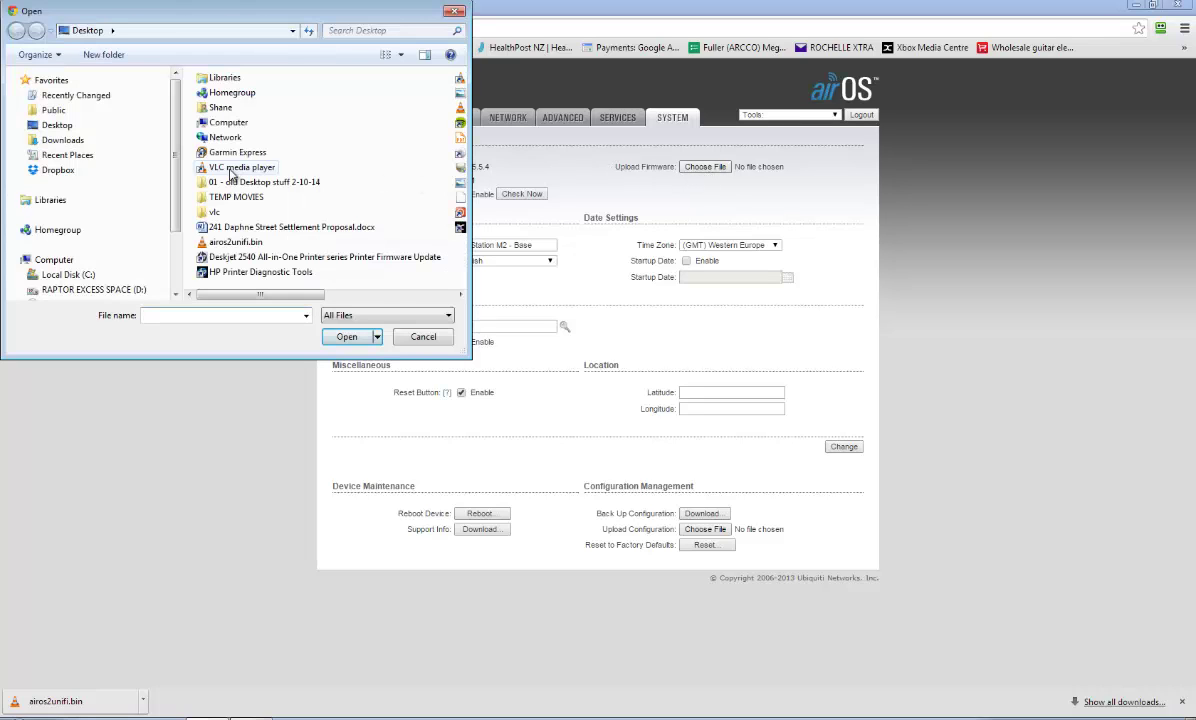
click(240, 243)
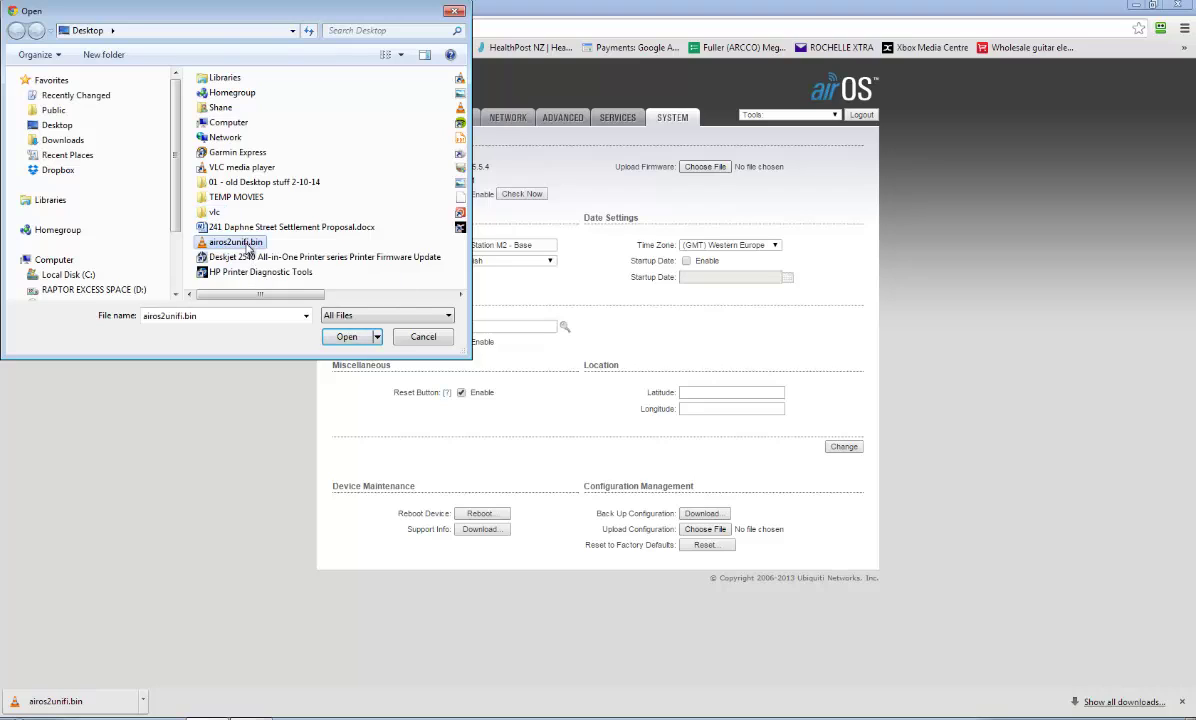
click(347, 338)
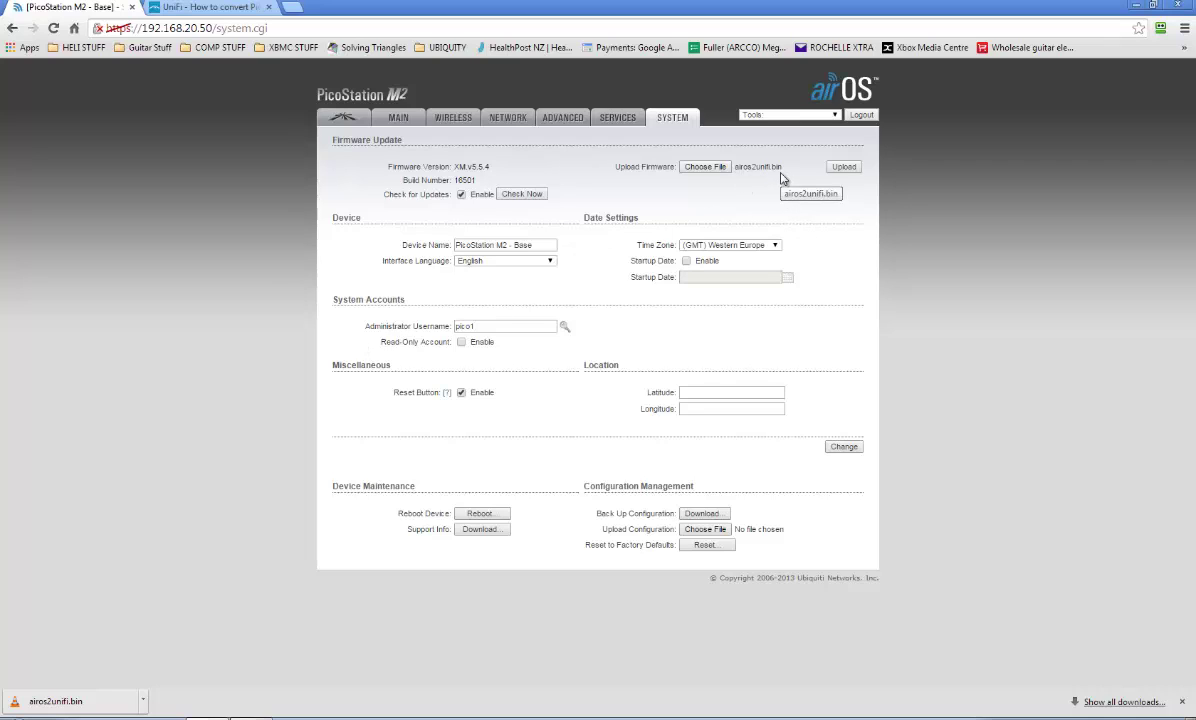
click(841, 169)
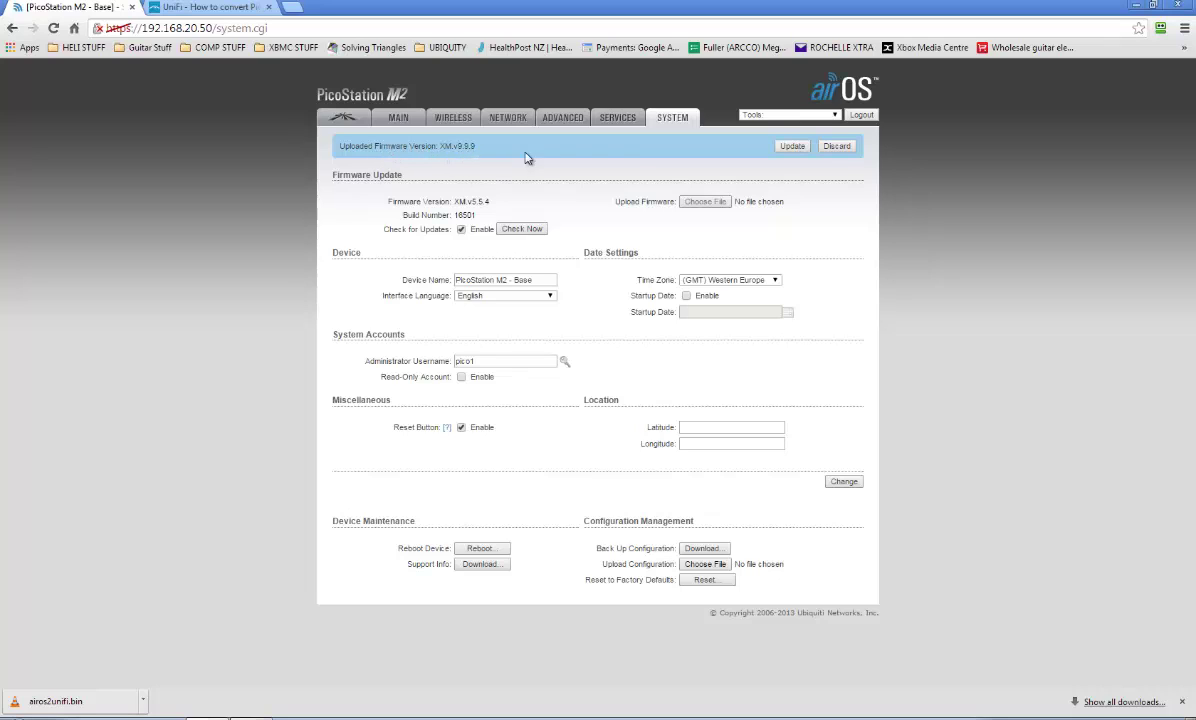
Flash the staged airos2unifi.bin firmware onto the PicoStation M2.
click(792, 147)
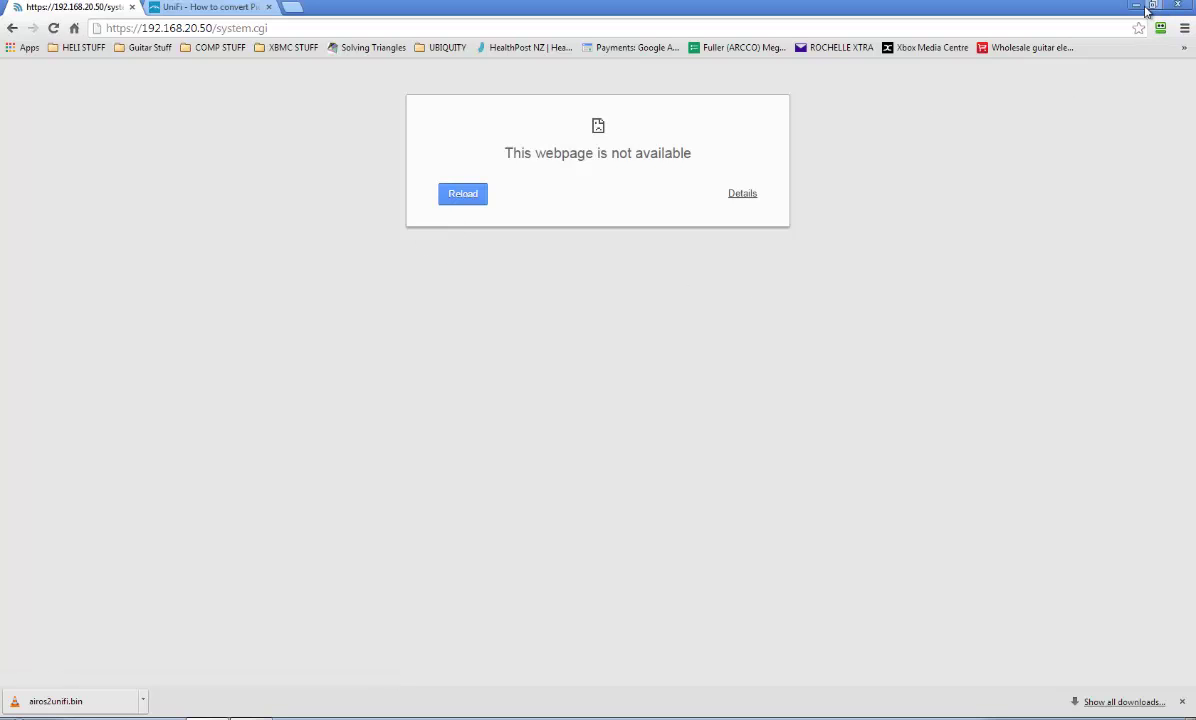
Launch the UniFi Controller from its desktop icon after minimizing Chrome.
click(208, 12)
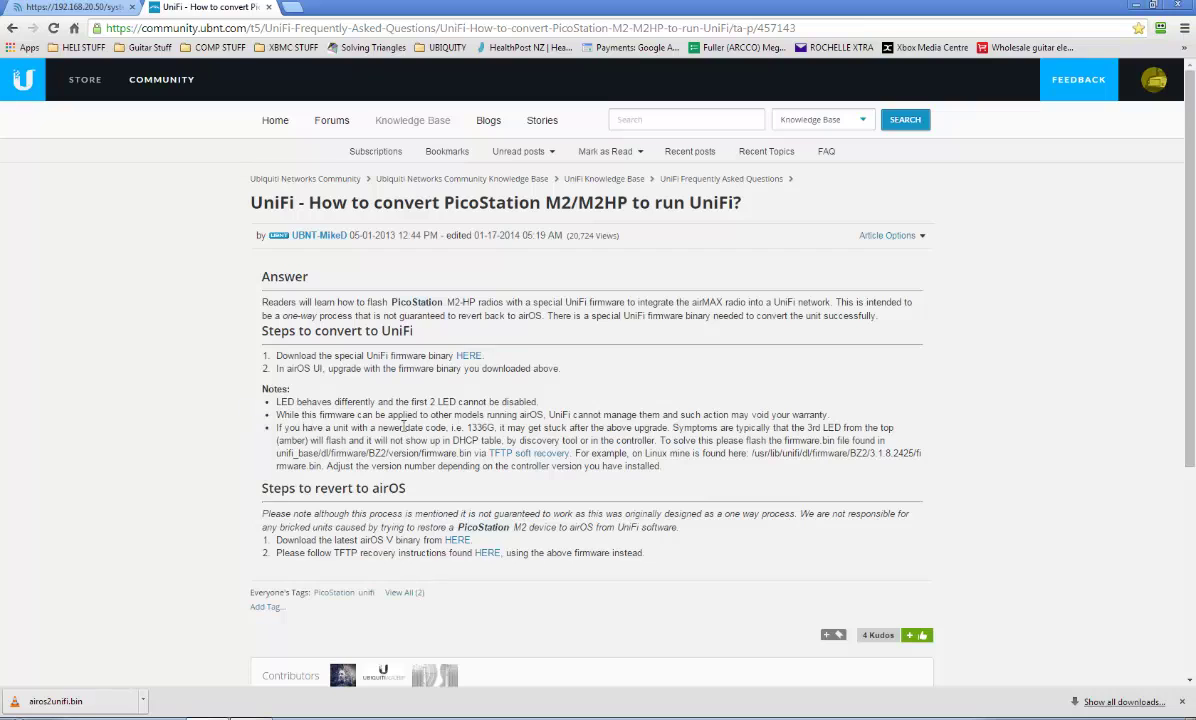
scroll(209, 420, down, 2)
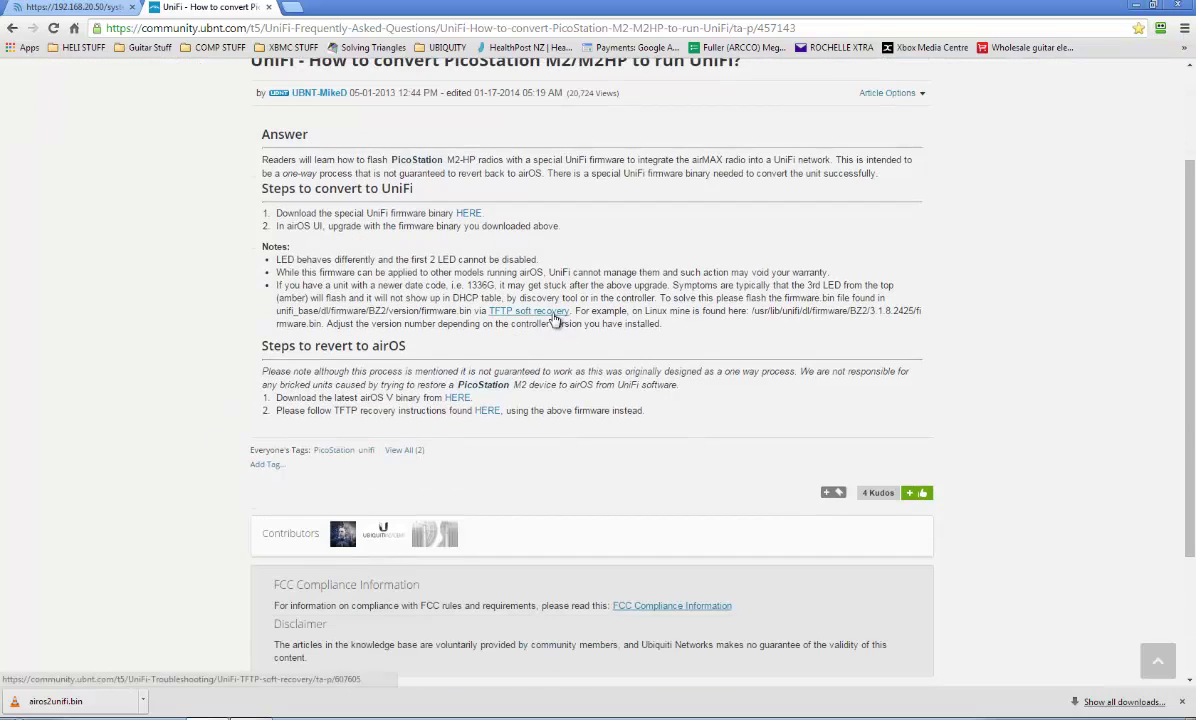
click(1137, 8)
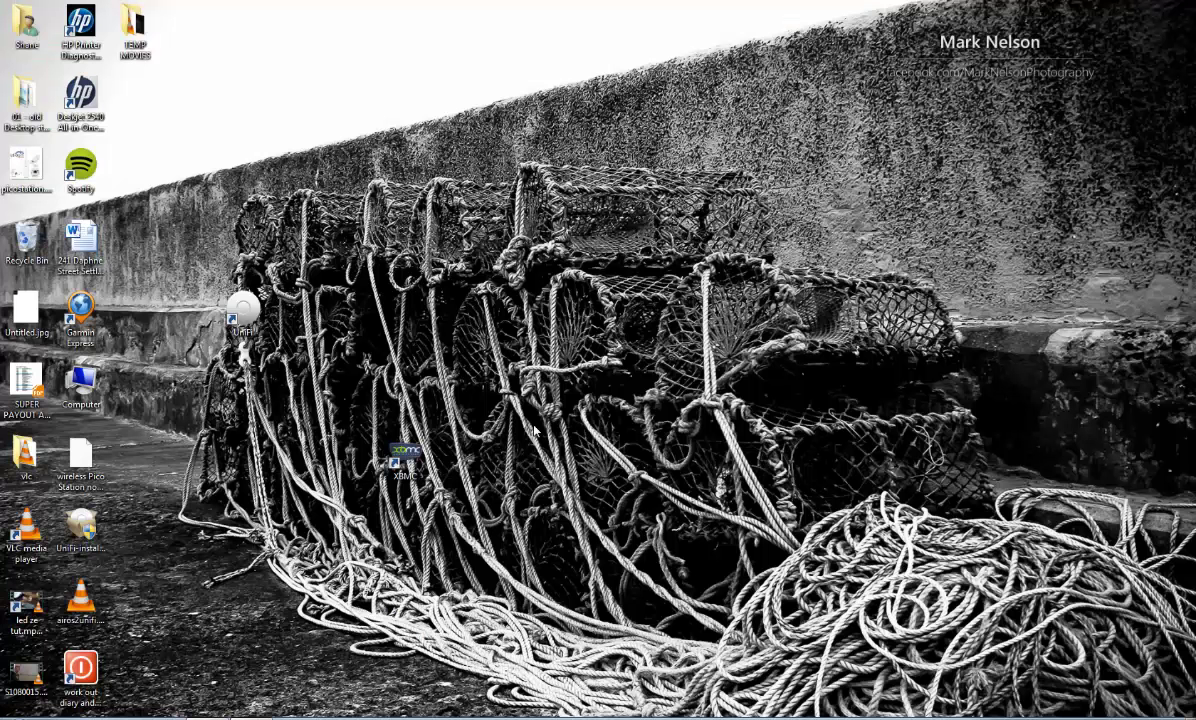
double_click(250, 316)
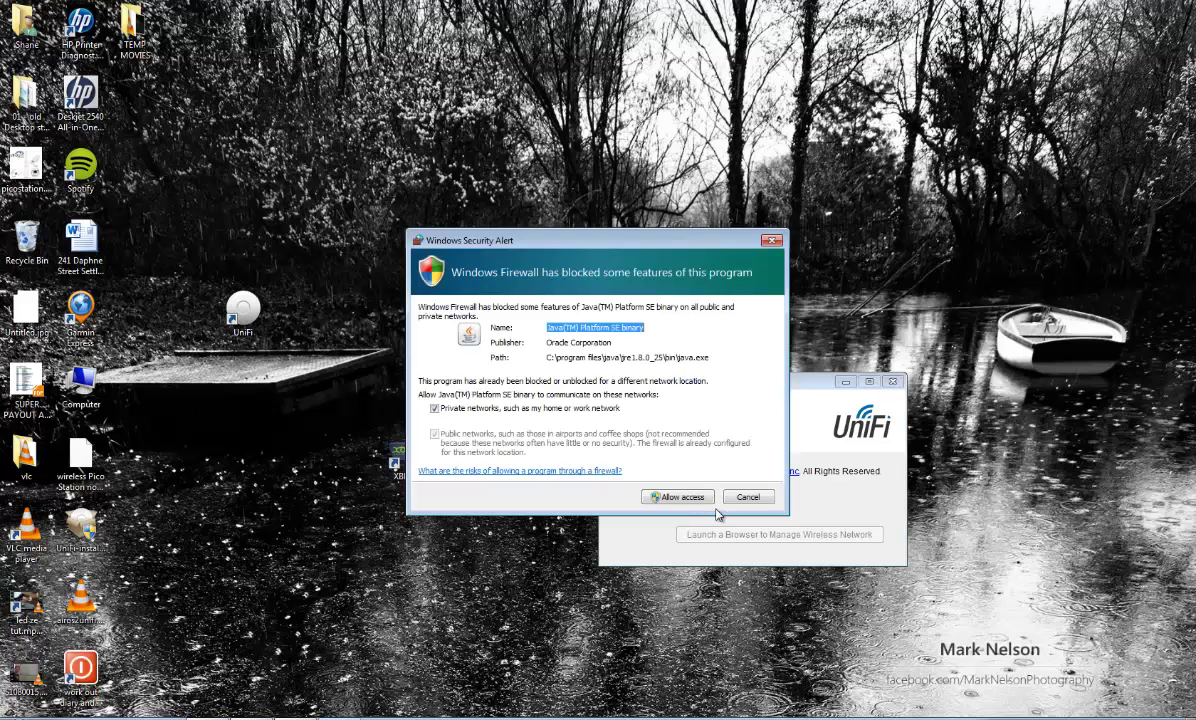
Allow Java through the firewall and proceed past the certificate warning to 127.0.0.1:8443.
click(684, 500)
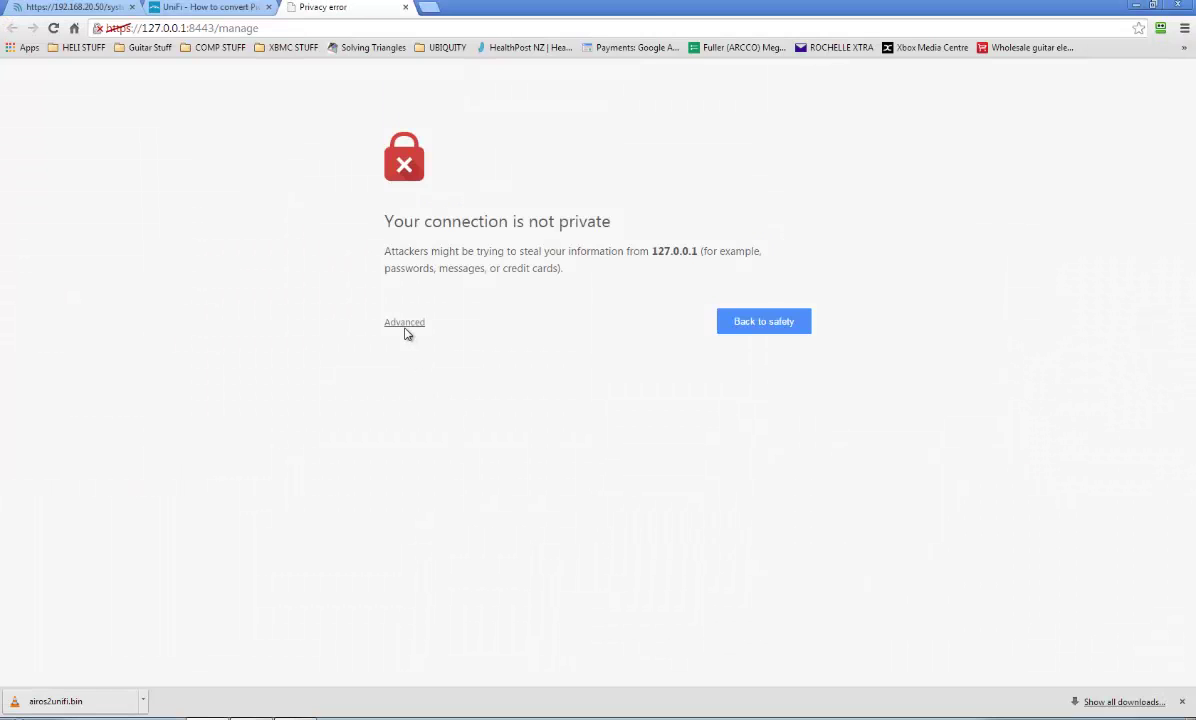
click(406, 324)
click(425, 443)
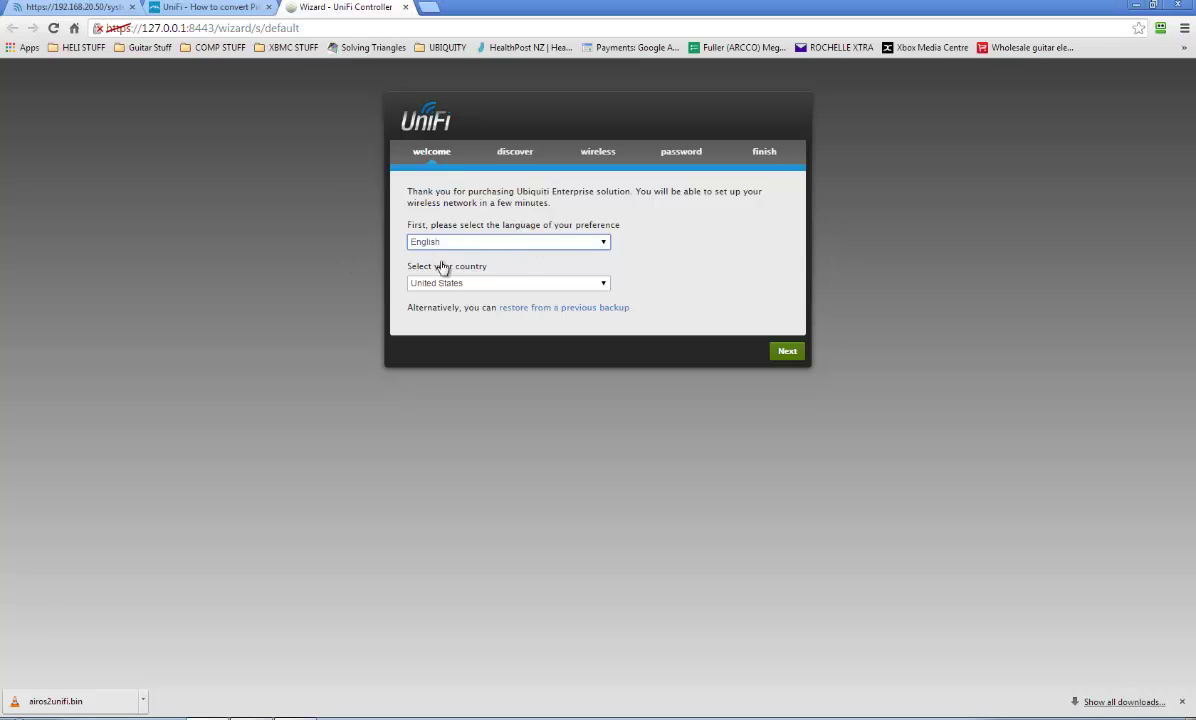
Set the country to New Zealand and accept the discovered PicoStation at 192.168.20.50.
click(603, 287)
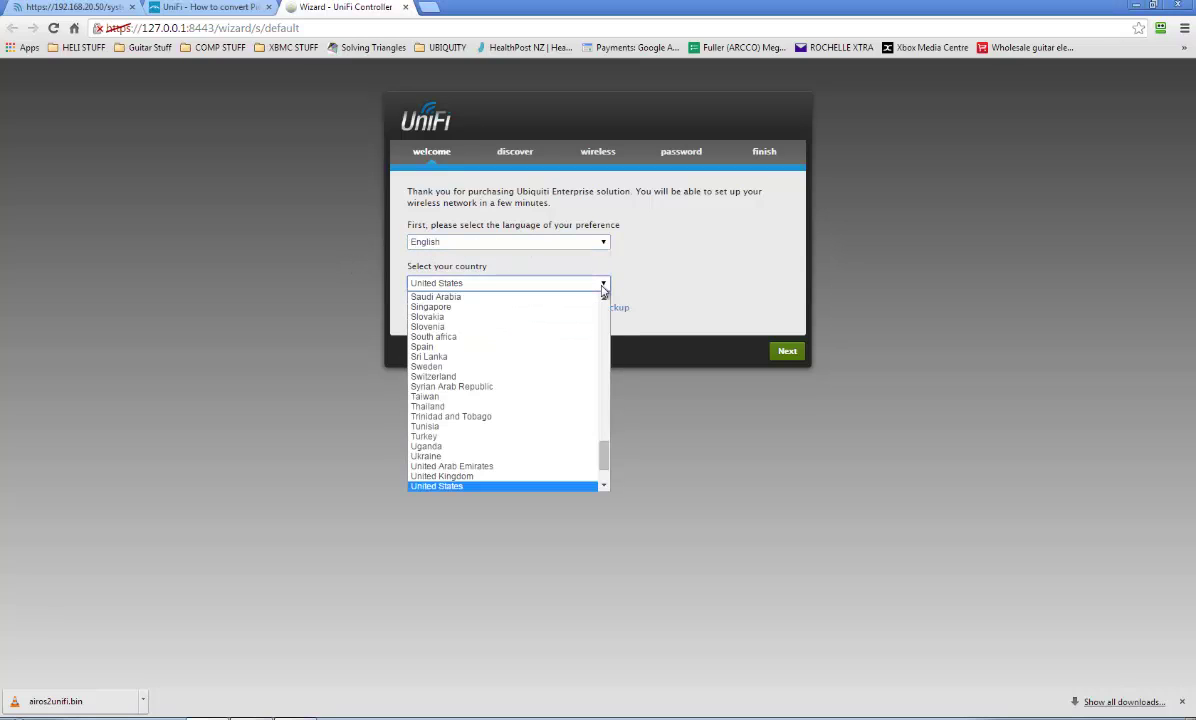
text(new z)
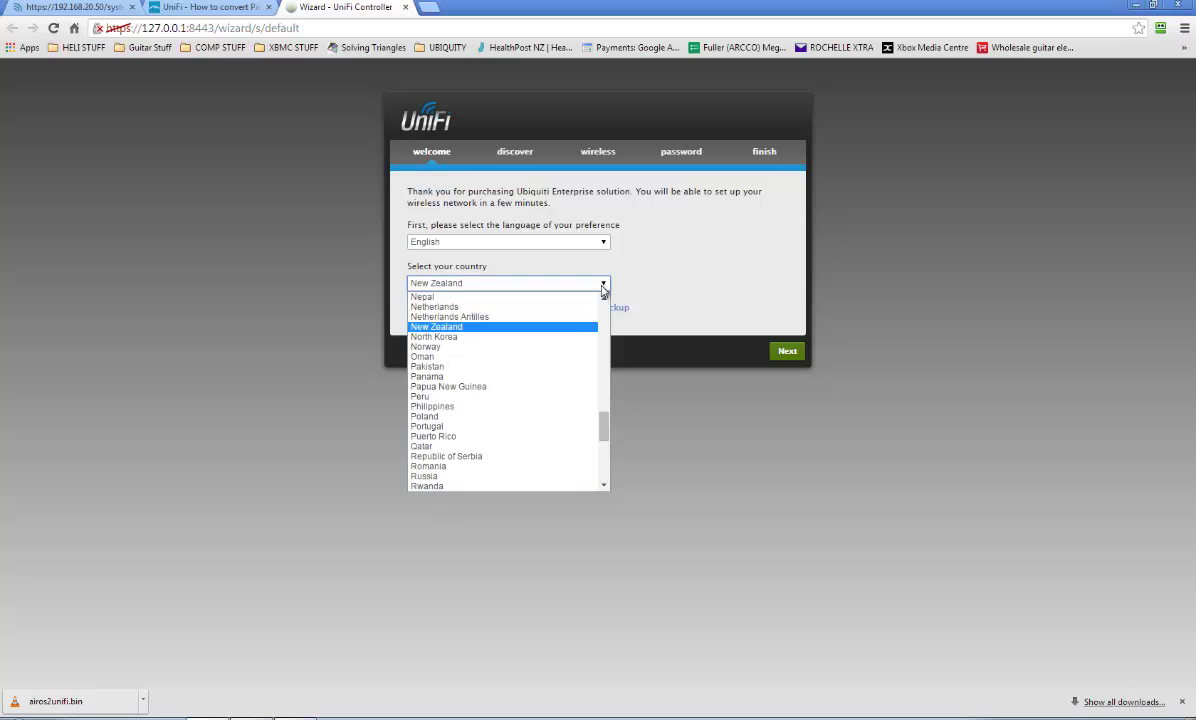
key(Return)
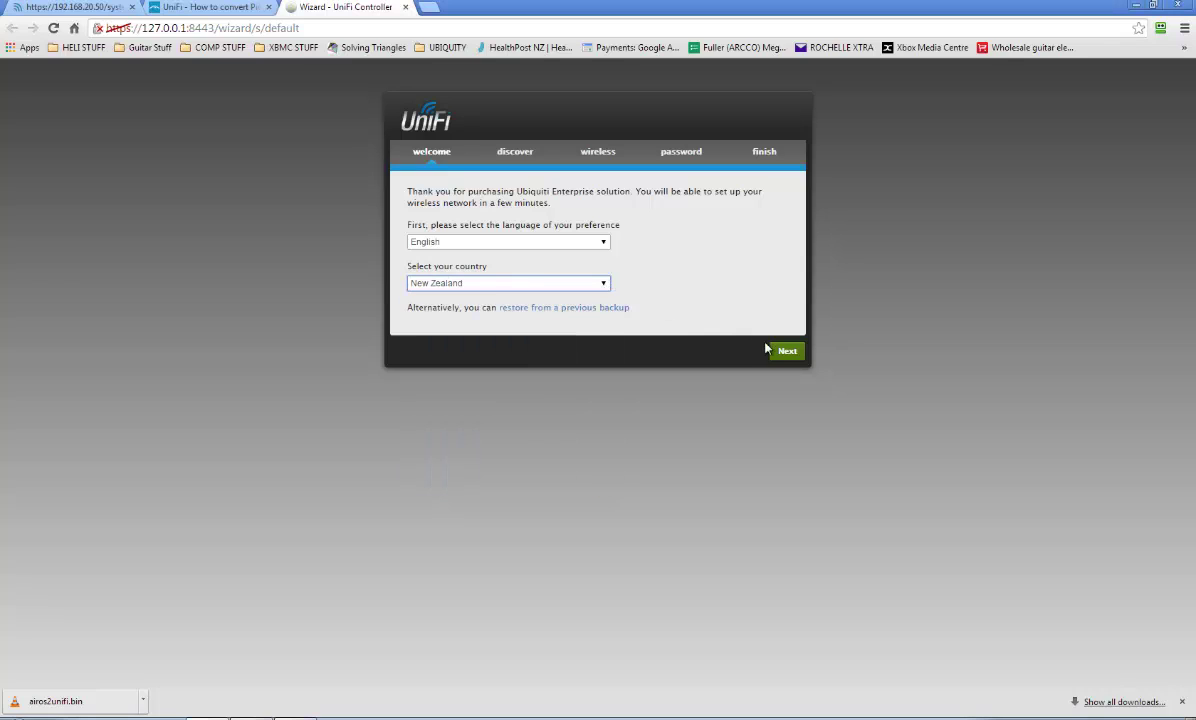
click(787, 351)
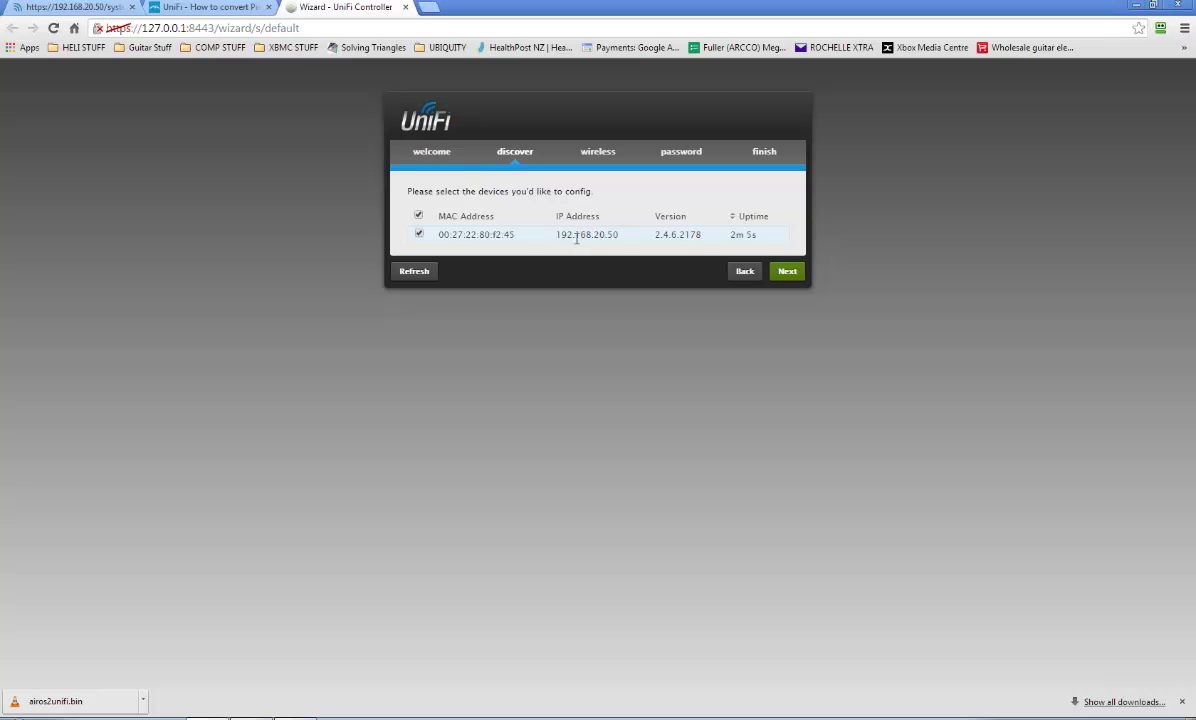
click(787, 271)
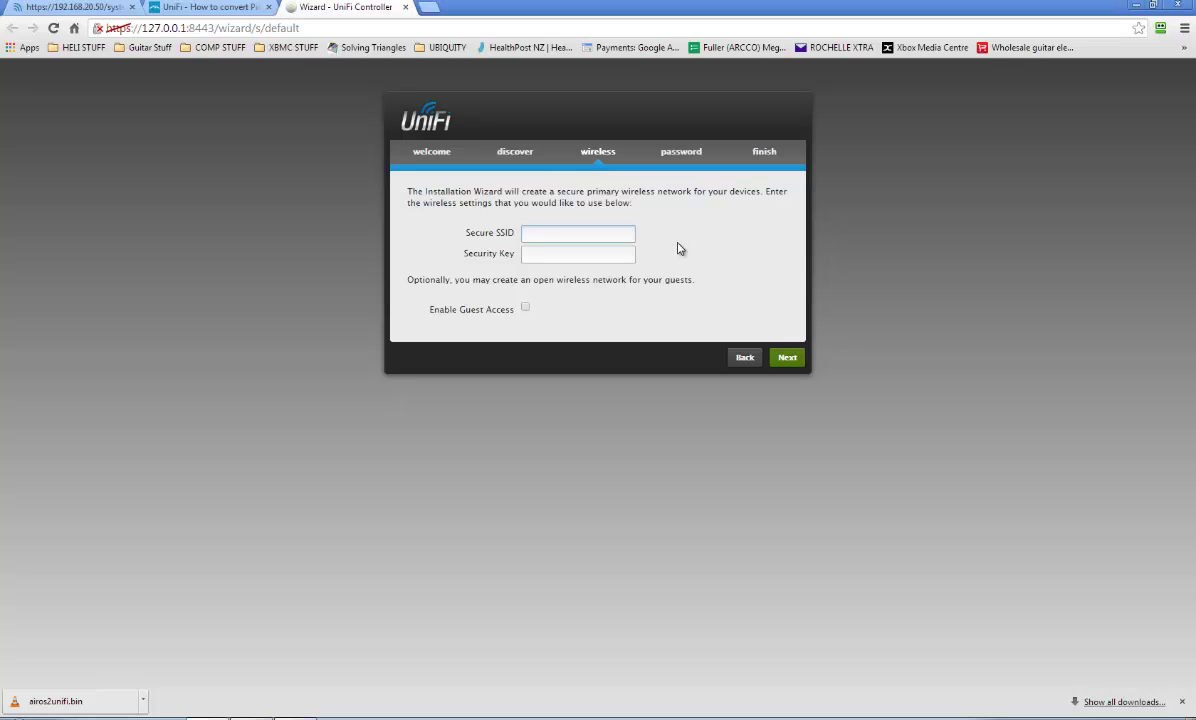
Name the secure SSID ADSL and enter its security key.
key(Tab)
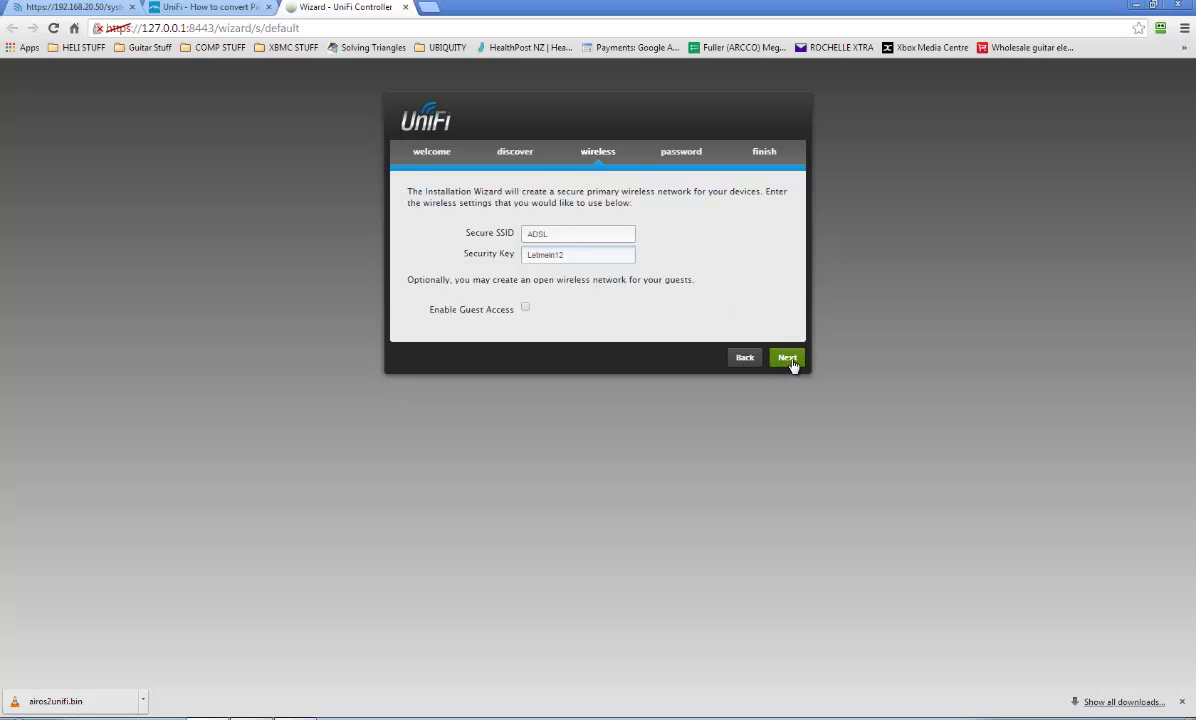
Create the administrator account with a name and a confirmed password.
click(790, 362)
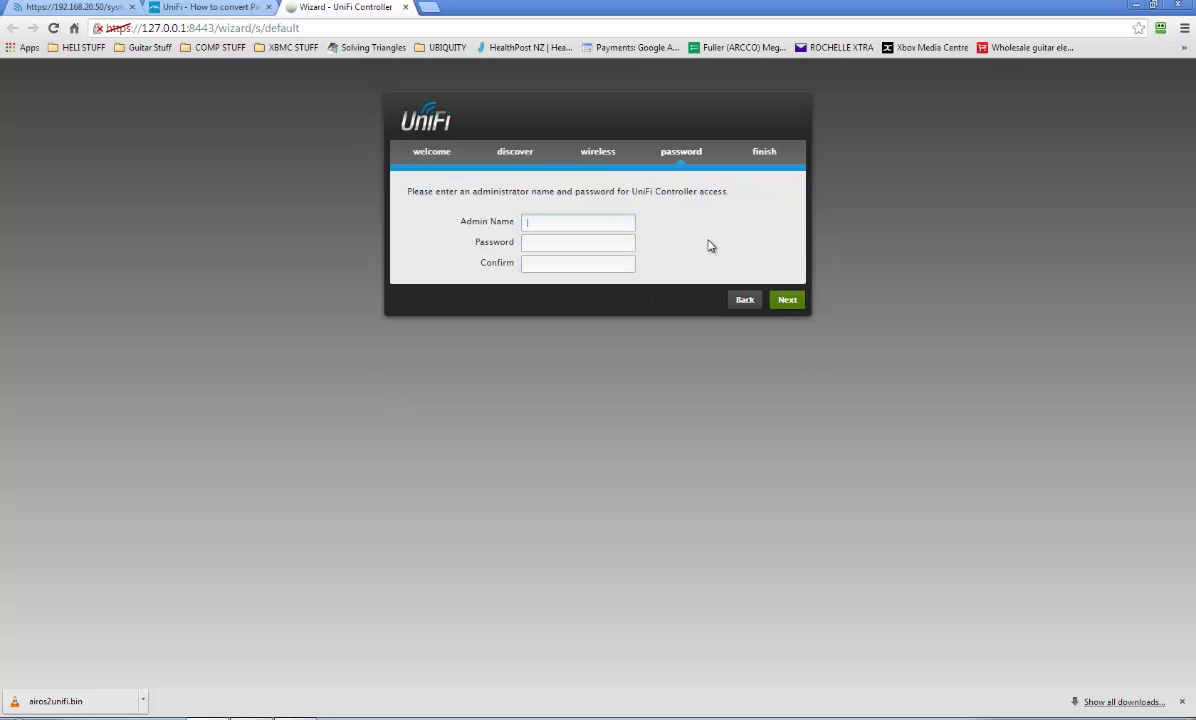
text(Unify)
key(Tab)
key(BackSpace)
key(BackSpace)
key(BackSpace)
key(BackSpace)
key(Tab)
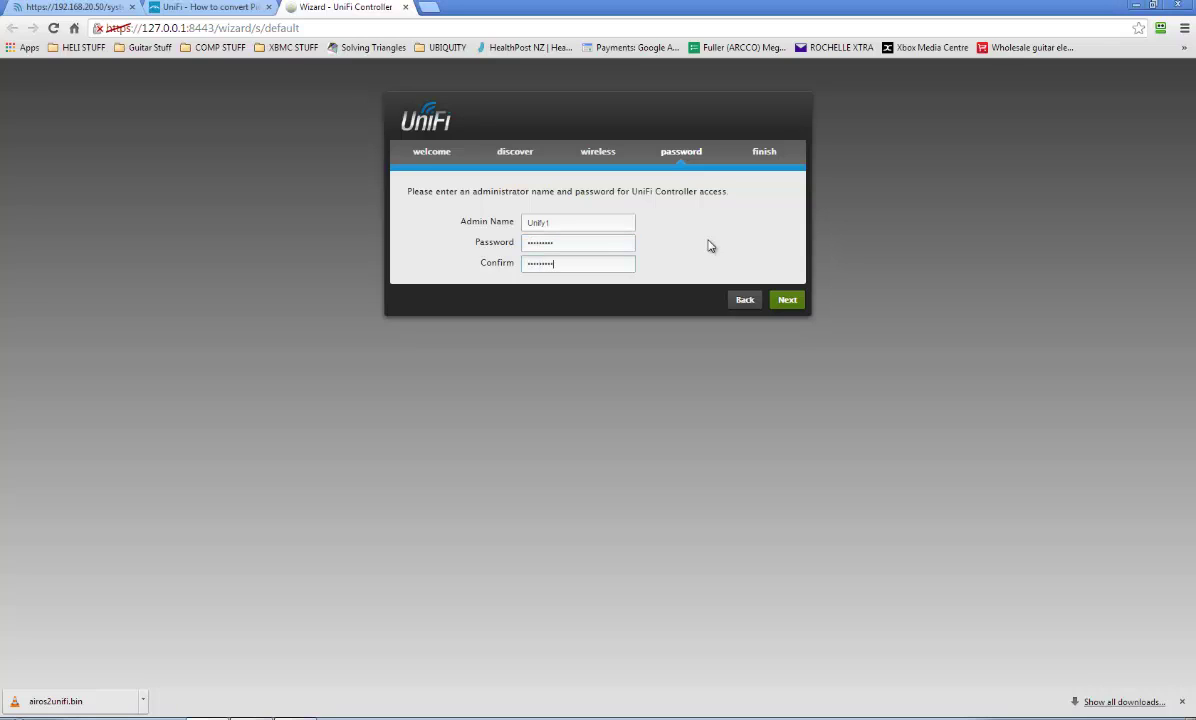
Review the settings, dismiss the password-saving prompt, and finish the wizard.
click(790, 302)
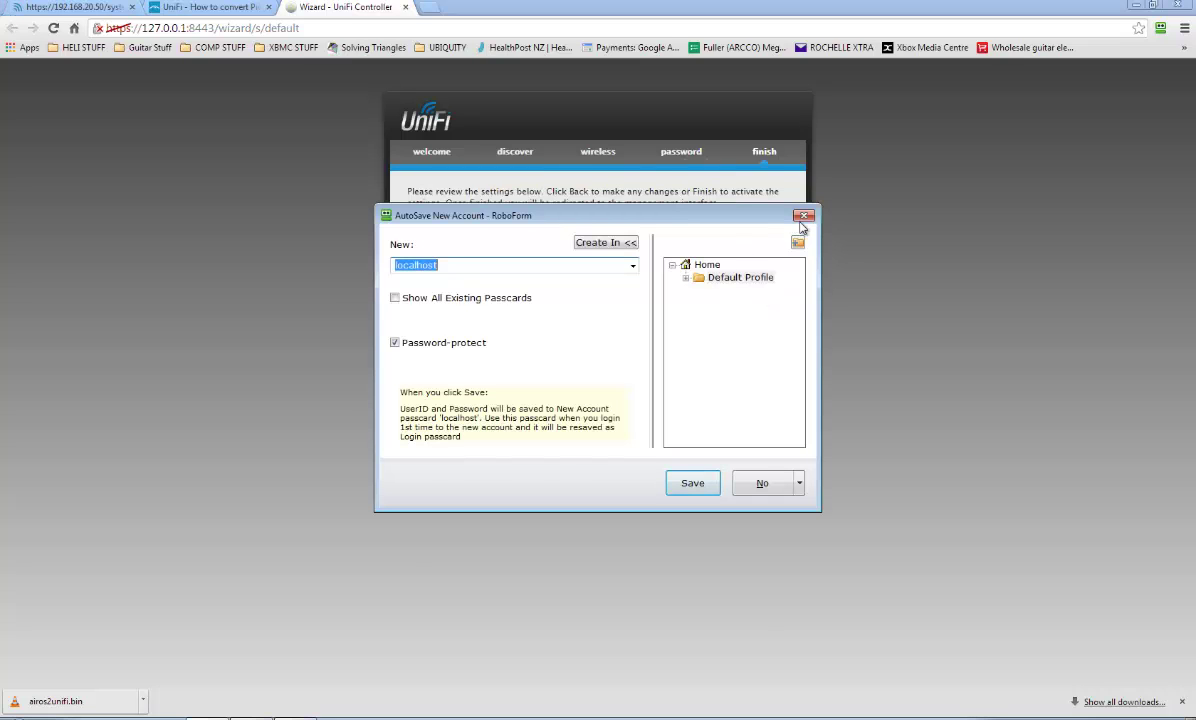
click(804, 217)
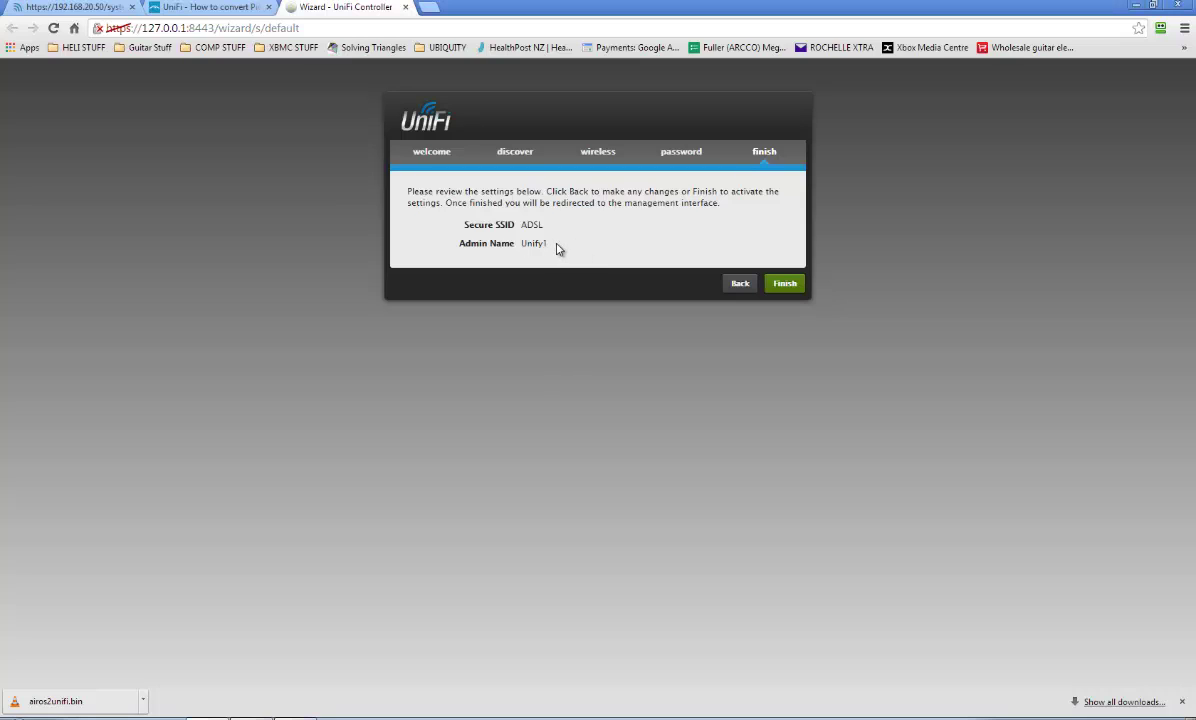
click(781, 284)
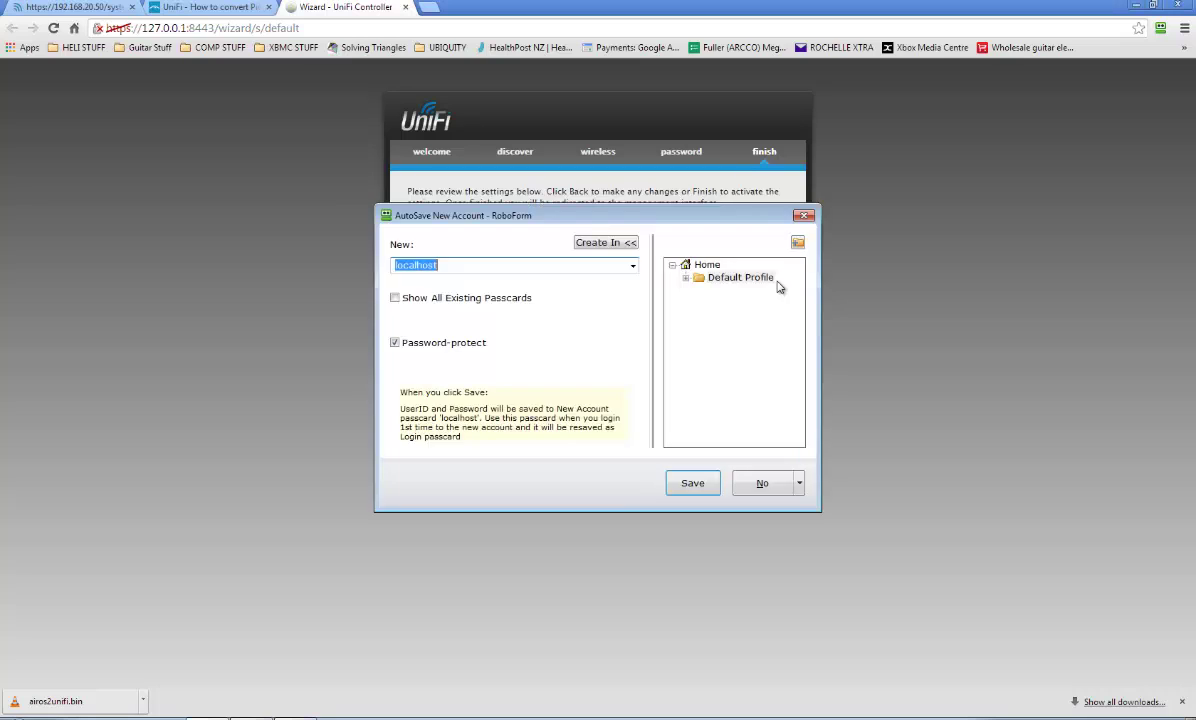
Log in with the administrator credentials to reach the Statistics overview showing one AP.
key(Escape)
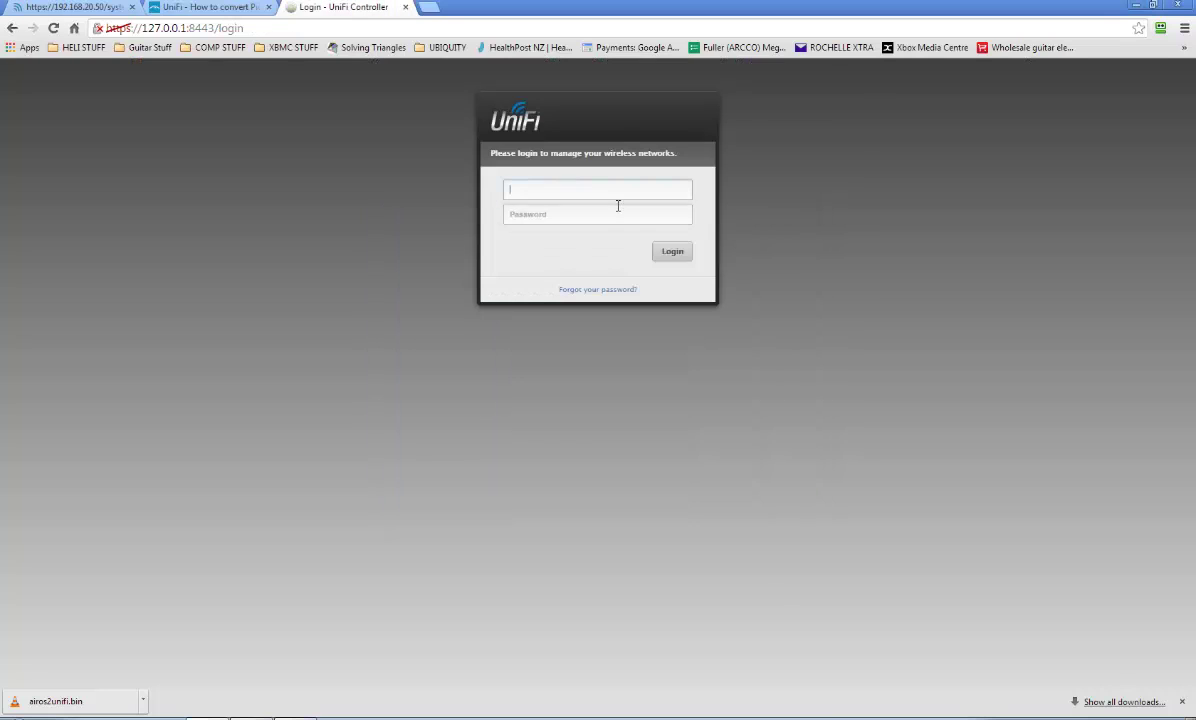
click(668, 250)
click(697, 228)
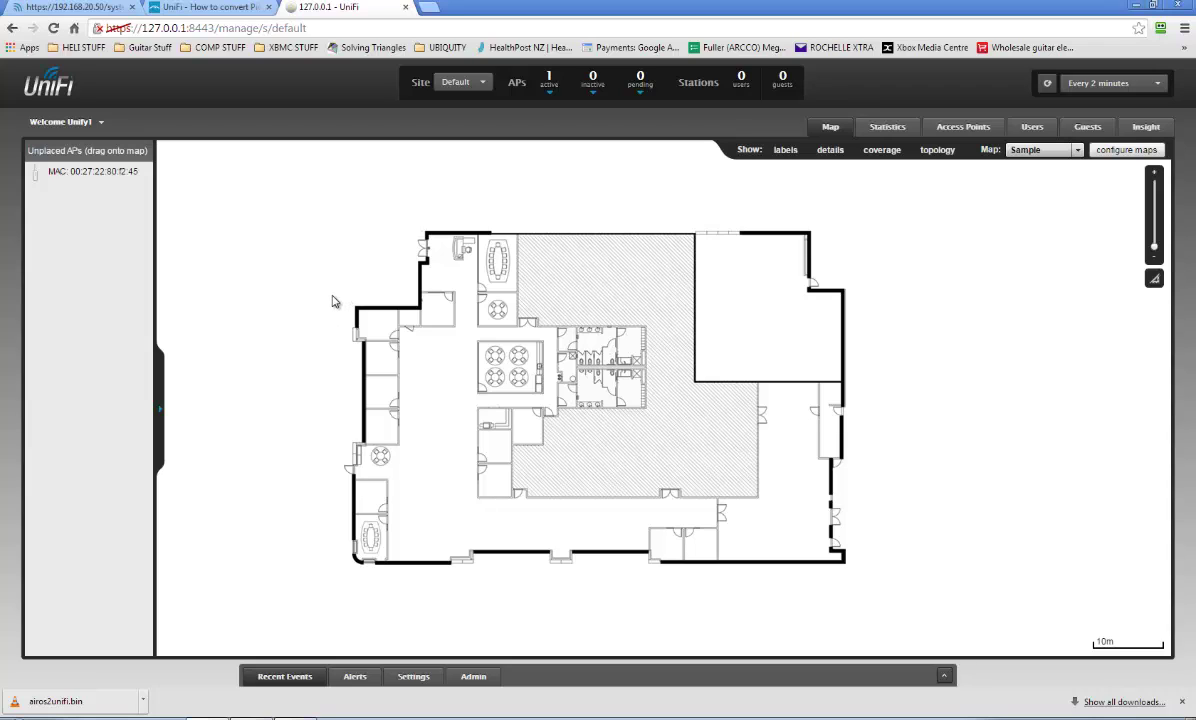
mouse_move(548, 82)
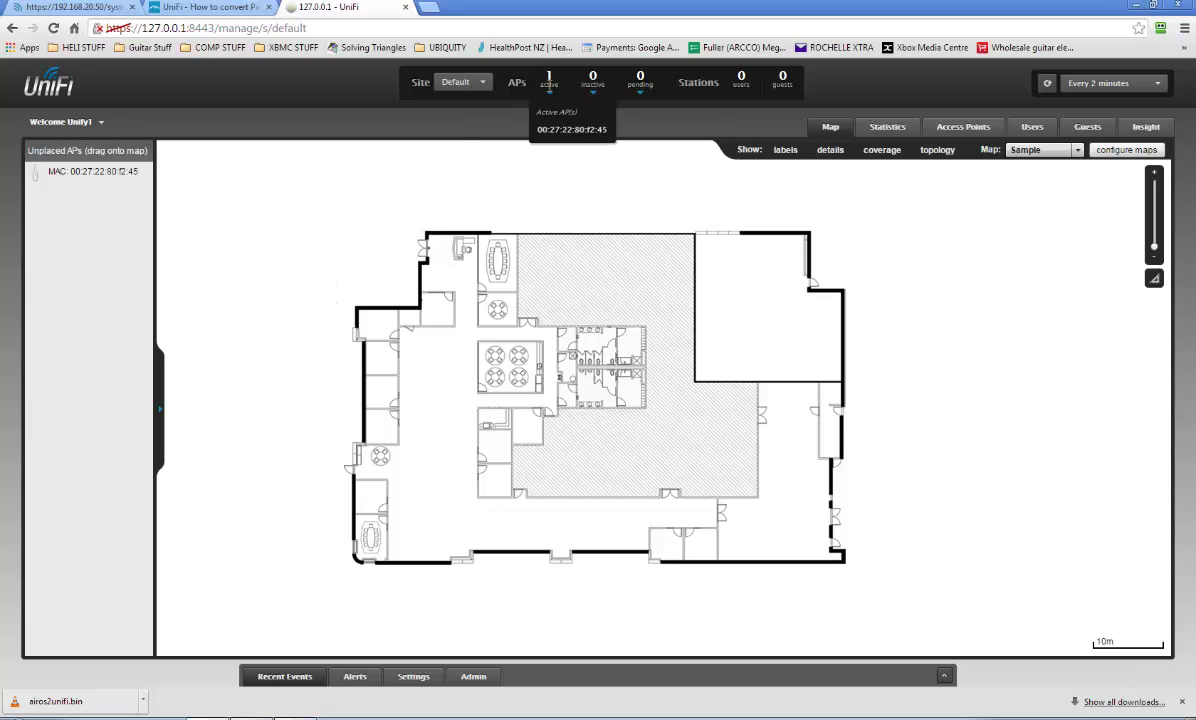
From Statistics > Access Points, start a rolling firmware upgrade and confirm the alert.
click(886, 128)
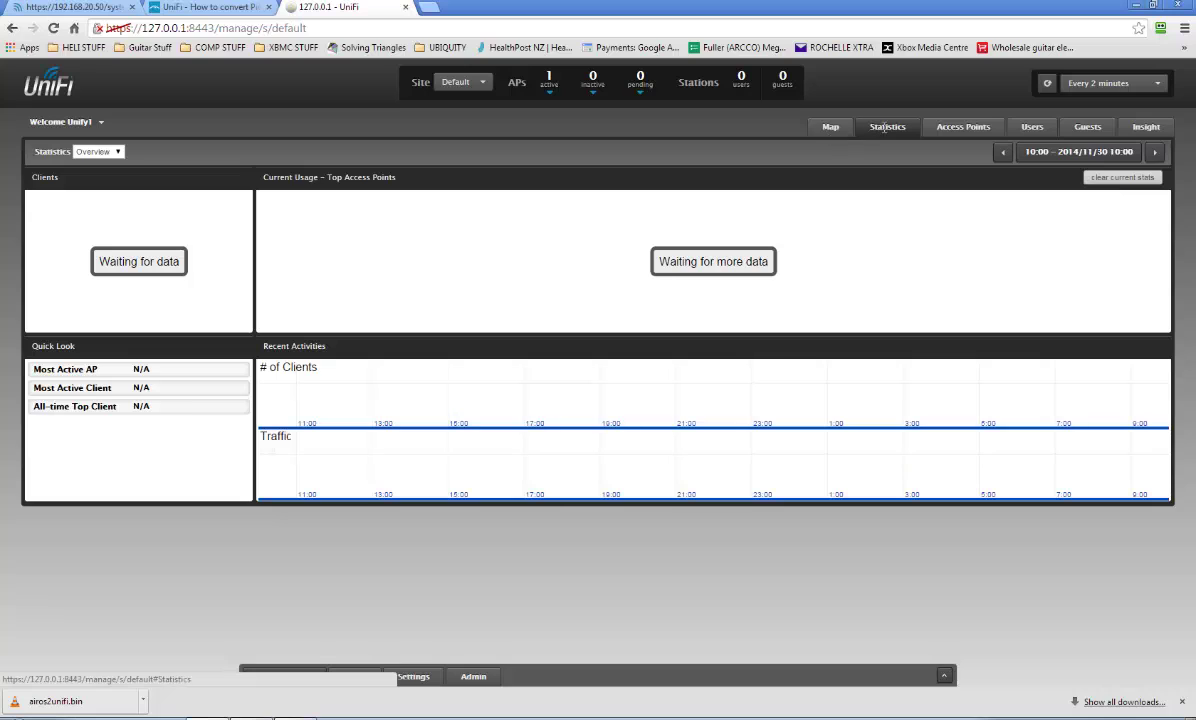
click(957, 128)
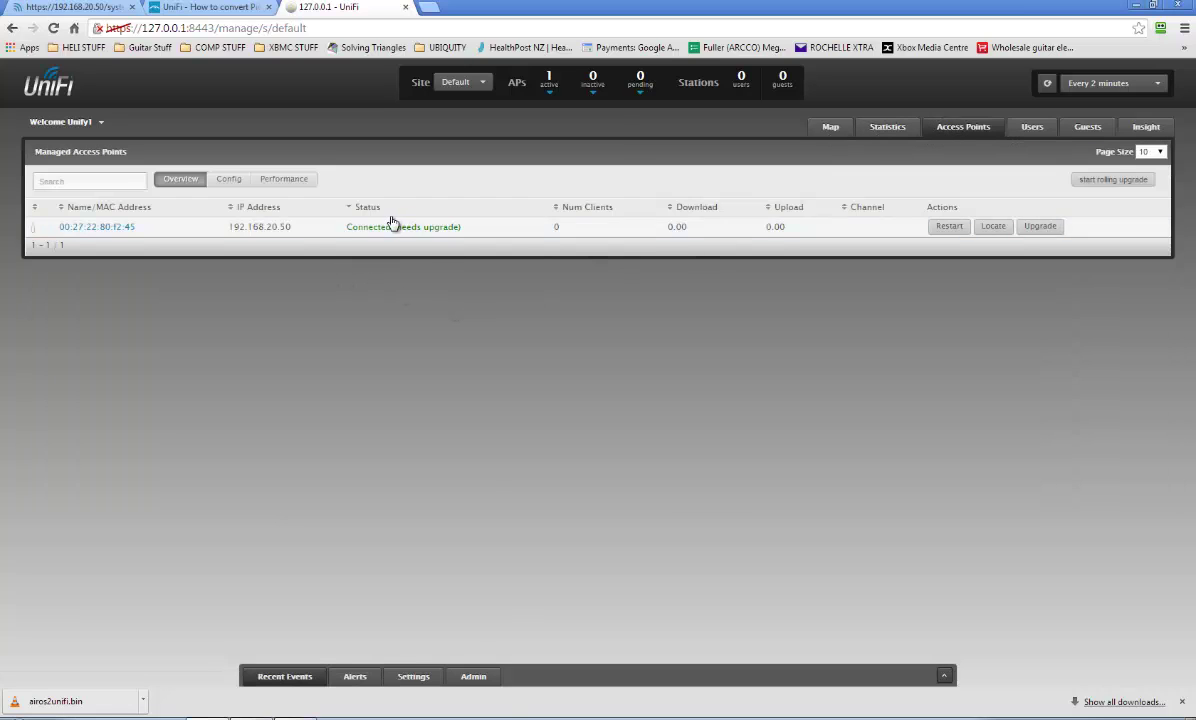
click(1088, 186)
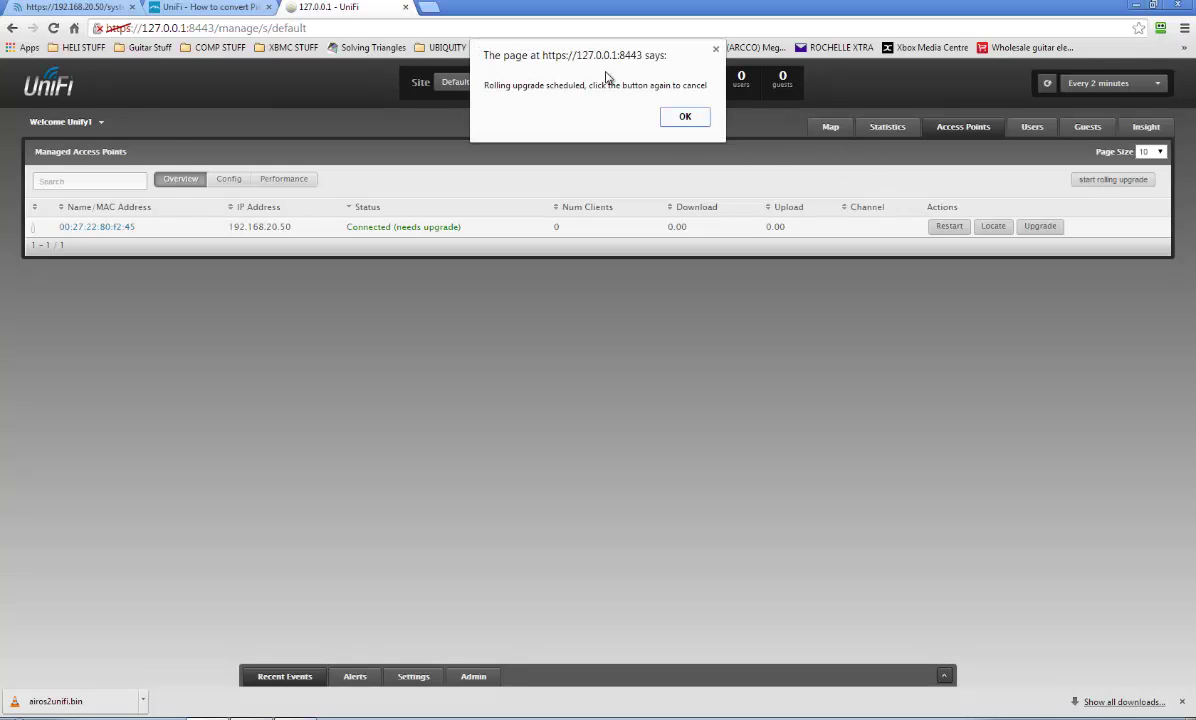
click(682, 118)
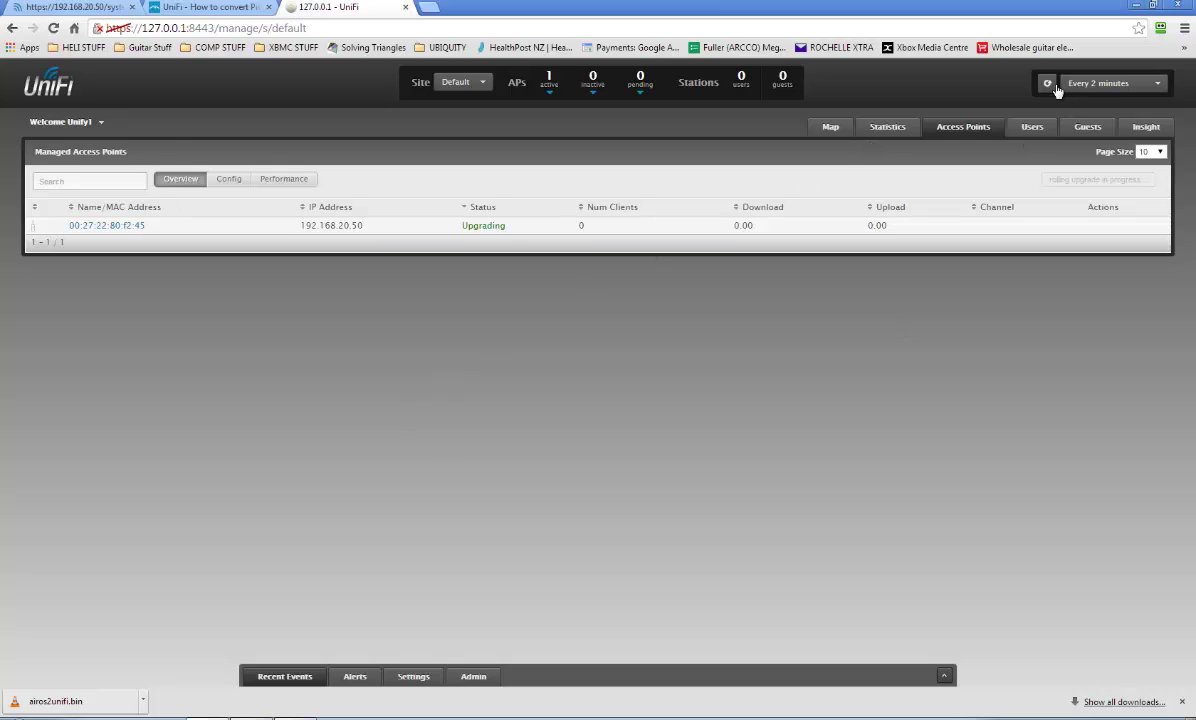
Set the dashboard refresh interval to every 5 seconds.
click(1088, 84)
click(1087, 121)
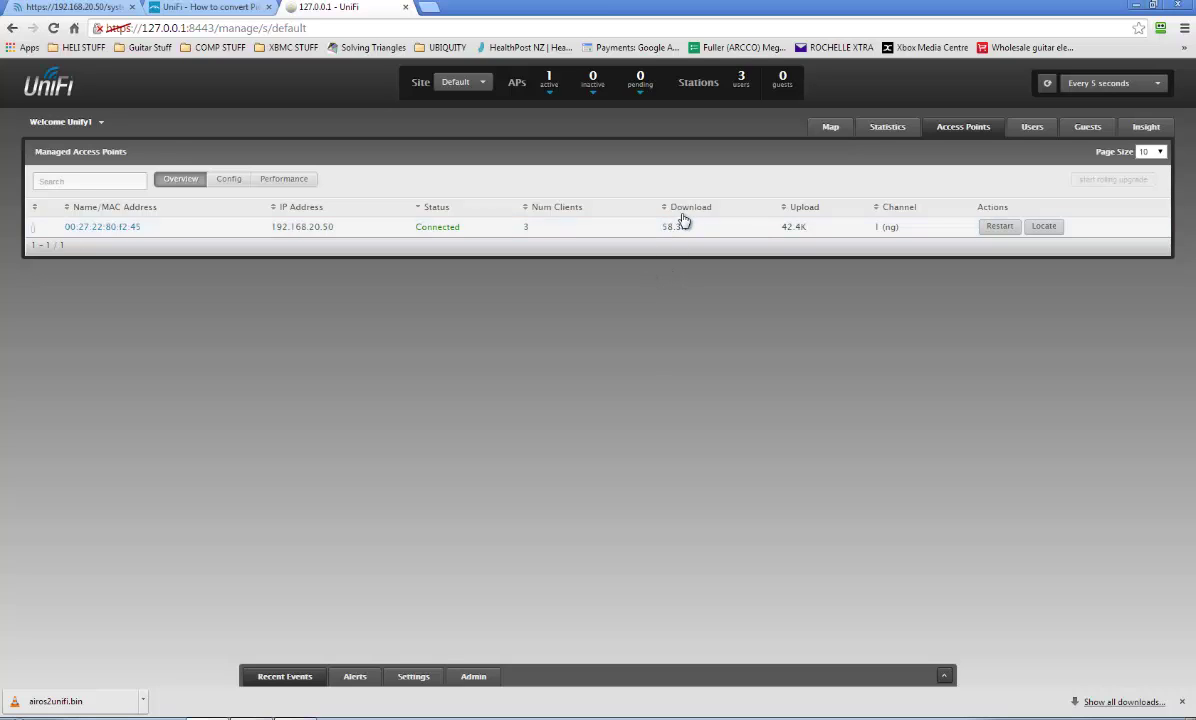
Open the PicoStation's details and expand its Uplink and Radio 2G statistics.
click(108, 228)
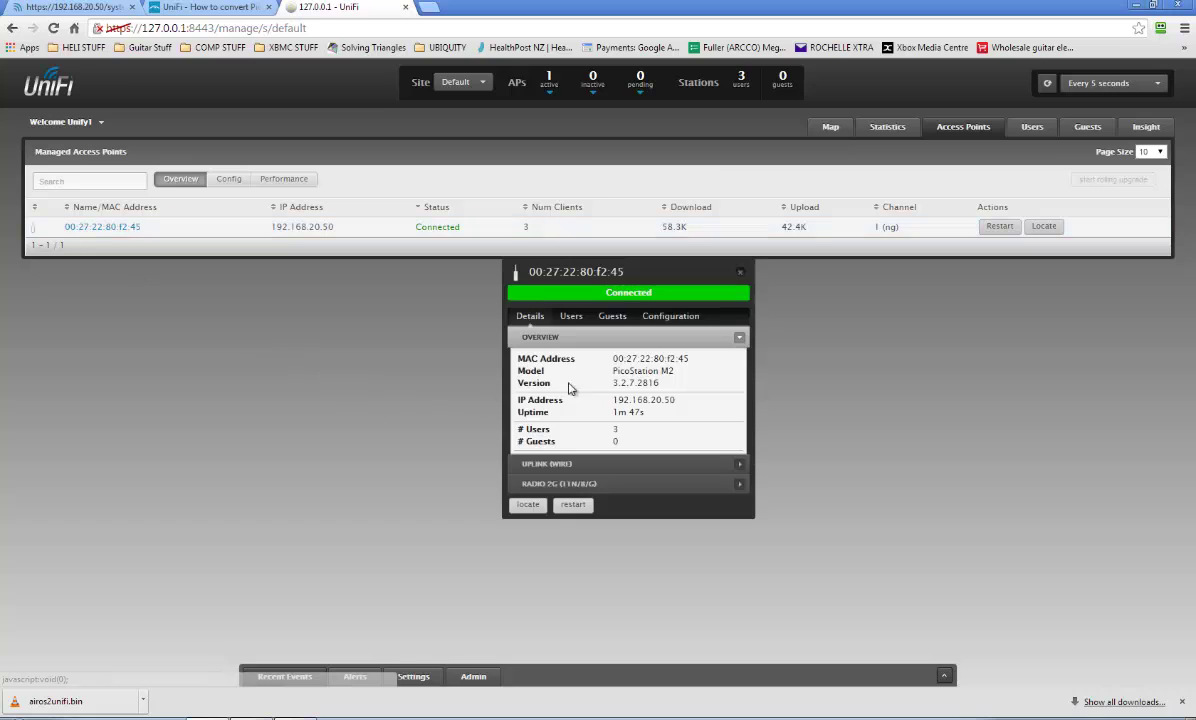
click(538, 463)
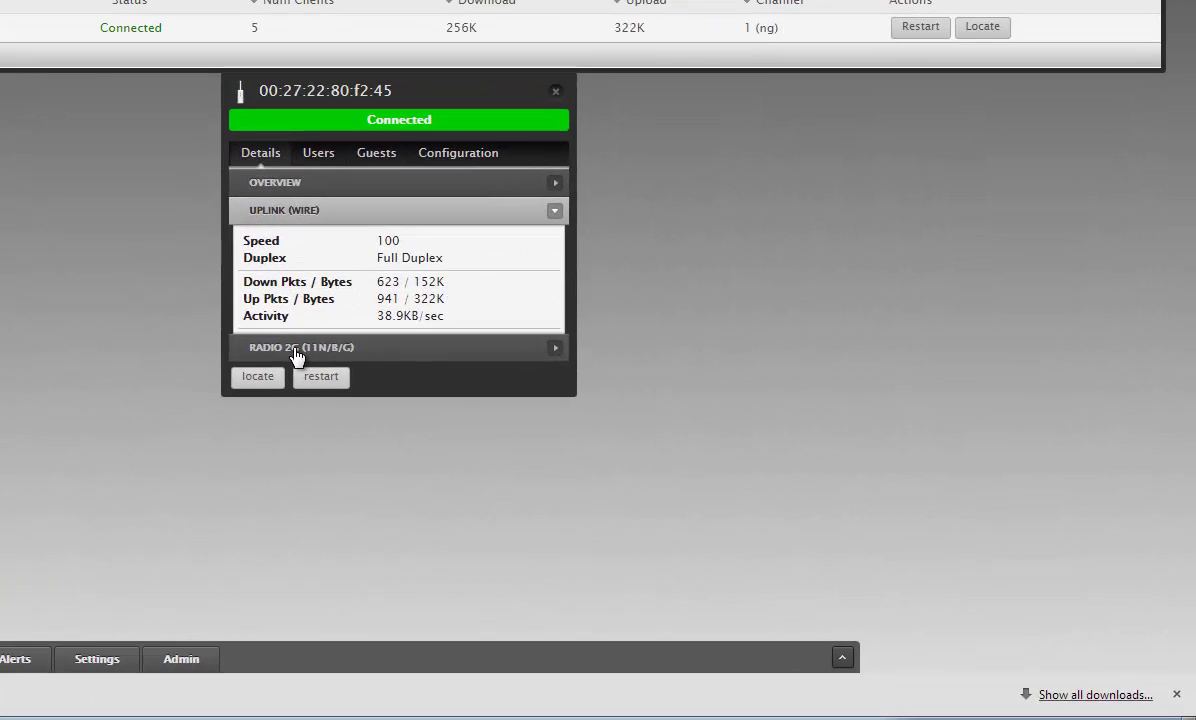
click(297, 349)
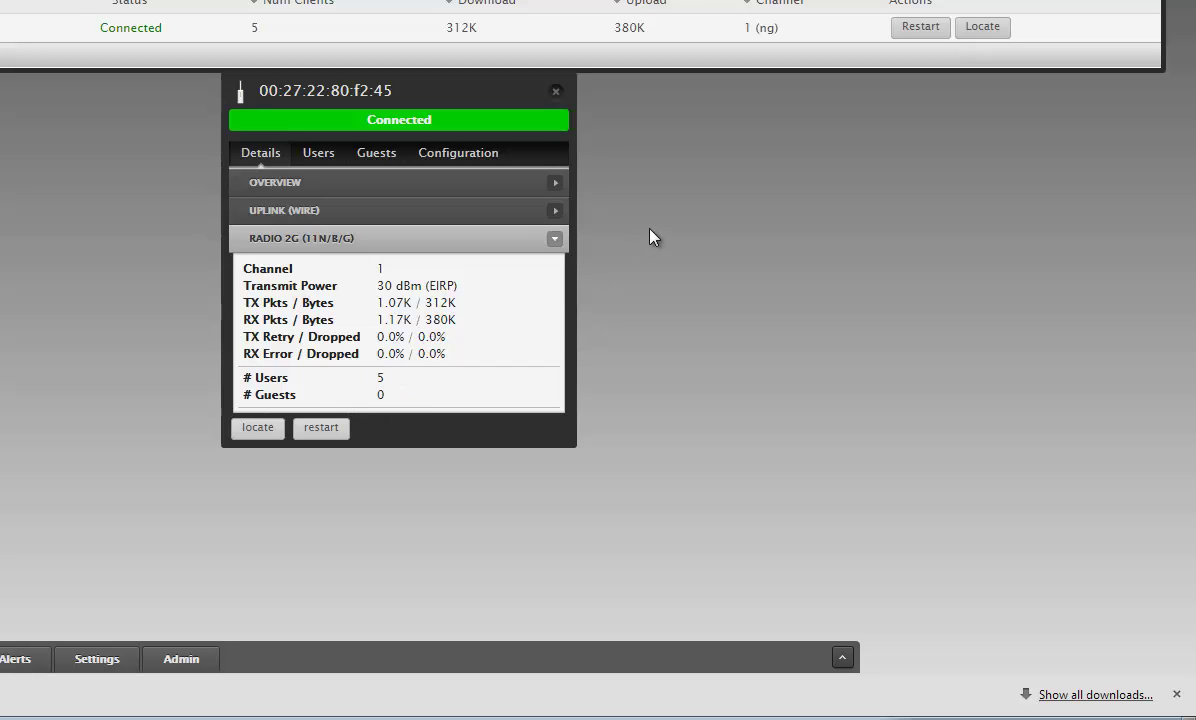
Turn the access point's locate light on and off, then close the details popup.
click(257, 433)
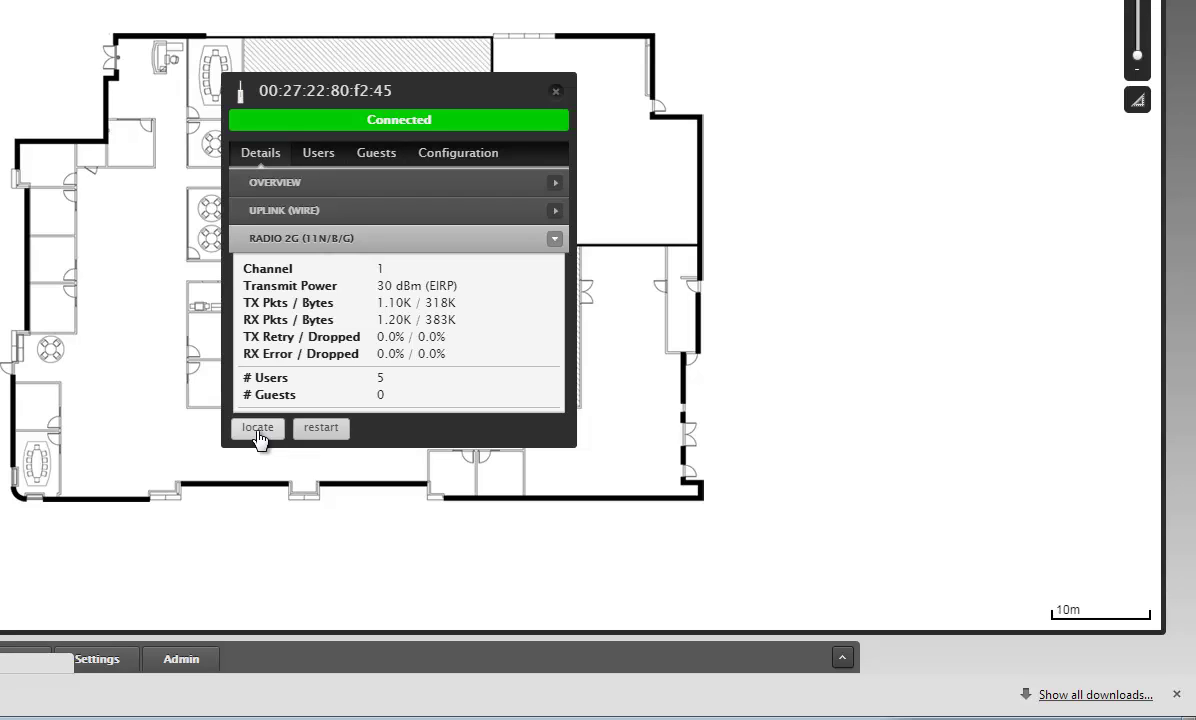
click(258, 430)
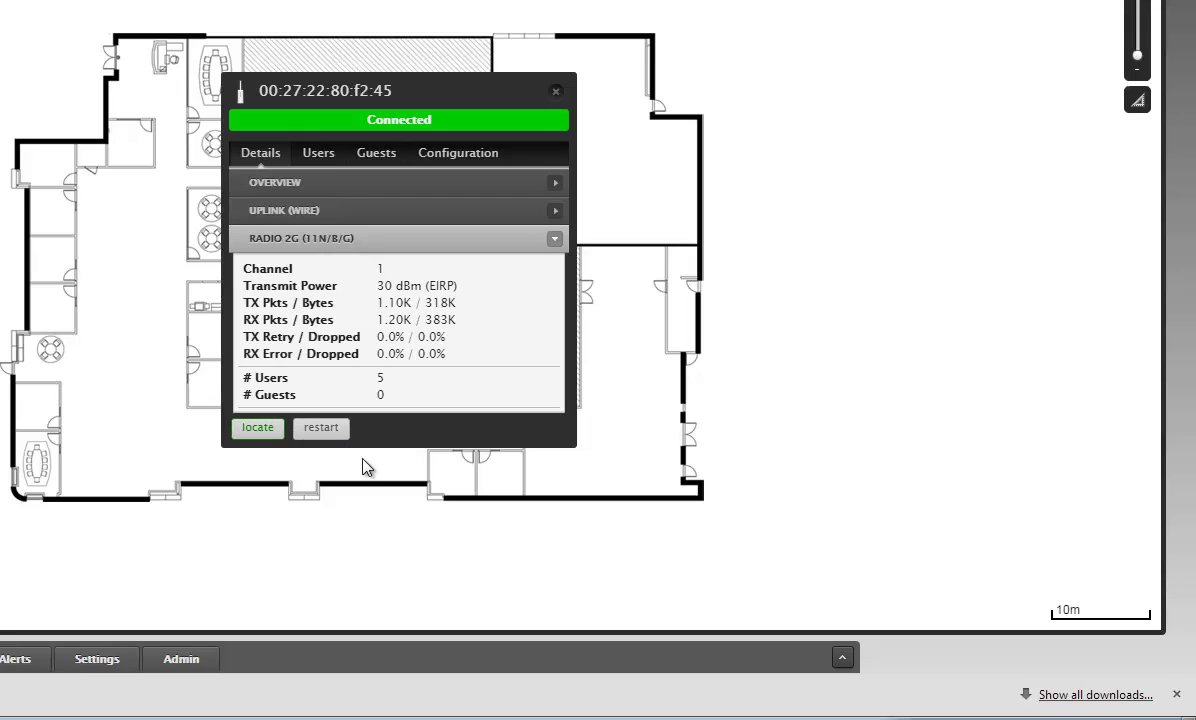
click(257, 431)
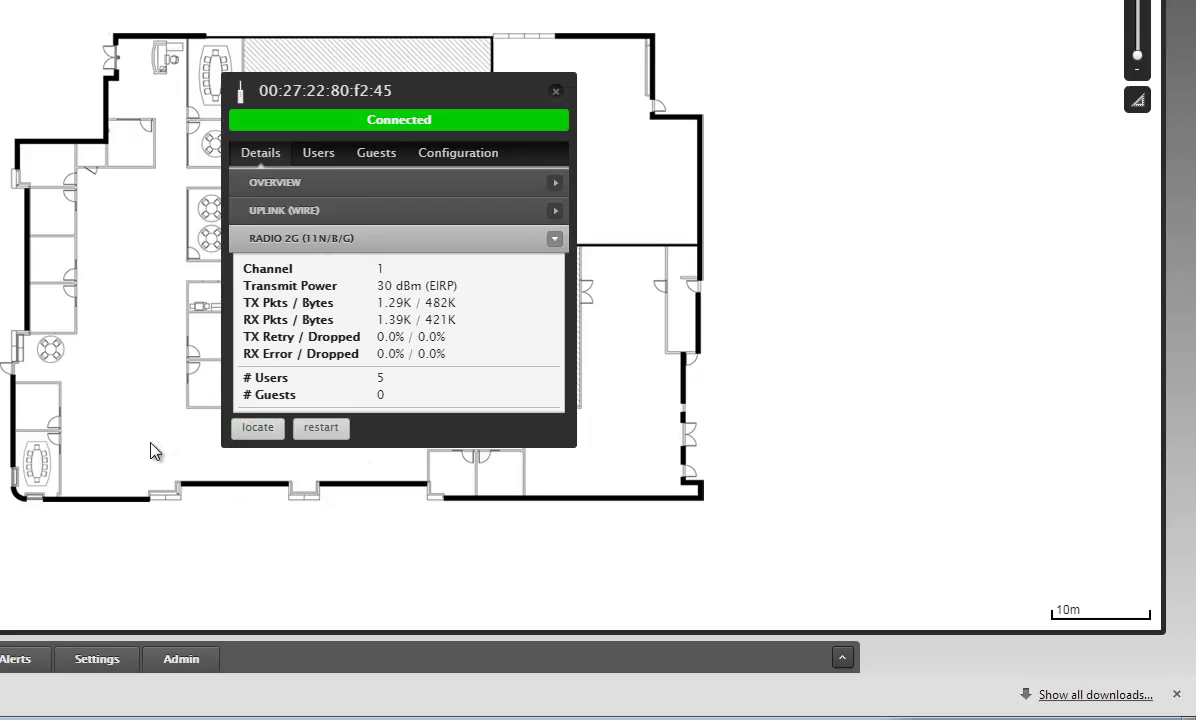
click(556, 91)
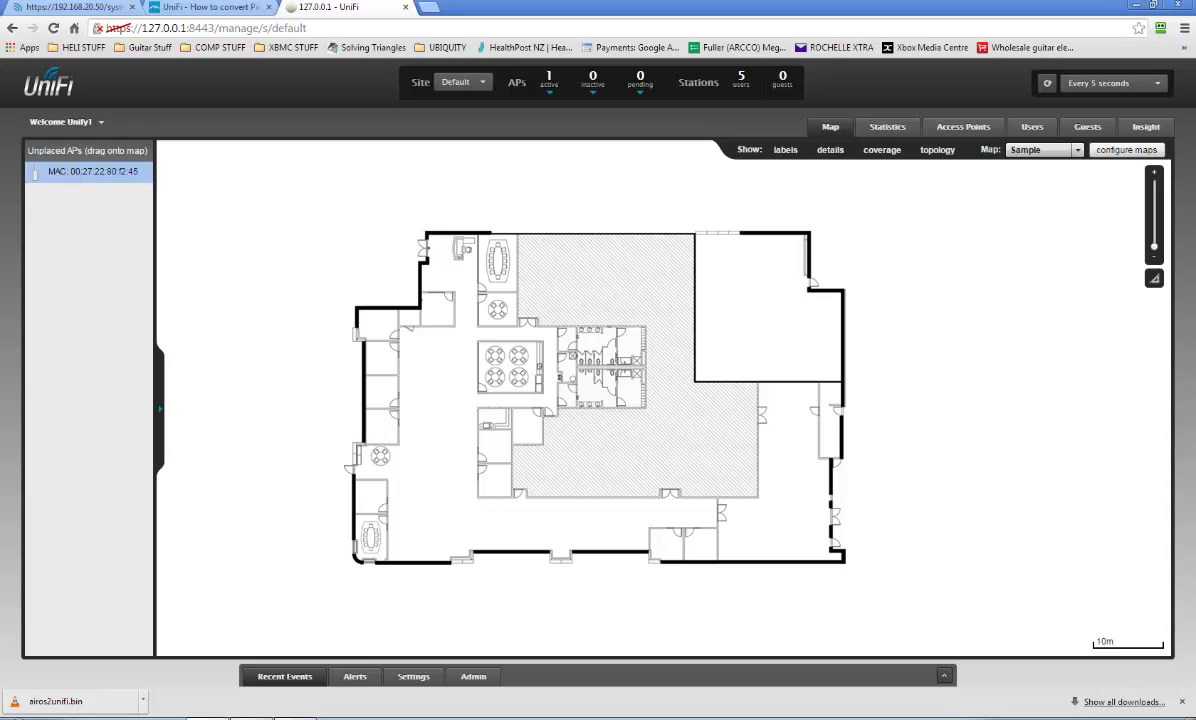
Place the PicoStation on the floor plan beside the central room and open its details.
drag(415, 258, 462, 274)
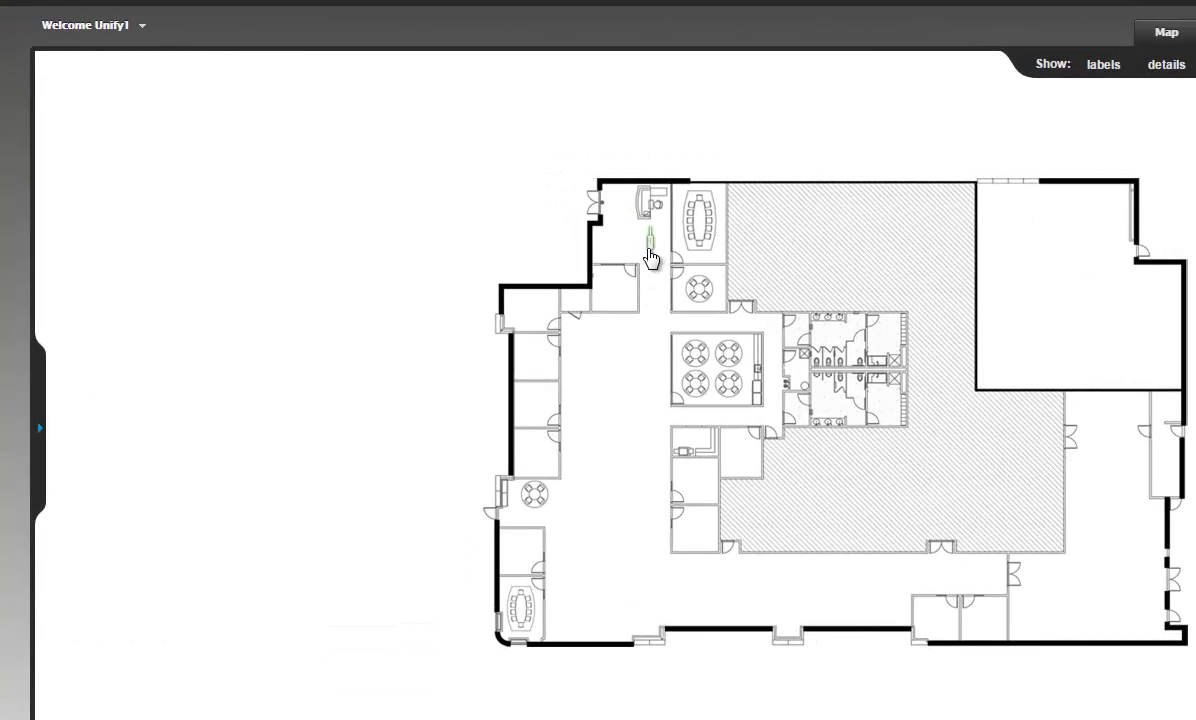
drag(651, 257, 778, 331)
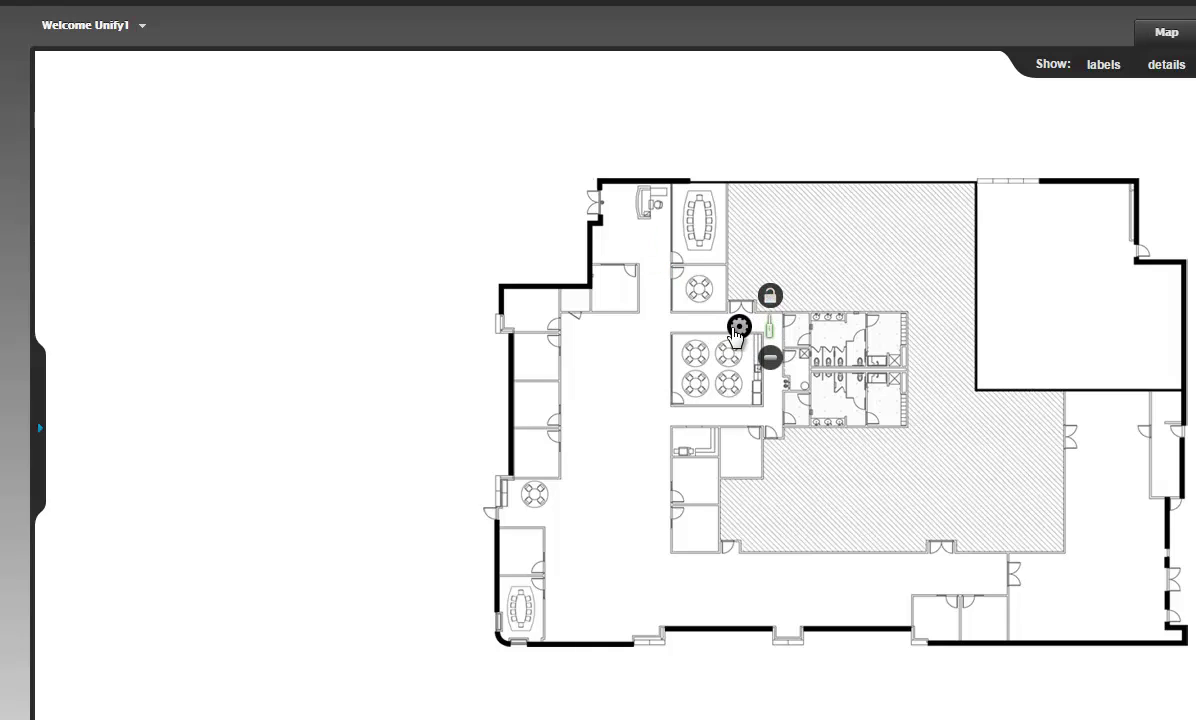
click(738, 328)
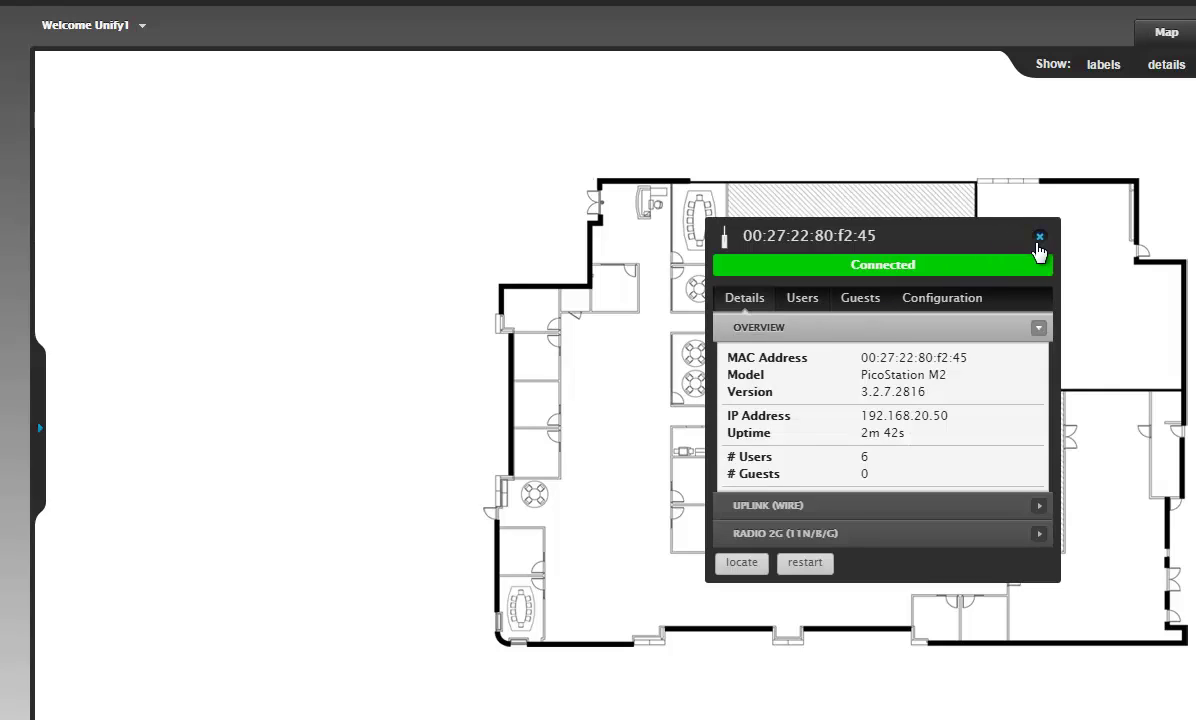
click(1039, 237)
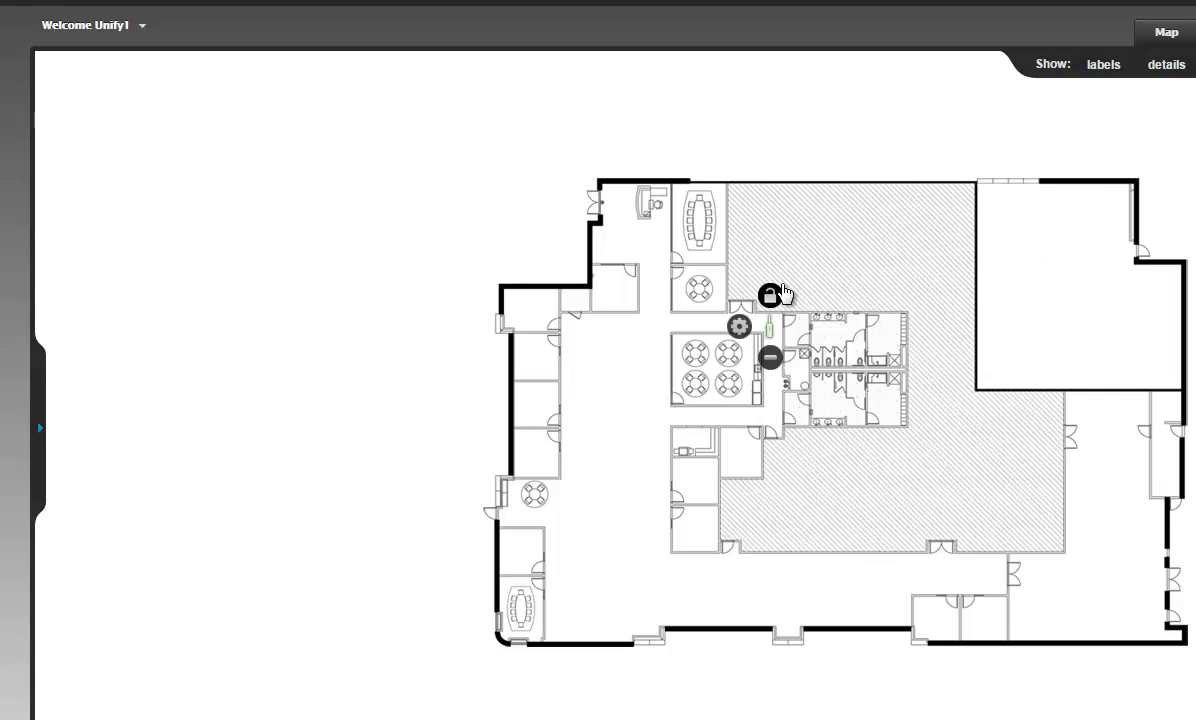
click(738, 327)
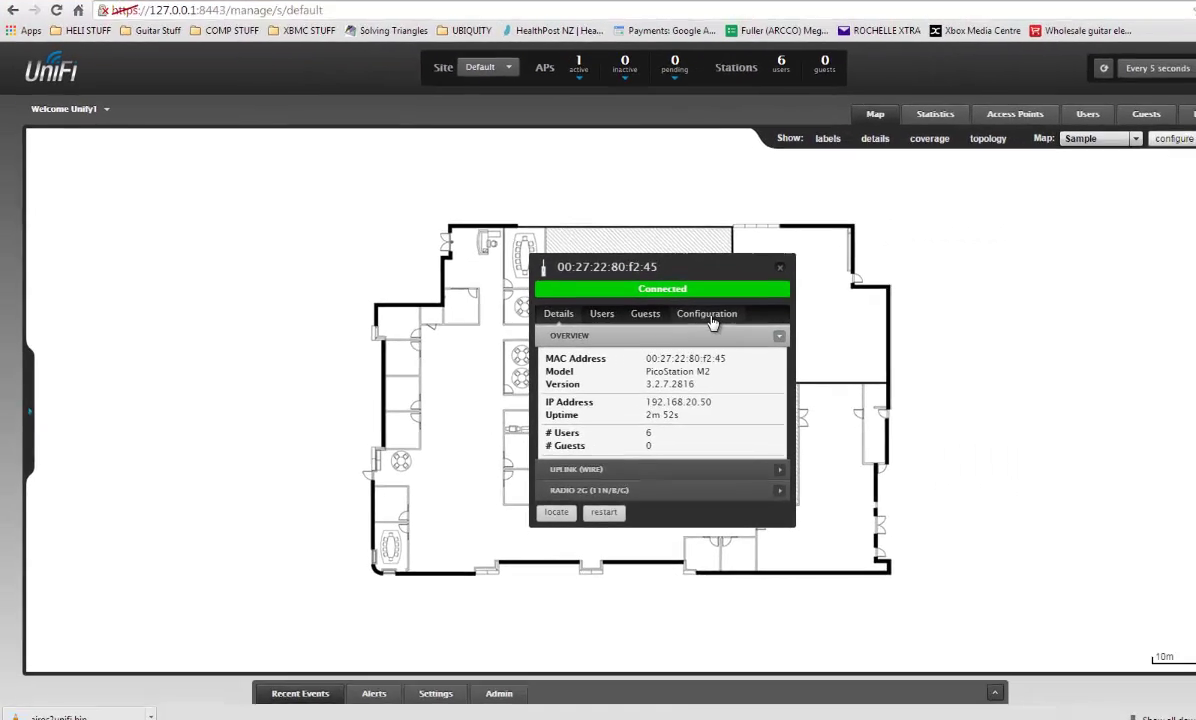
Set the access point alias to 'Lounge PicoStation Wireless', apply it, and close the panel.
click(948, 299)
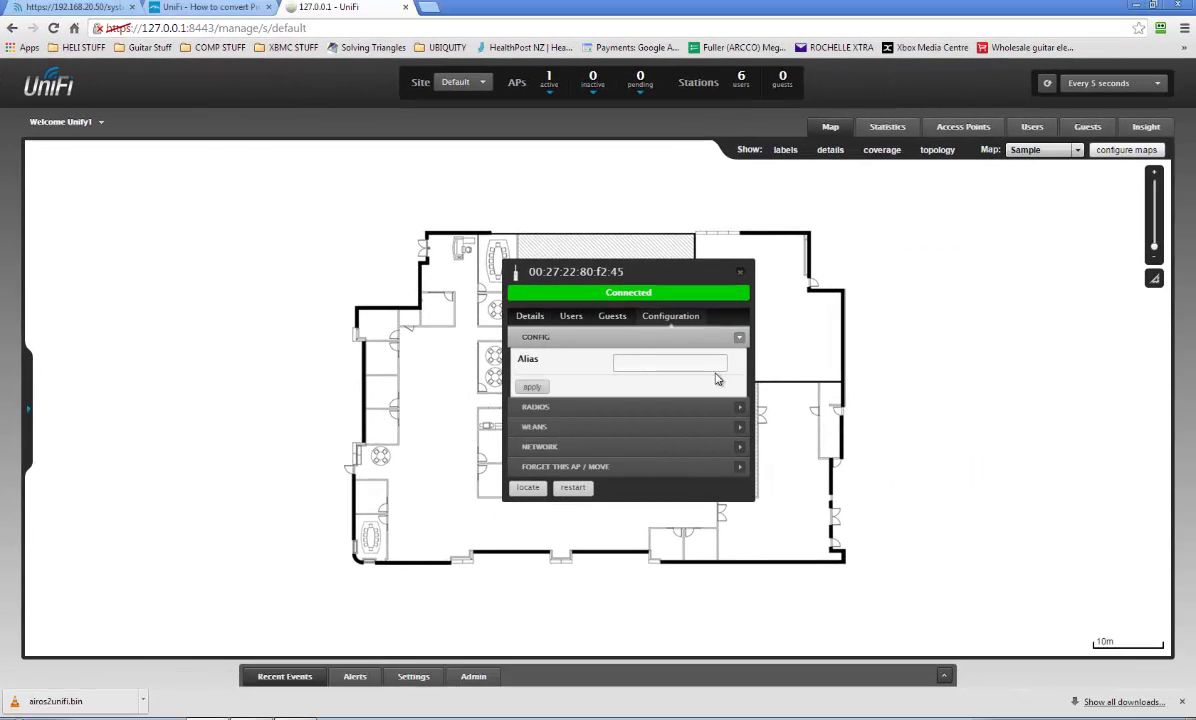
click(628, 365)
text(Lohj)
key(BackSpace)
key(BackSpace)
key(BackSpace)
text(less)
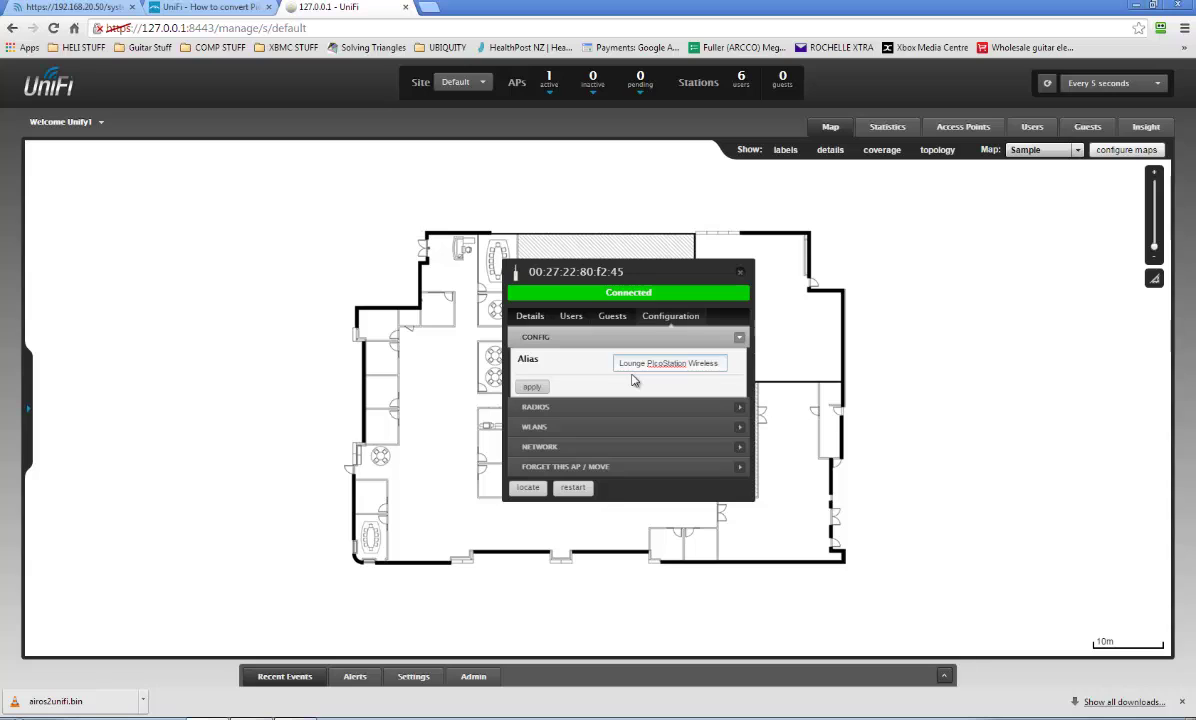
click(532, 387)
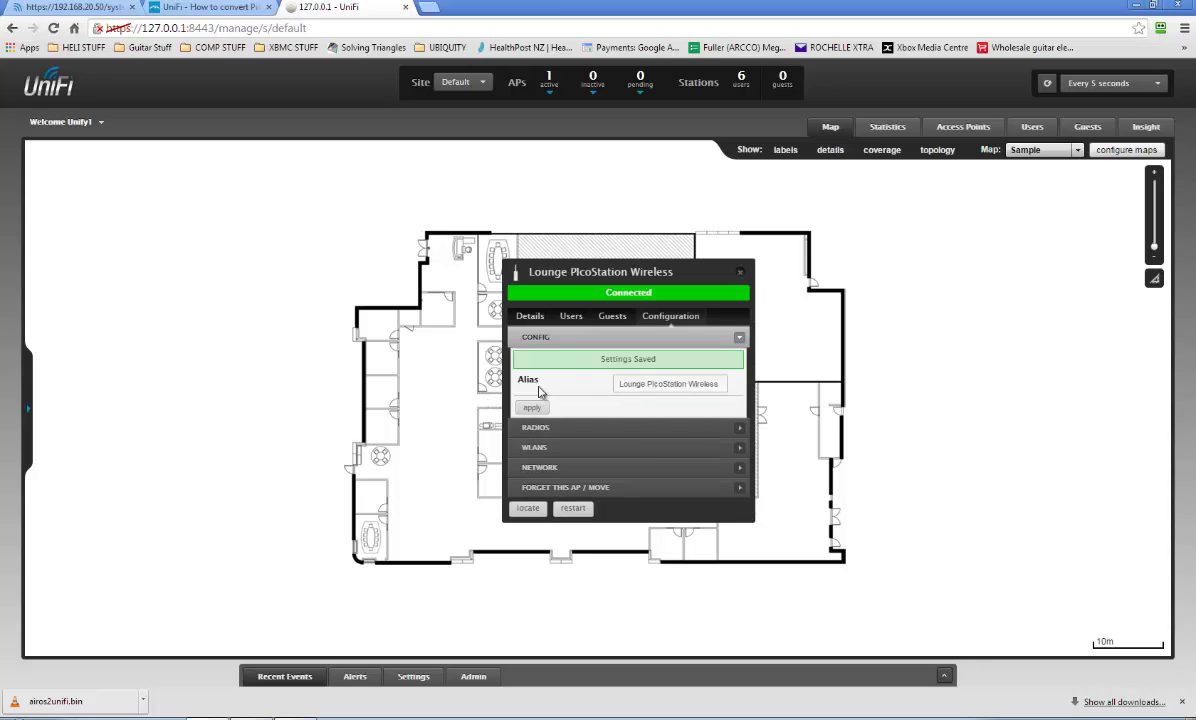
click(740, 271)
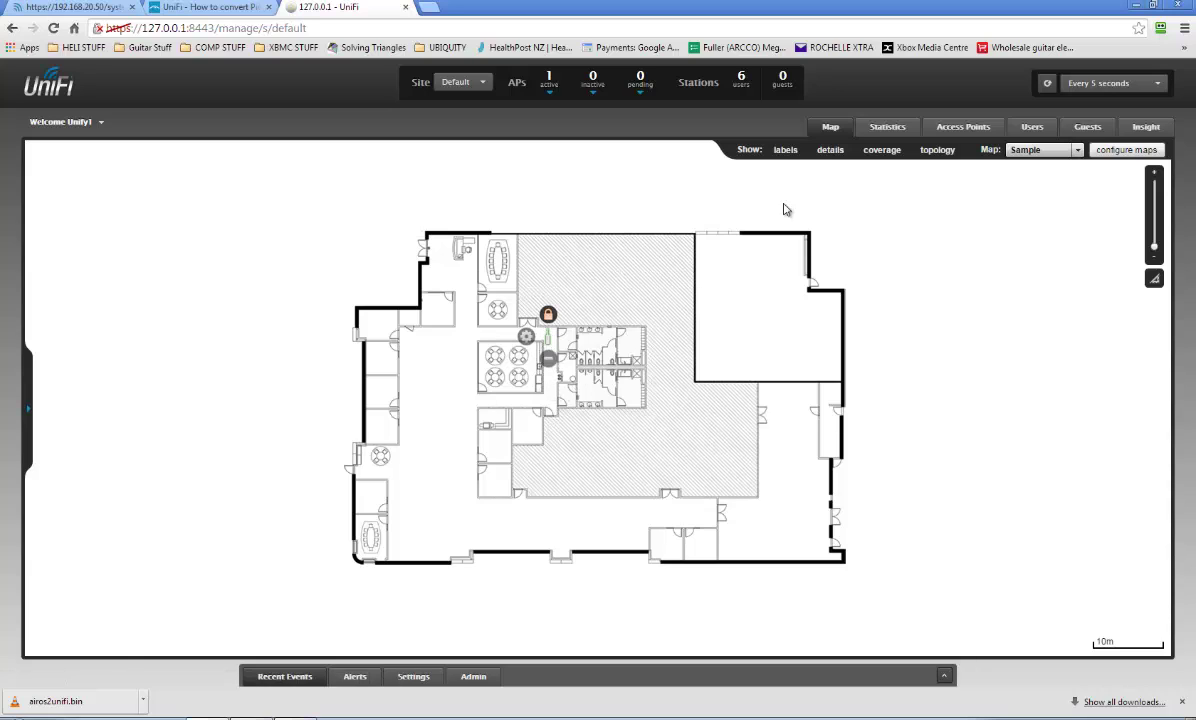
Toggle the map's details and coverage overlays, then show the AP's name label.
click(825, 152)
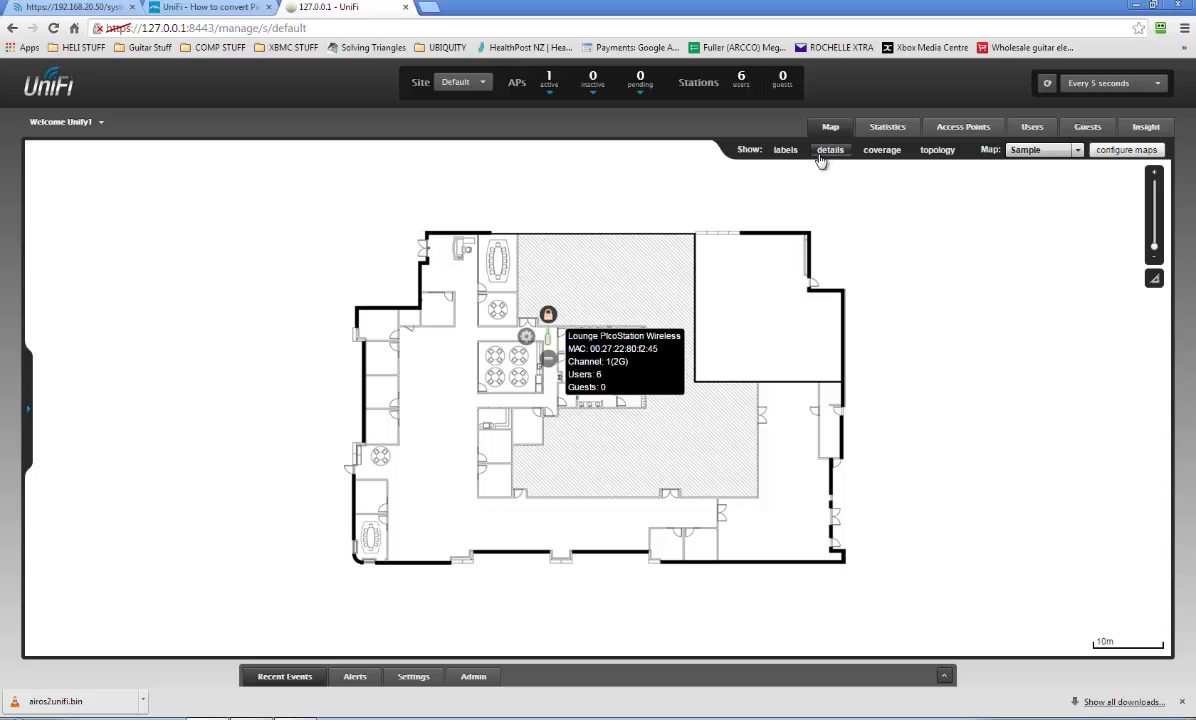
click(879, 152)
click(878, 154)
click(786, 151)
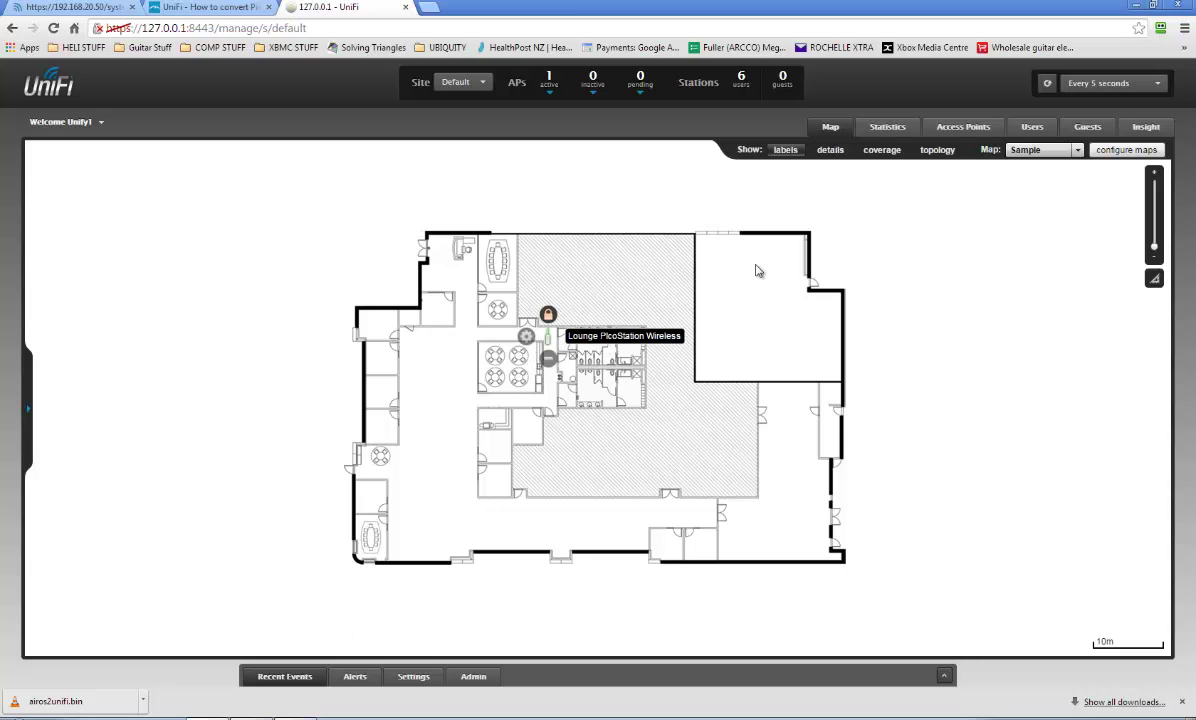
Browse the Statistics and Access Points tabs, then return to the floor map.
click(888, 128)
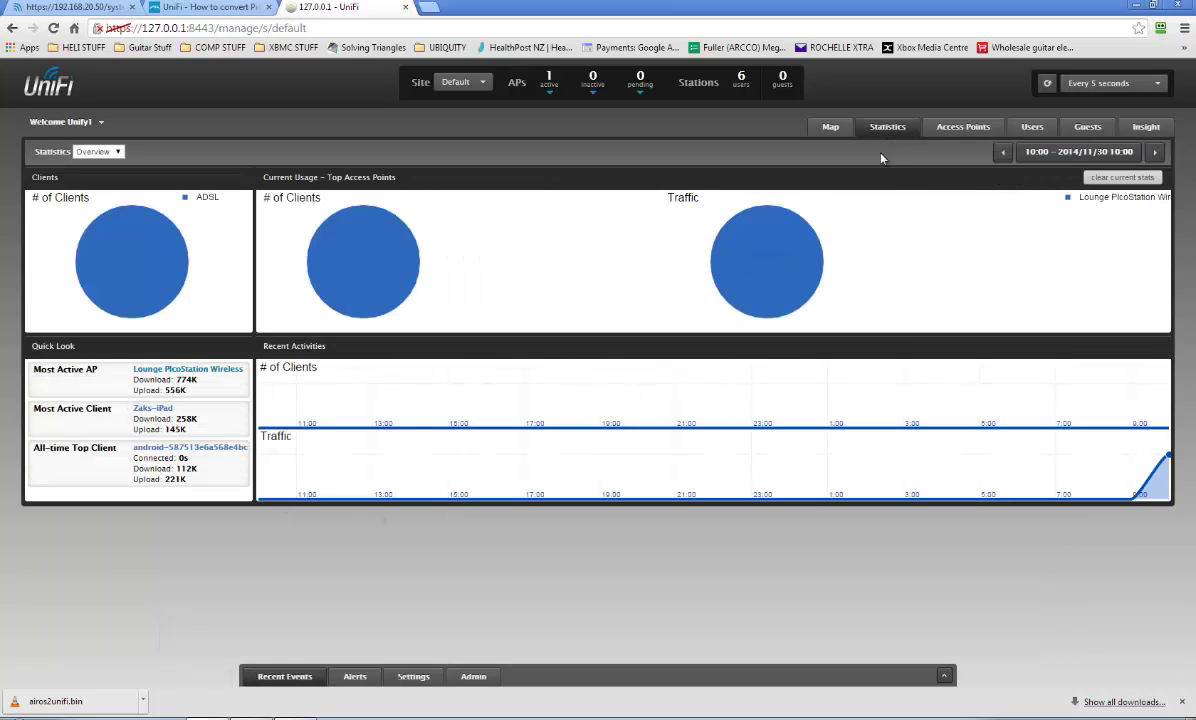
click(960, 128)
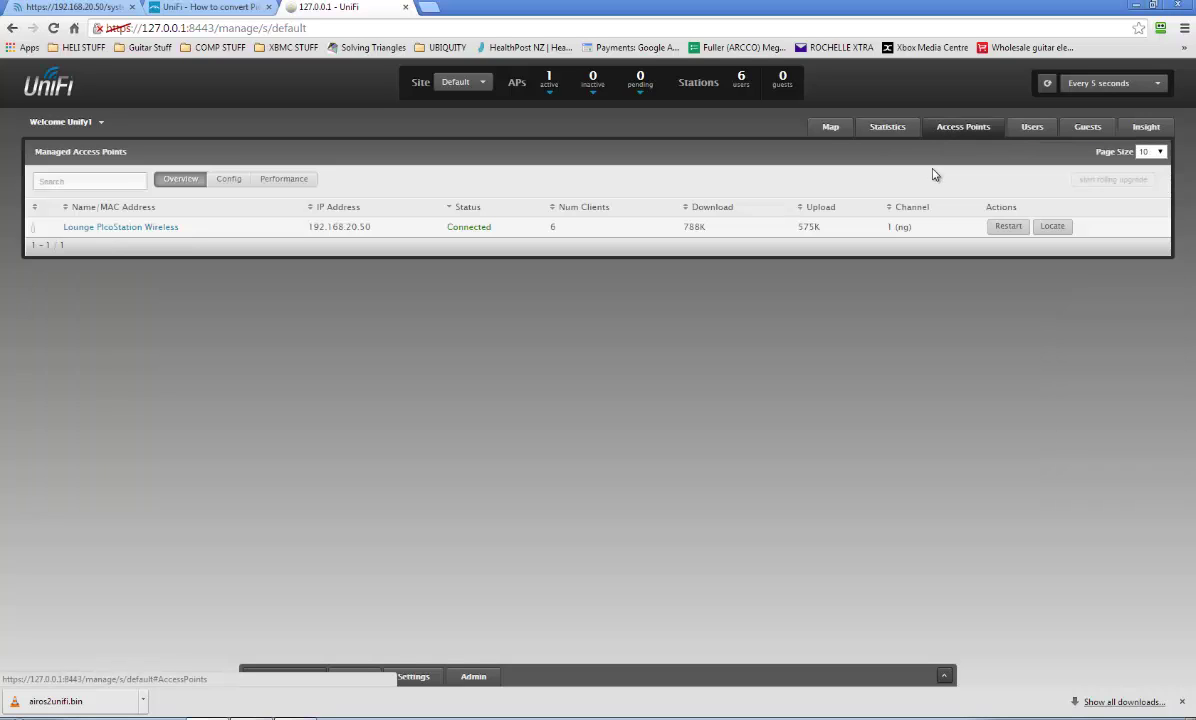
click(830, 127)
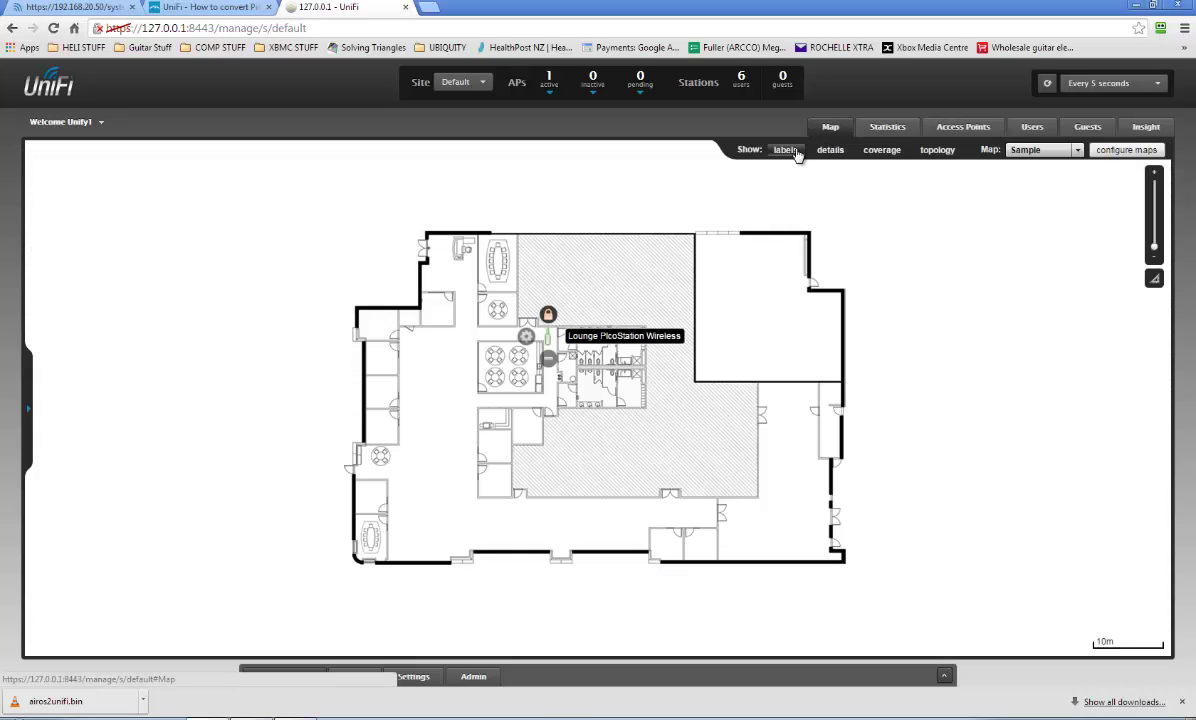
click(948, 130)
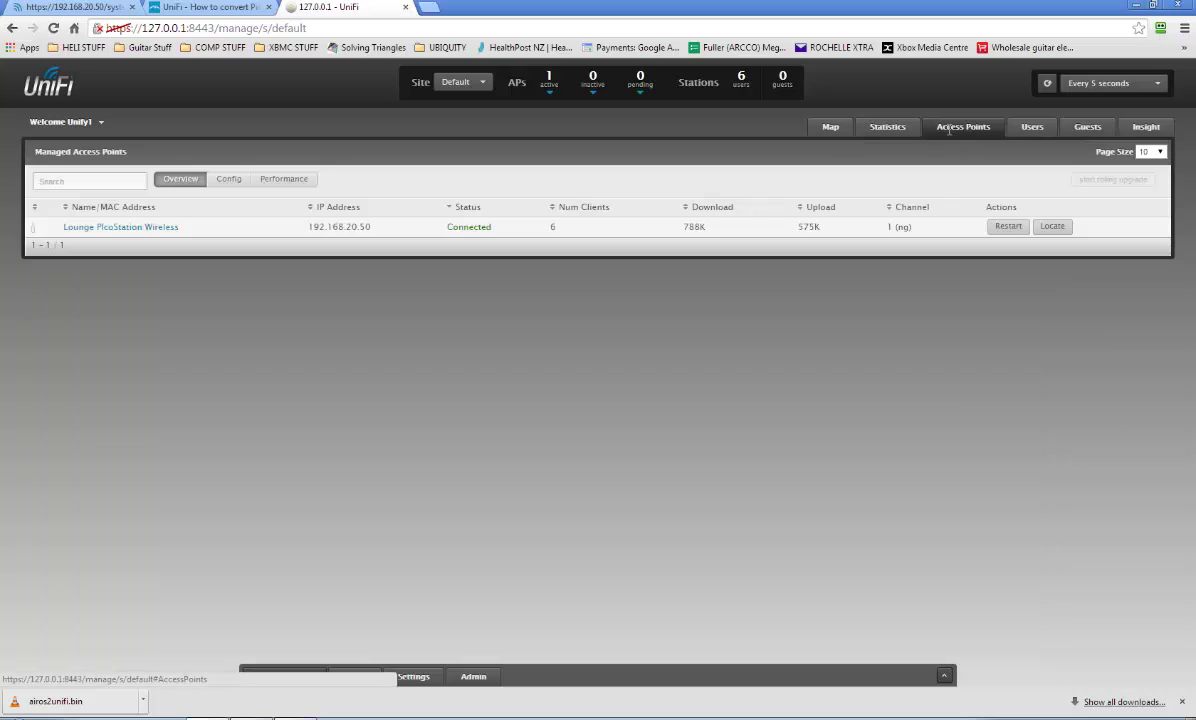
click(830, 128)
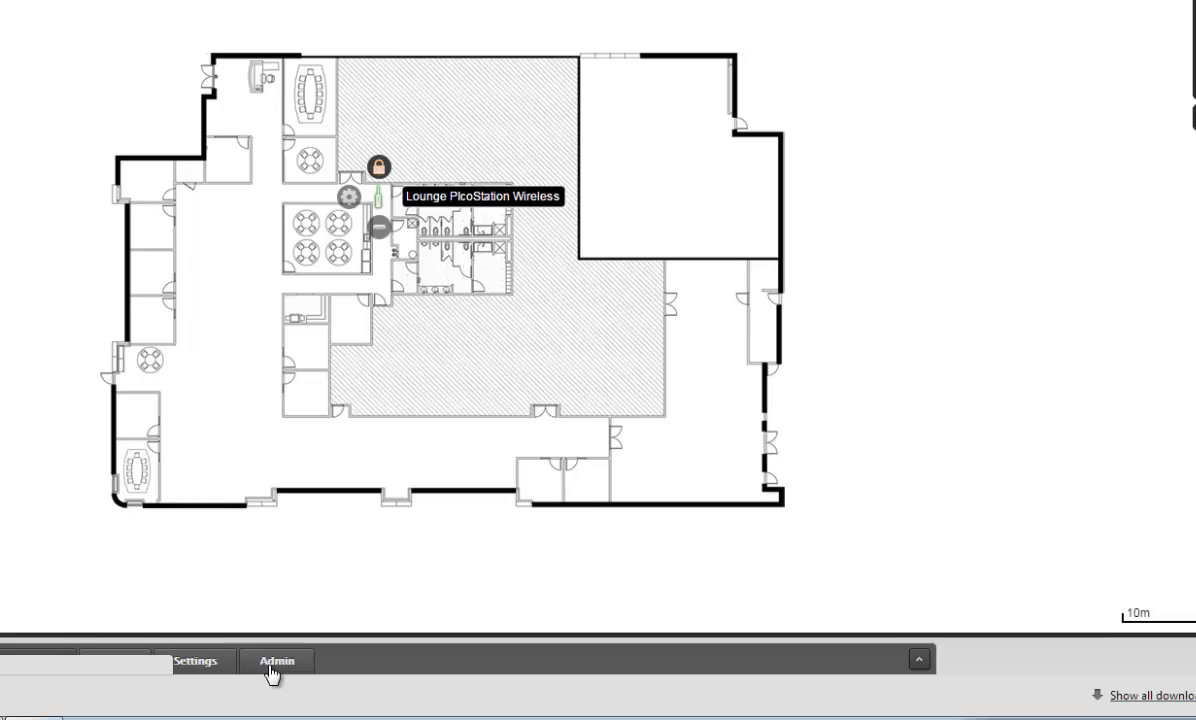
Go through Admin to Settings > Site and view the Recent Events log.
click(472, 680)
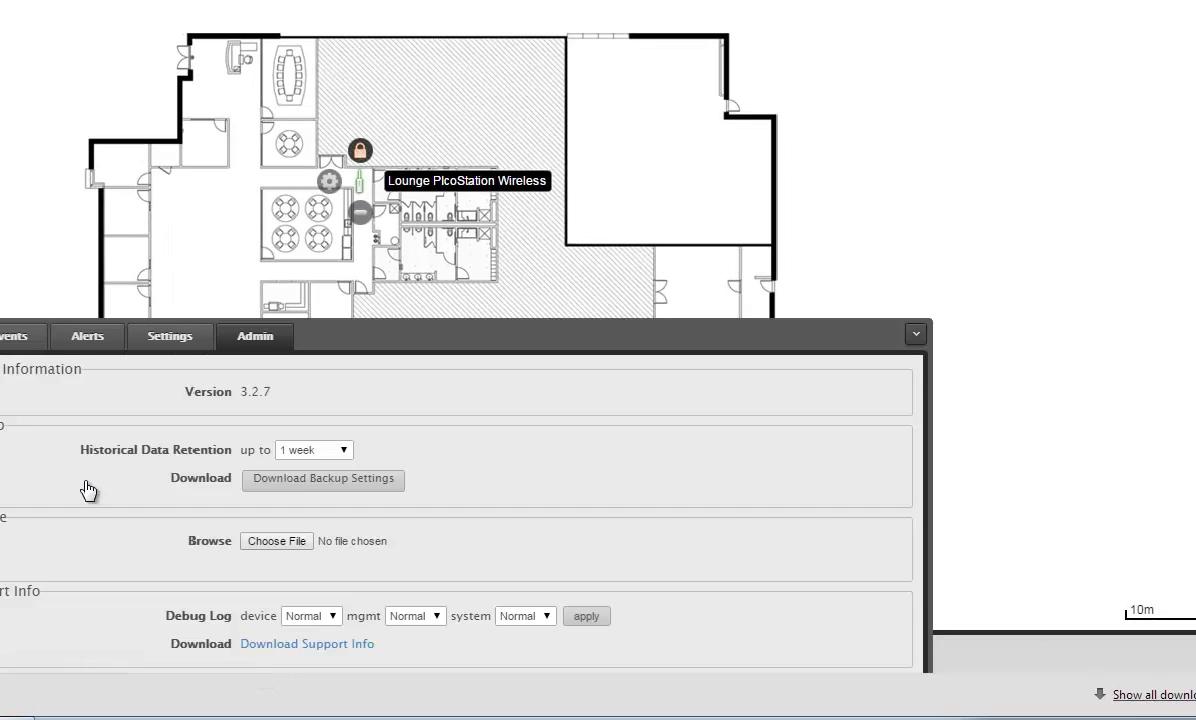
click(168, 337)
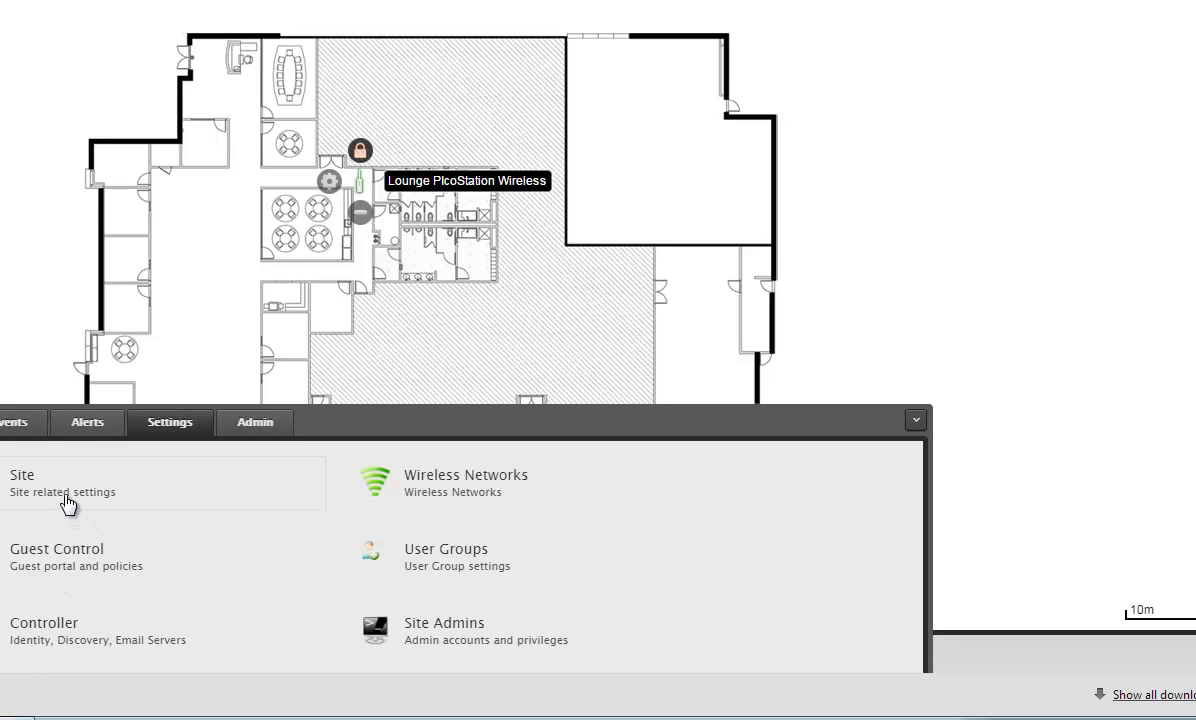
click(62, 478)
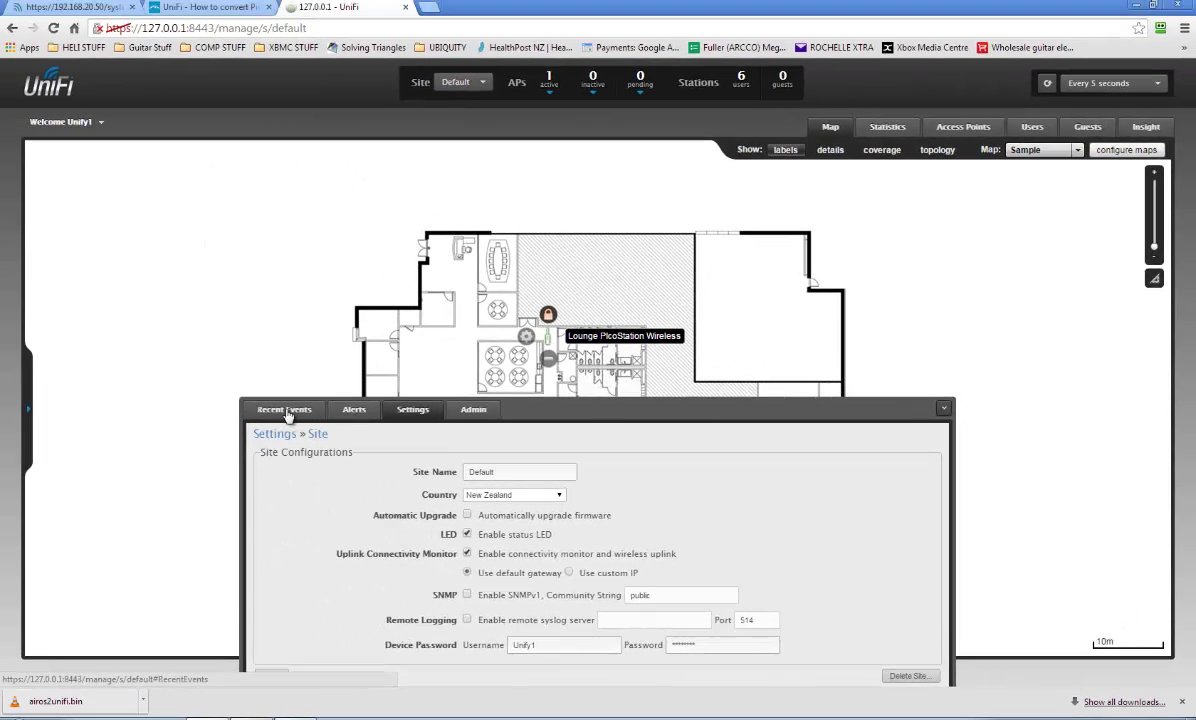
click(262, 411)
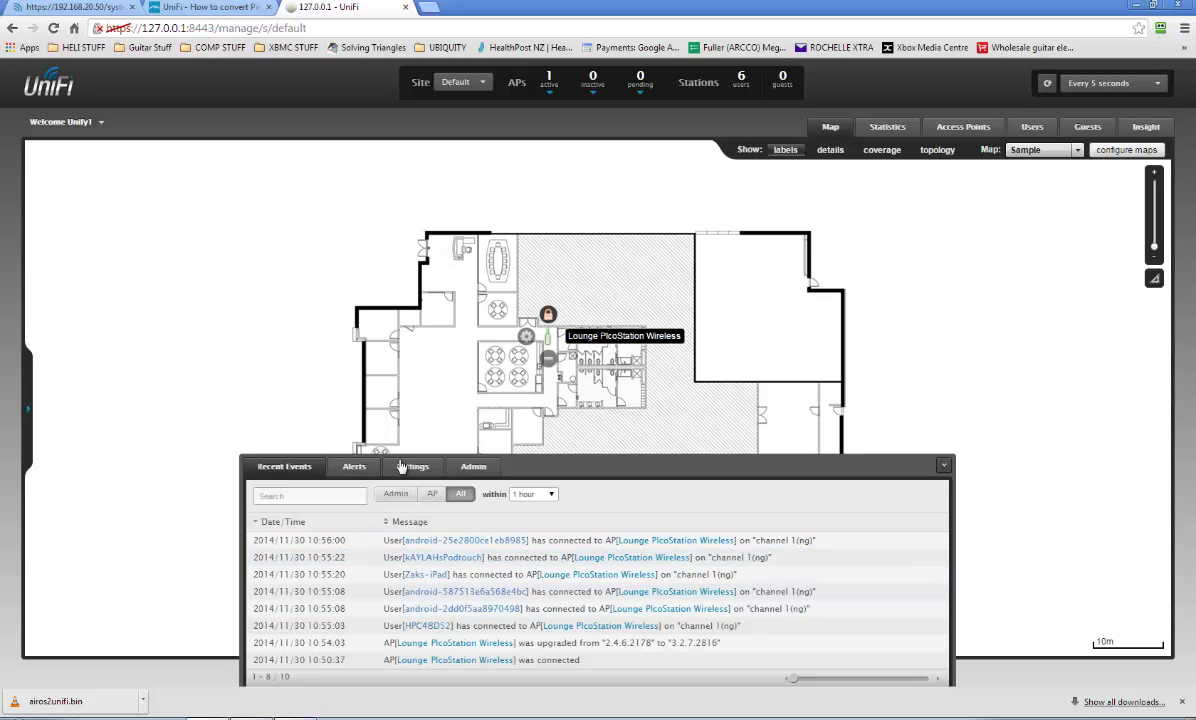
List active wireless users and check the iPad client's user group, leaving it Automatic.
click(1030, 127)
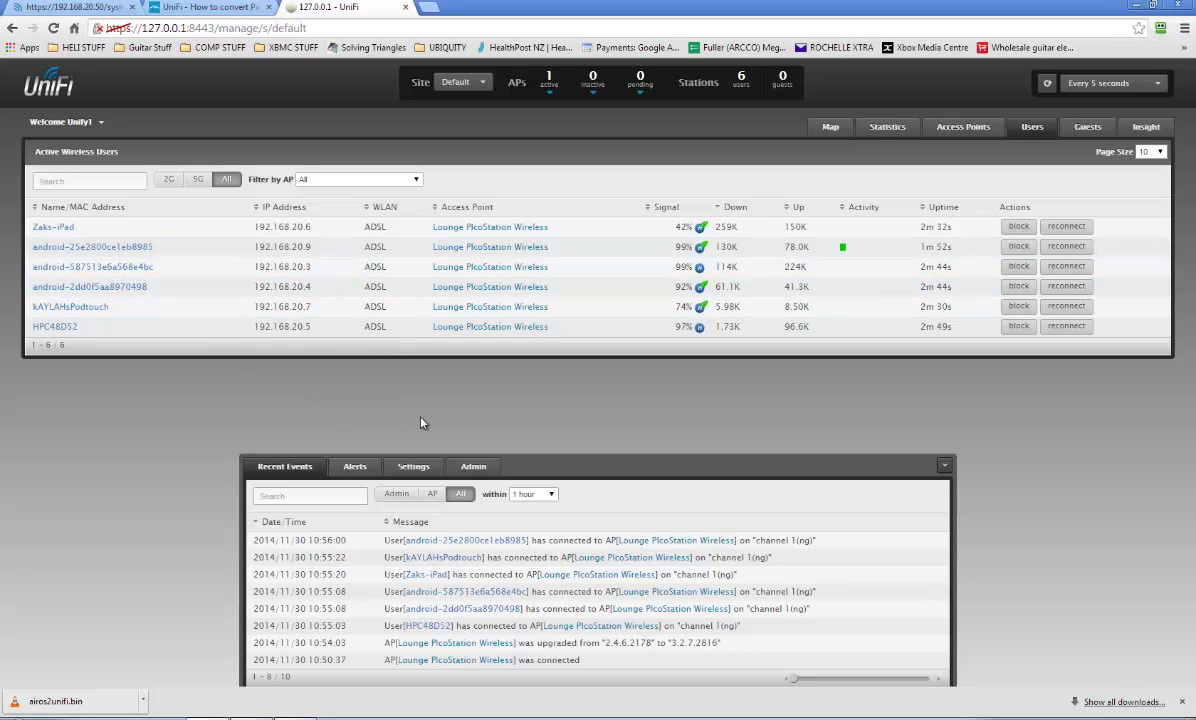
click(49, 229)
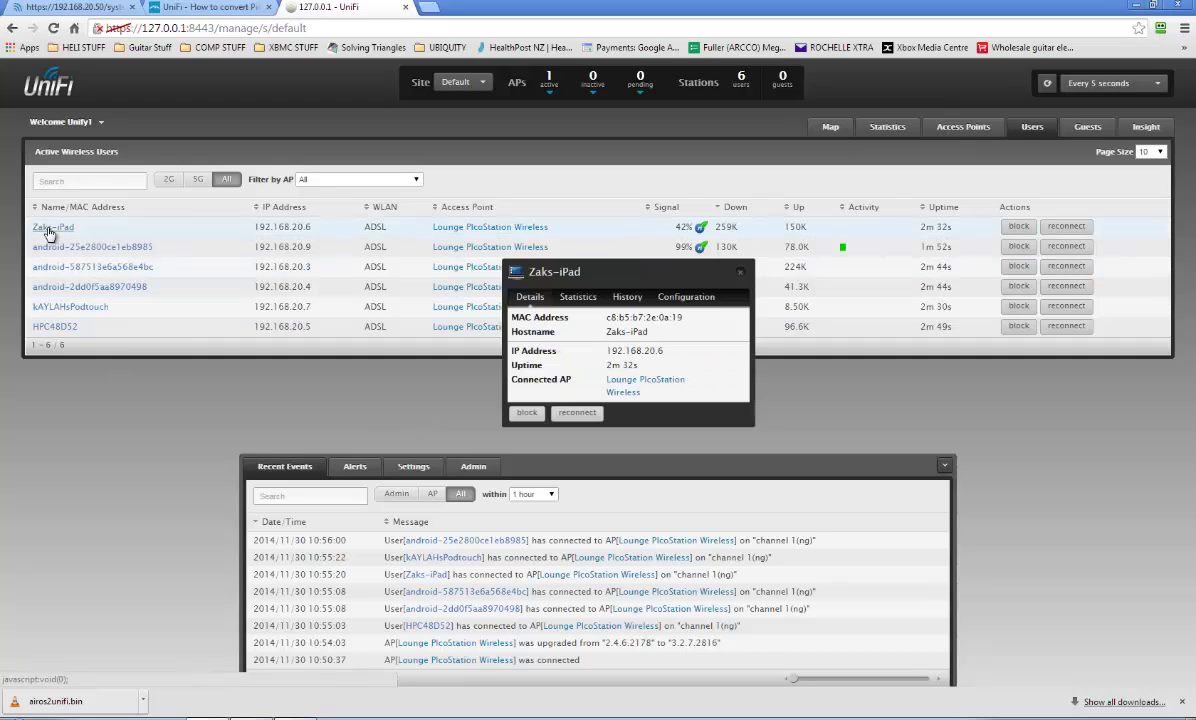
click(655, 294)
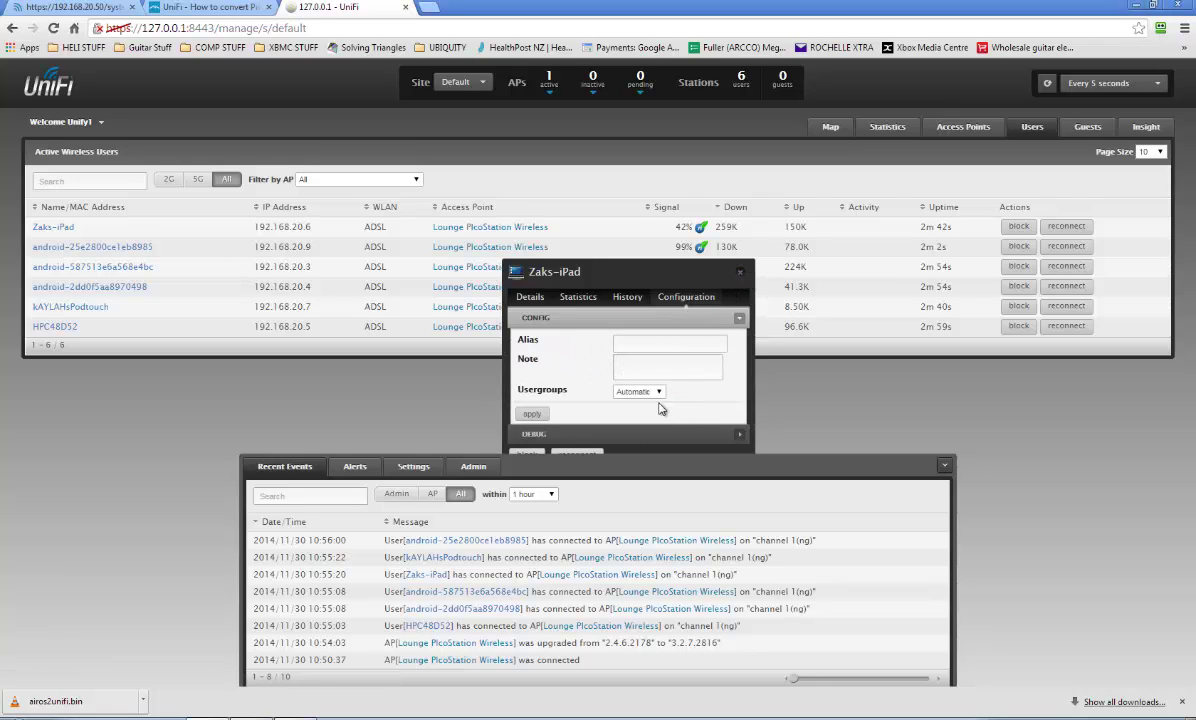
click(652, 392)
click(657, 393)
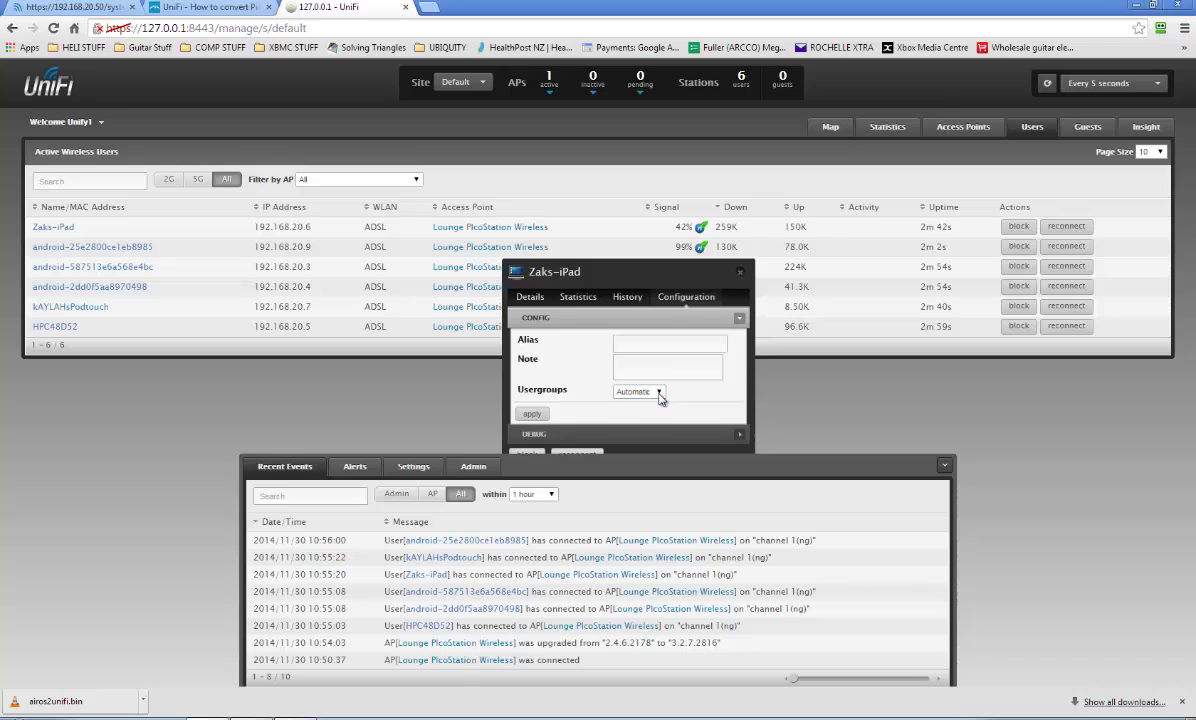
click(740, 272)
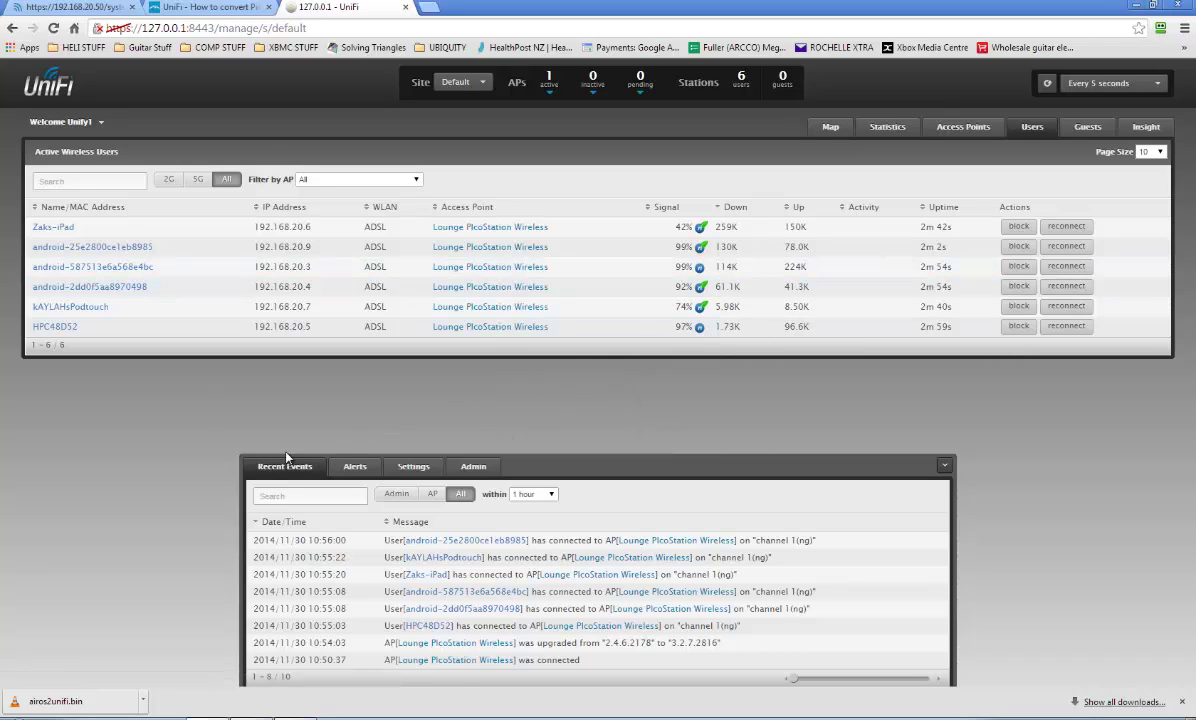
Create a user group named Kids with 4096 Kbps download and upload limits.
click(410, 466)
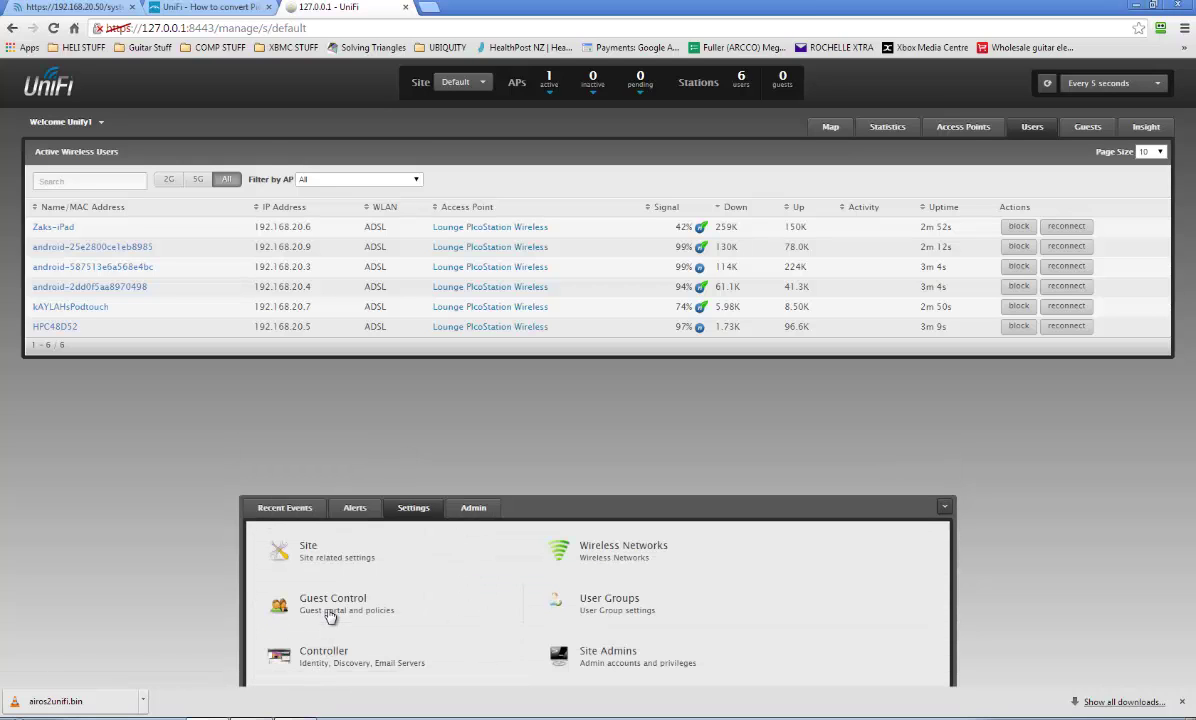
click(580, 603)
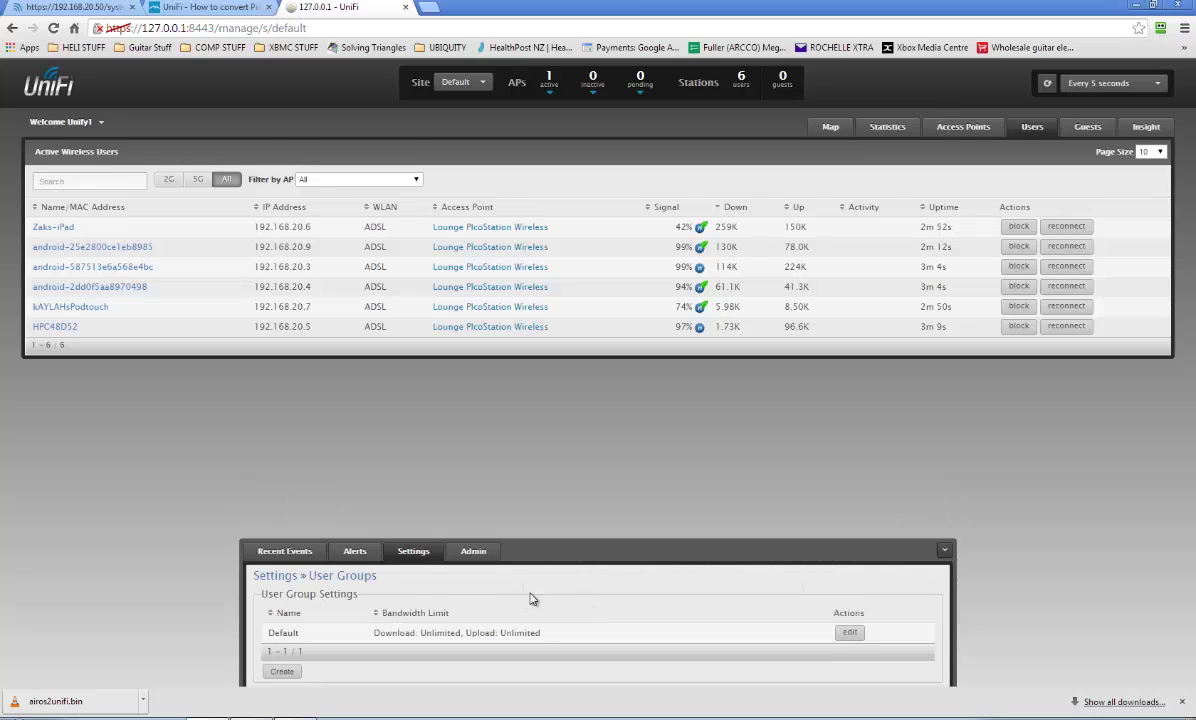
click(282, 671)
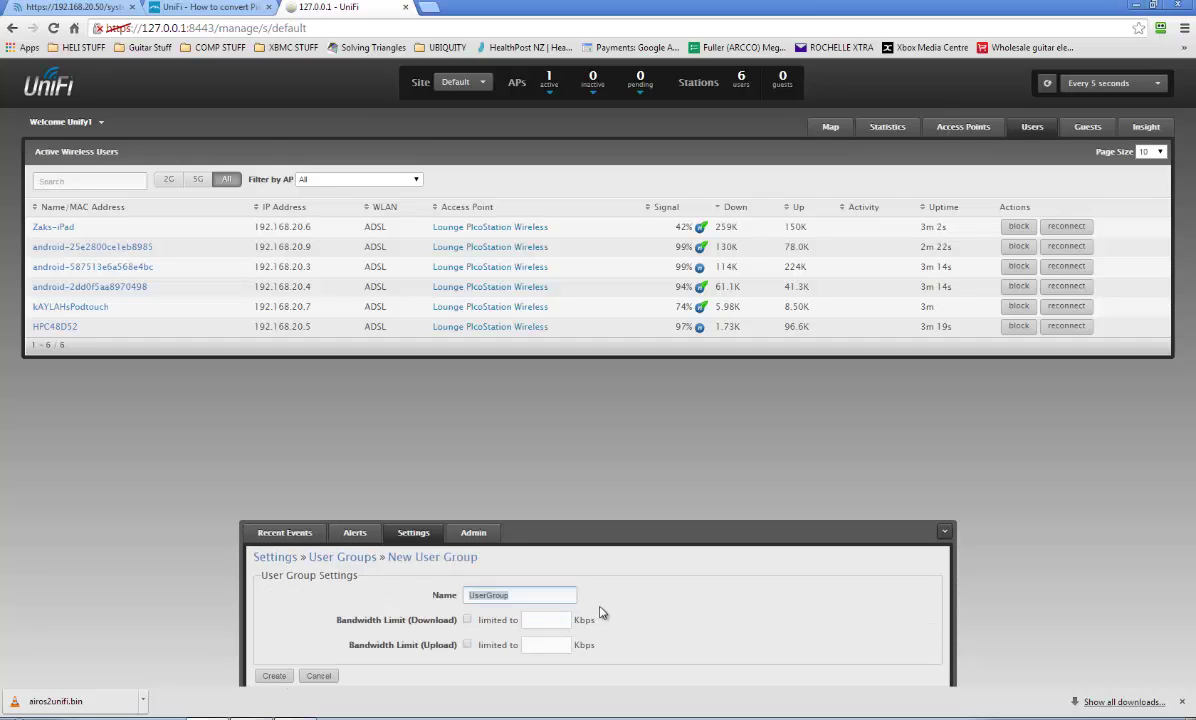
text(Kids)
click(468, 621)
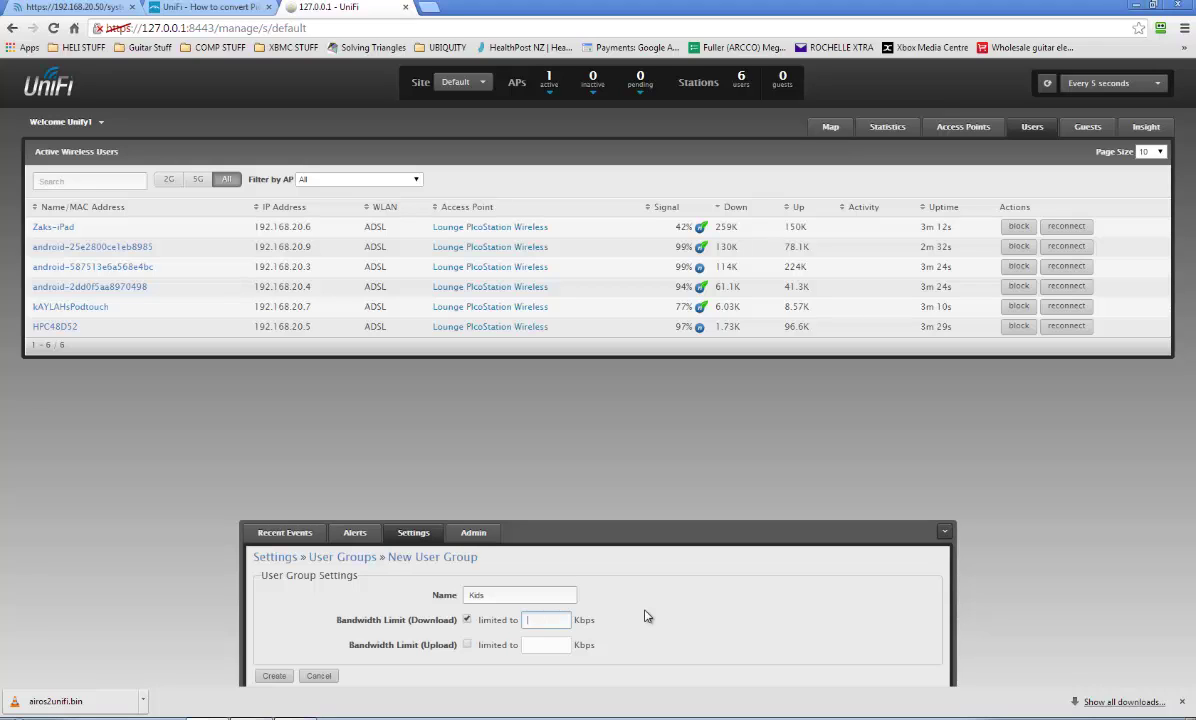
text(4095)
text(6)
click(467, 645)
click(545, 648)
click(276, 677)
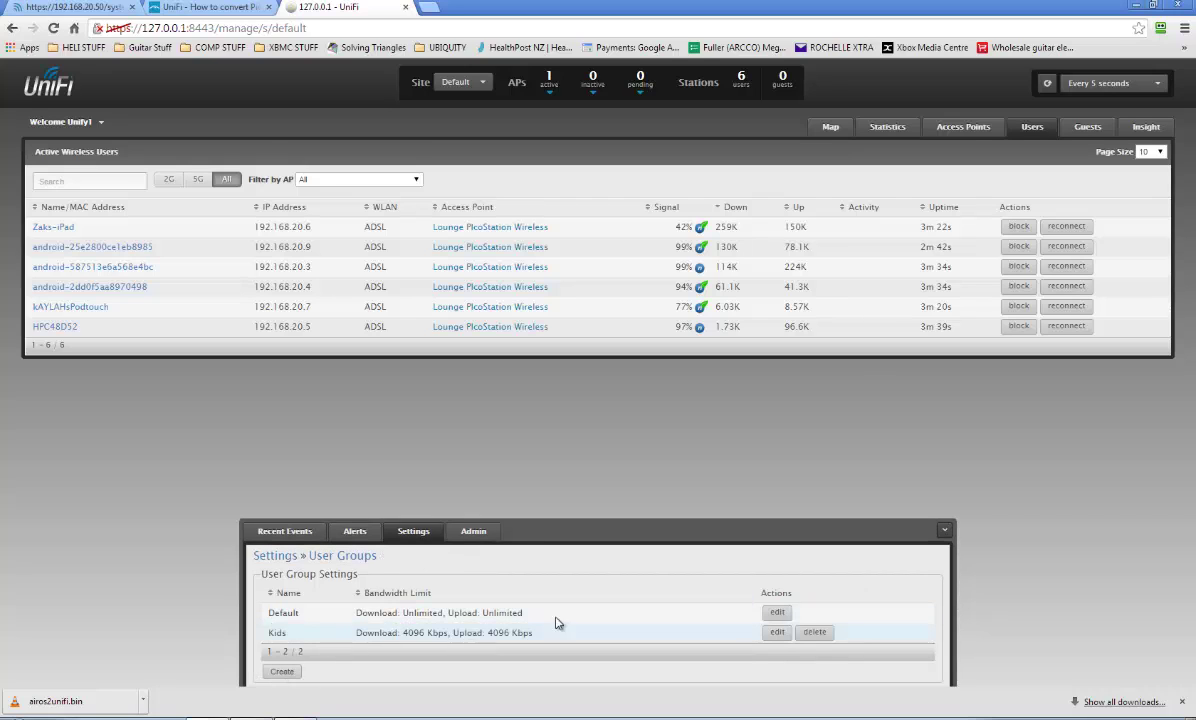
Create a 'Tv Streaming Devices' group with download and upload limits enabled, and try saving it.
click(286, 675)
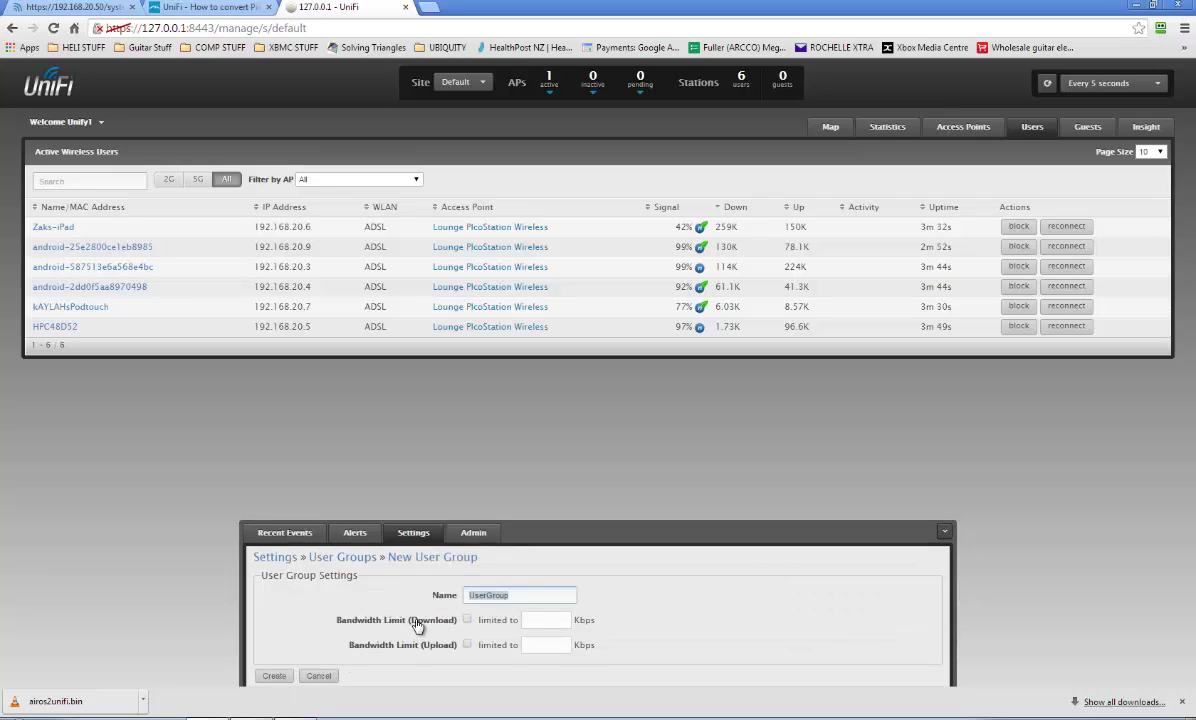
text(Tx Streaming Device)
text(s)
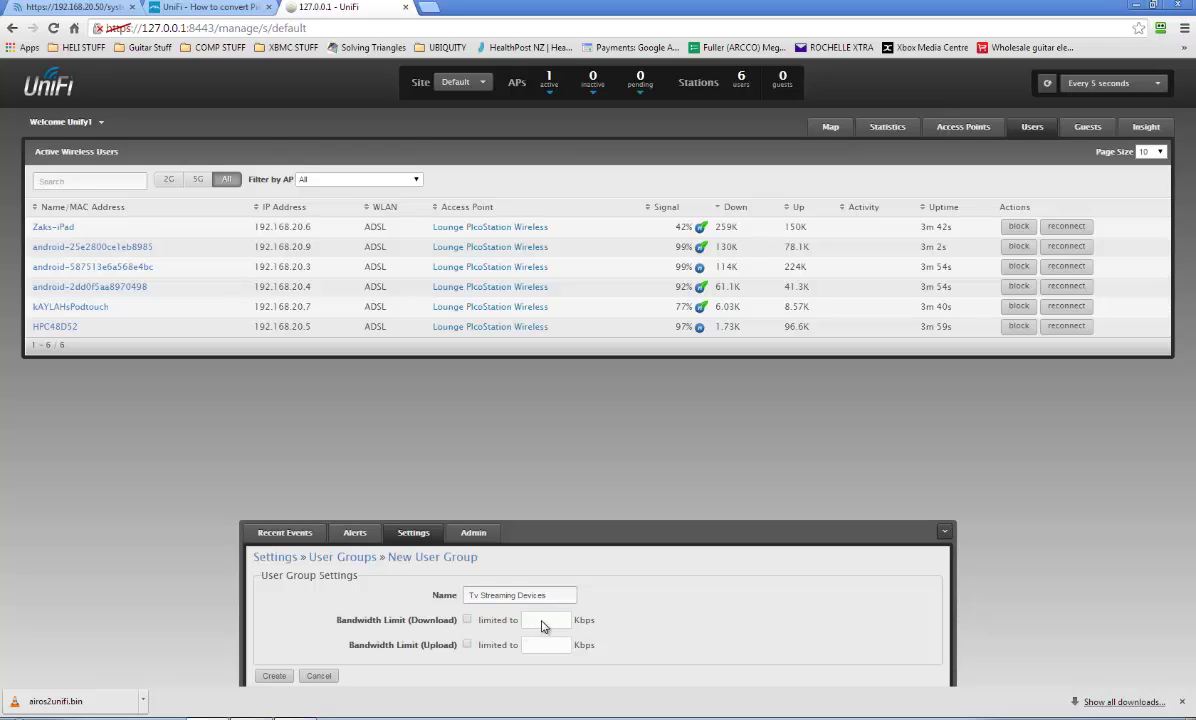
click(467, 620)
click(560, 620)
text(164000)
click(467, 645)
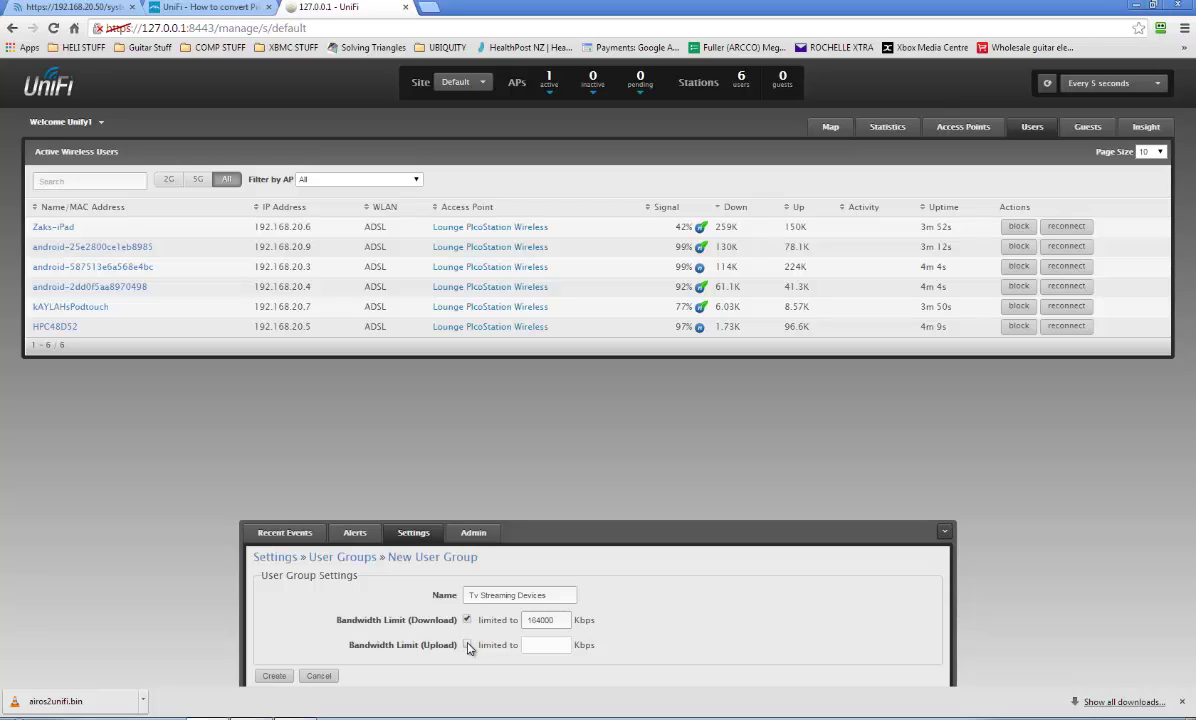
click(539, 645)
text(184000)
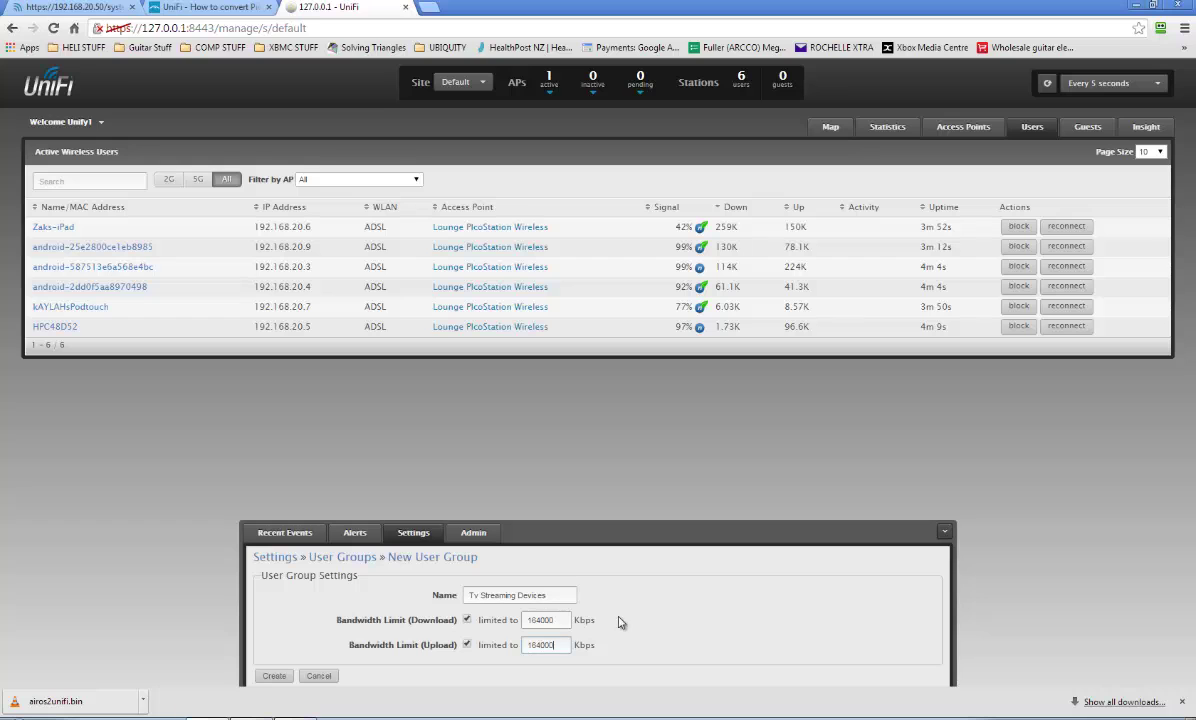
click(276, 677)
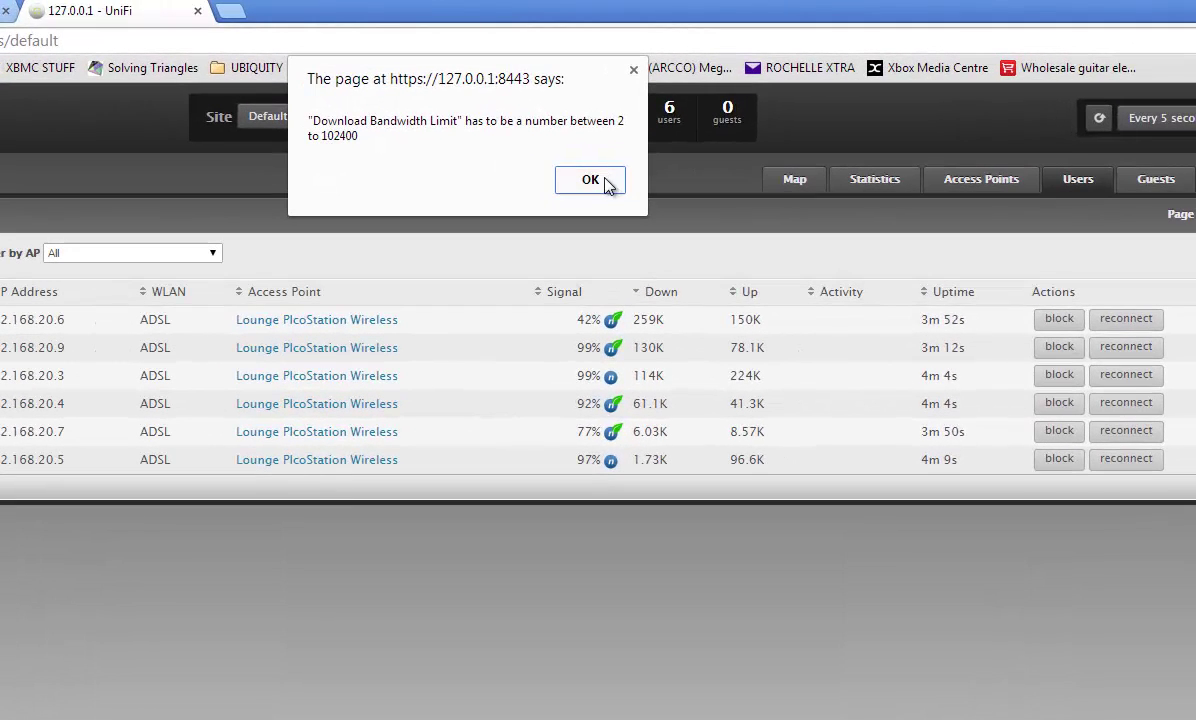
Dismiss the range warning, correct the upload limit to 102400 Kbps, and save the group.
click(626, 171)
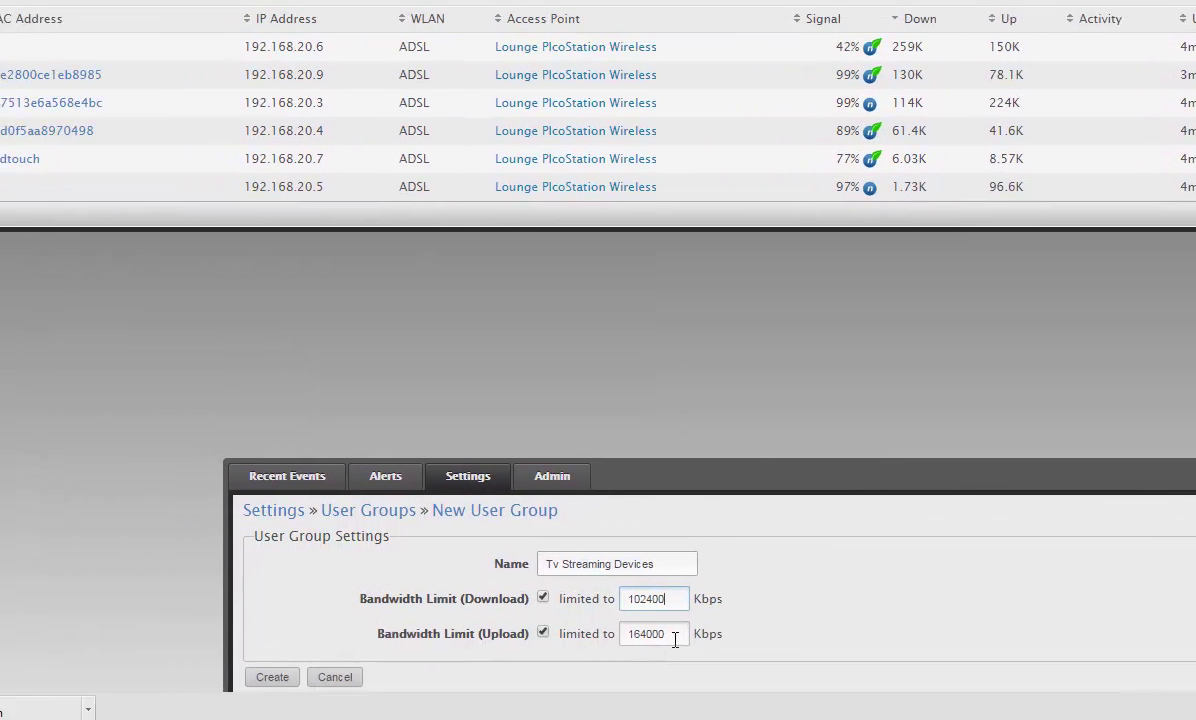
drag(690, 614, 618, 614)
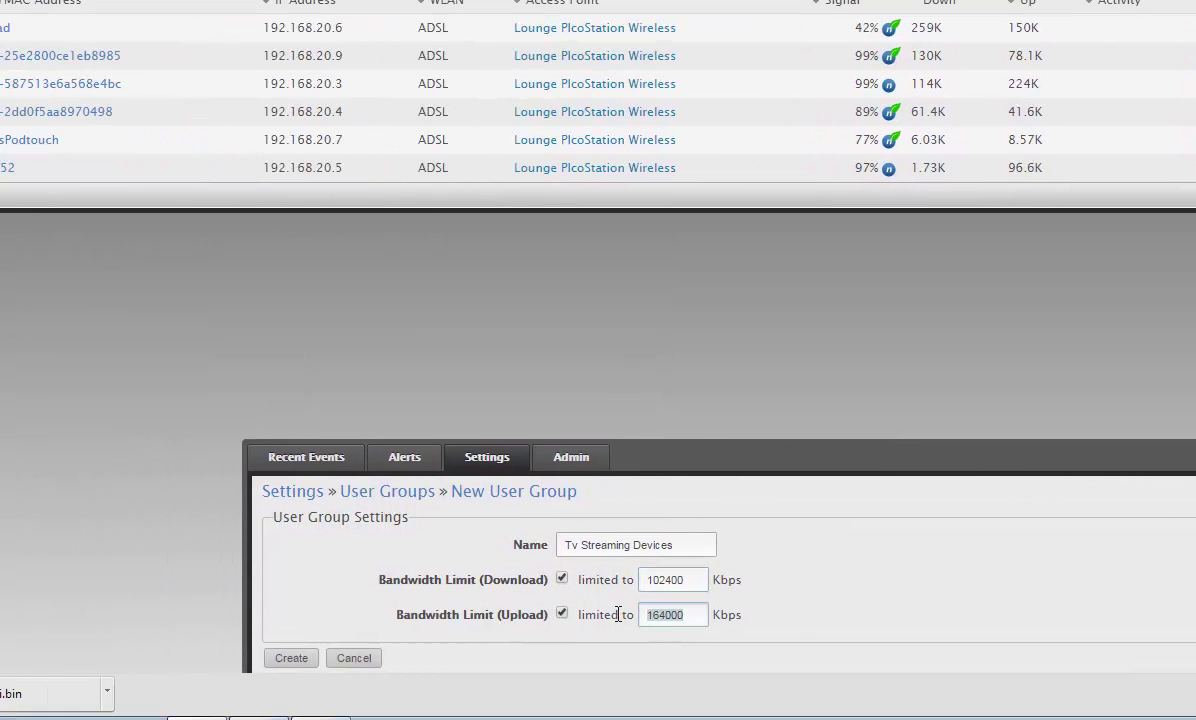
text(102)
click(291, 657)
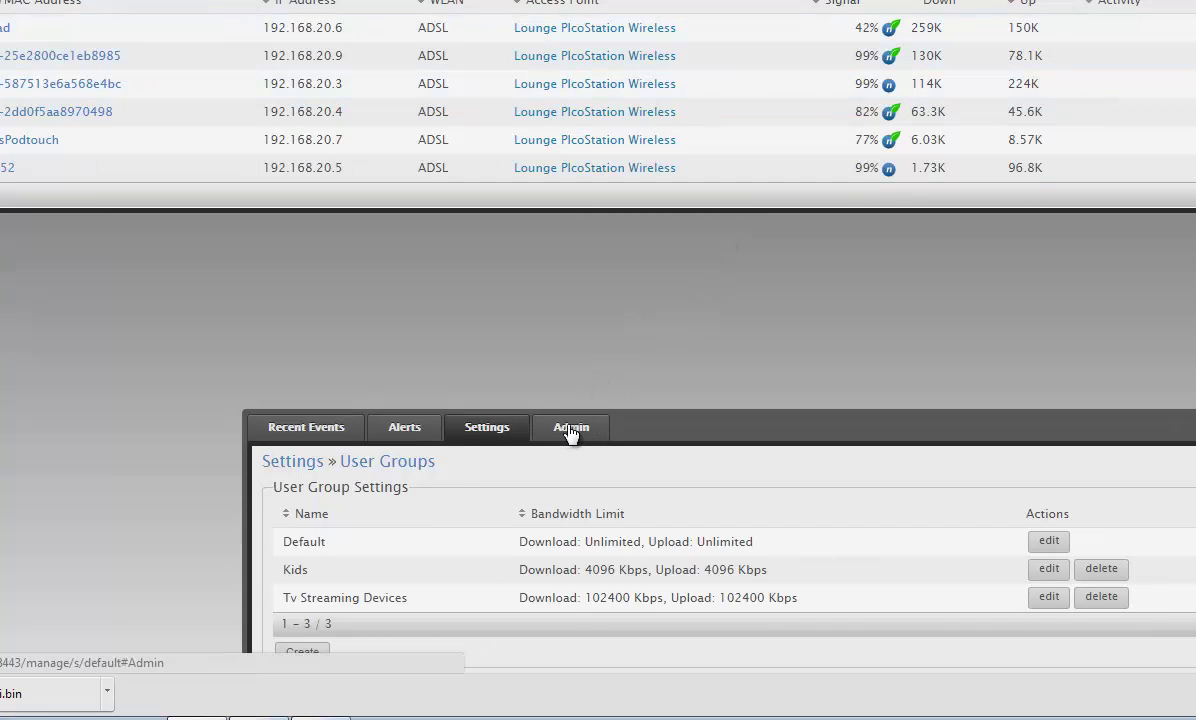
Assign the iPad client to the Kids user group.
click(869, 428)
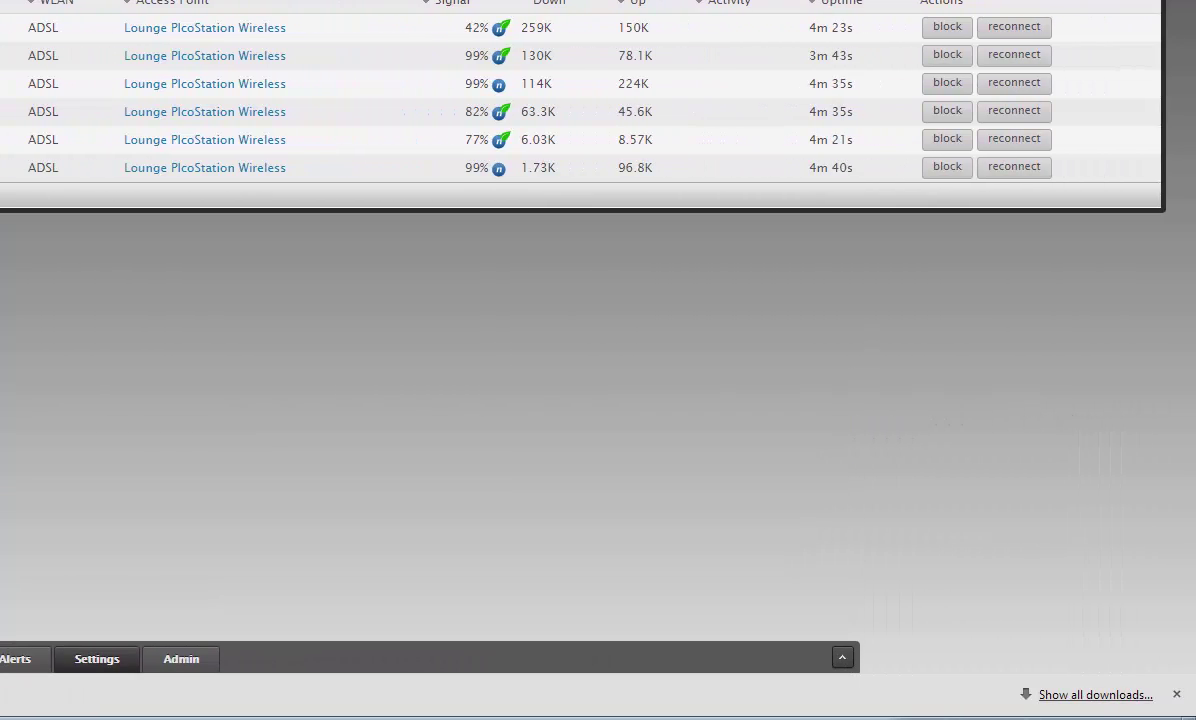
click(5, 27)
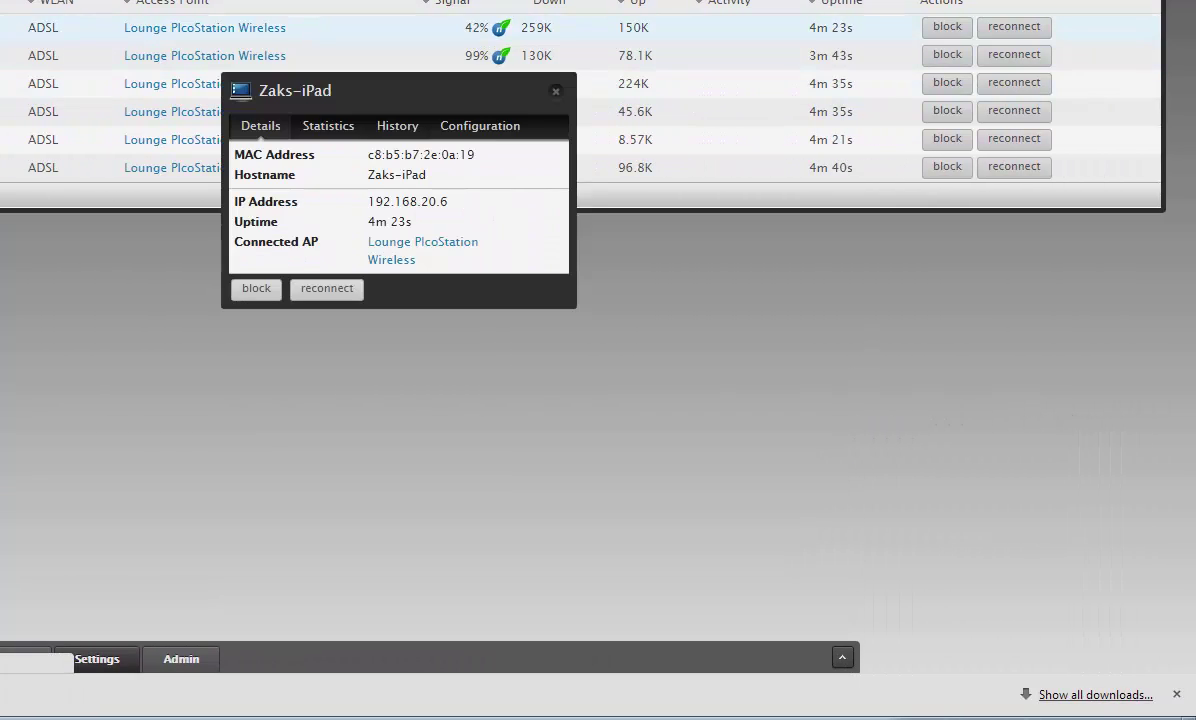
click(474, 128)
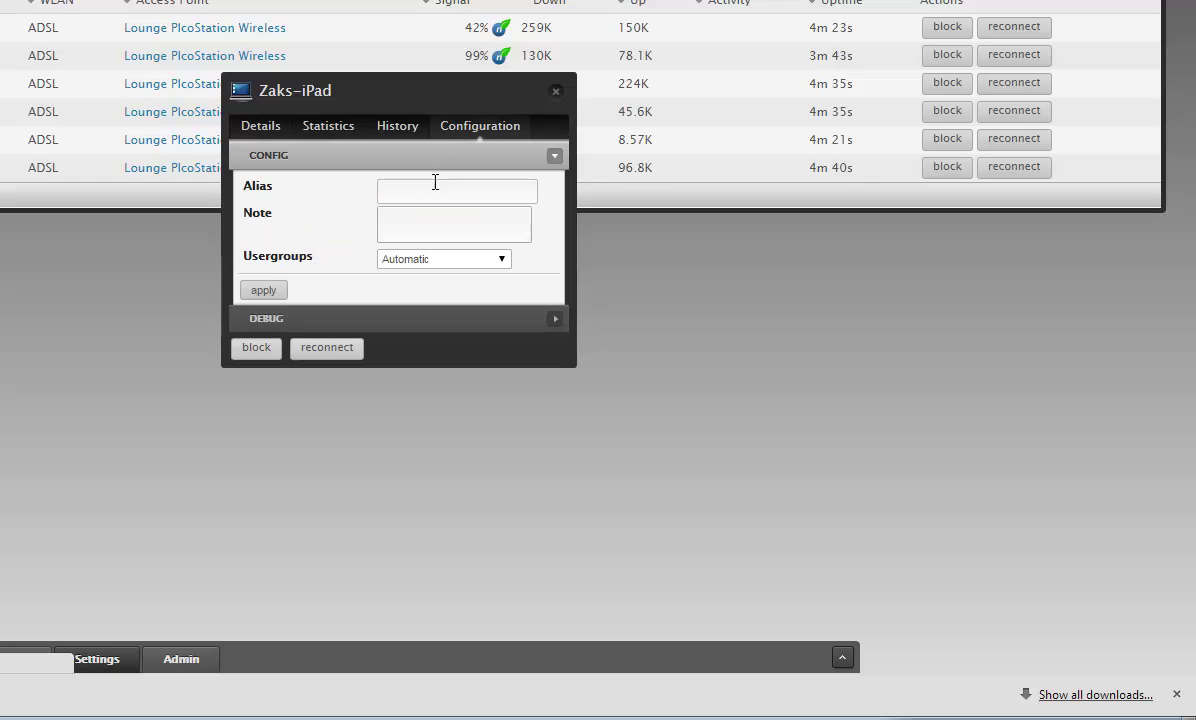
click(502, 259)
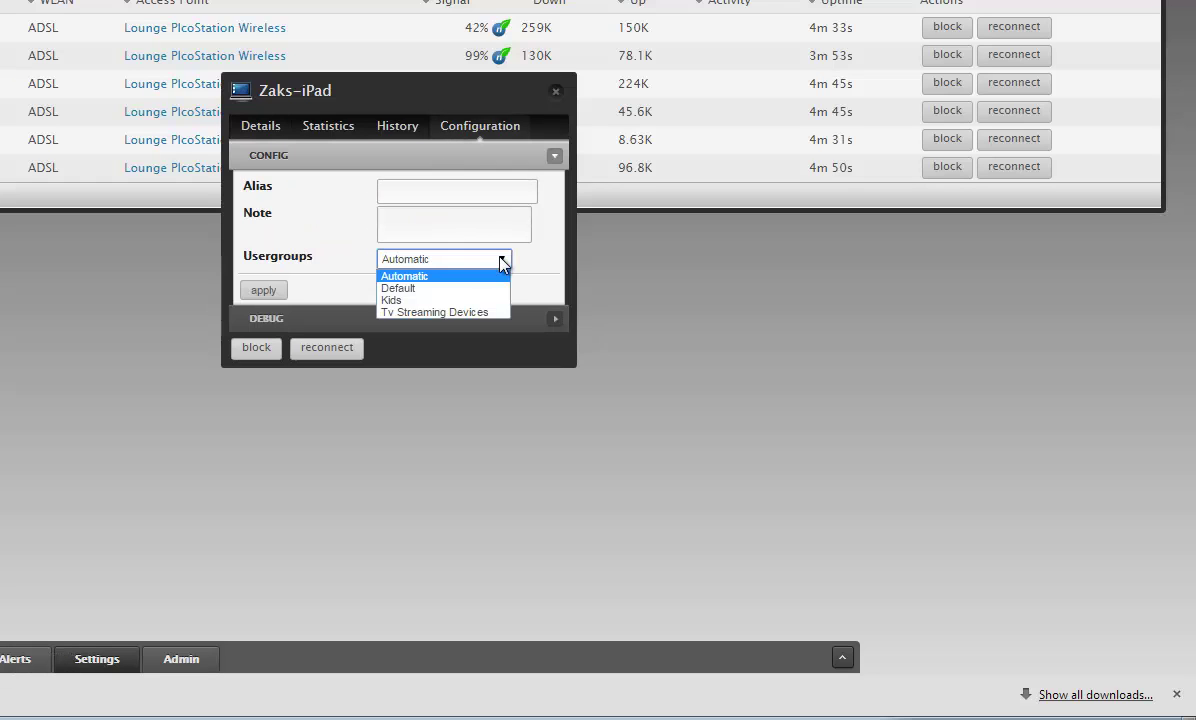
click(454, 299)
click(264, 291)
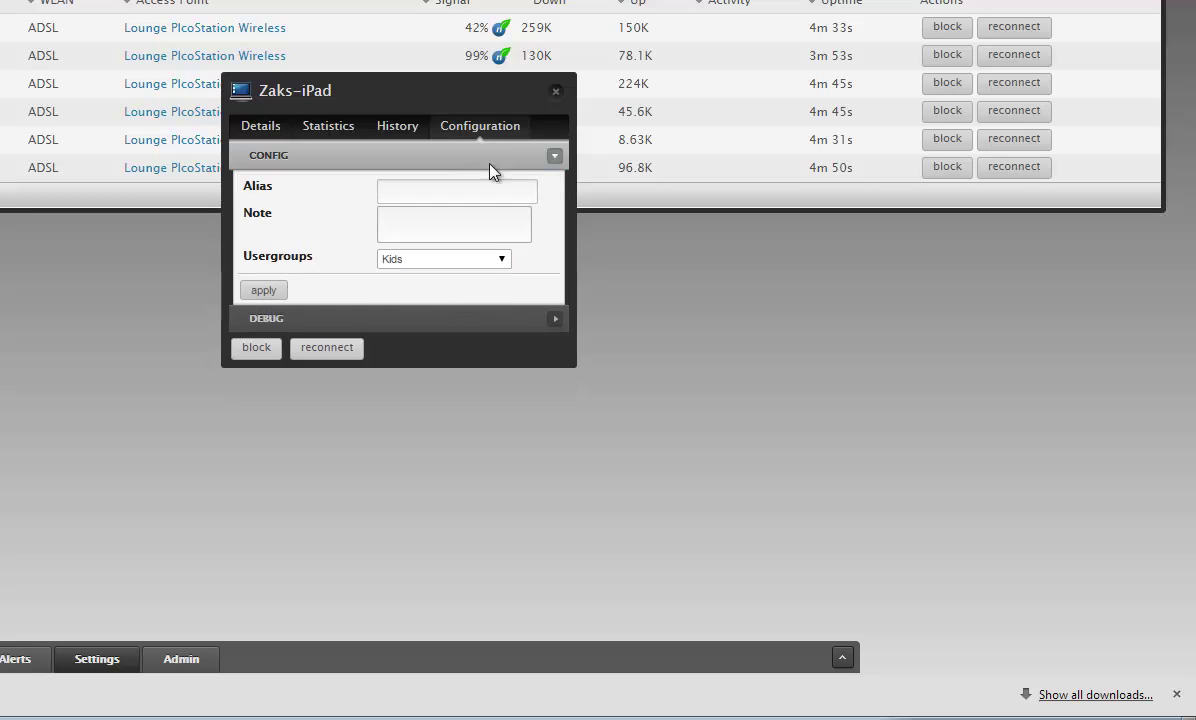
click(557, 93)
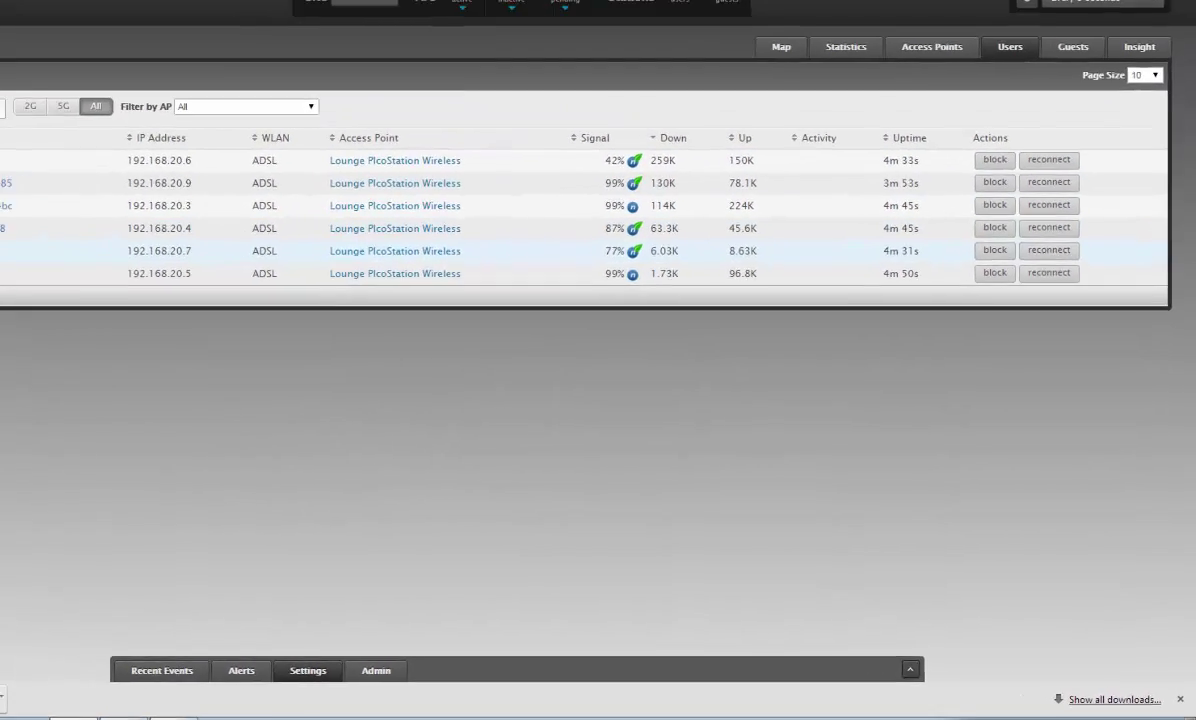
Assign the iPod touch client to the Kids user group as well.
click(62, 308)
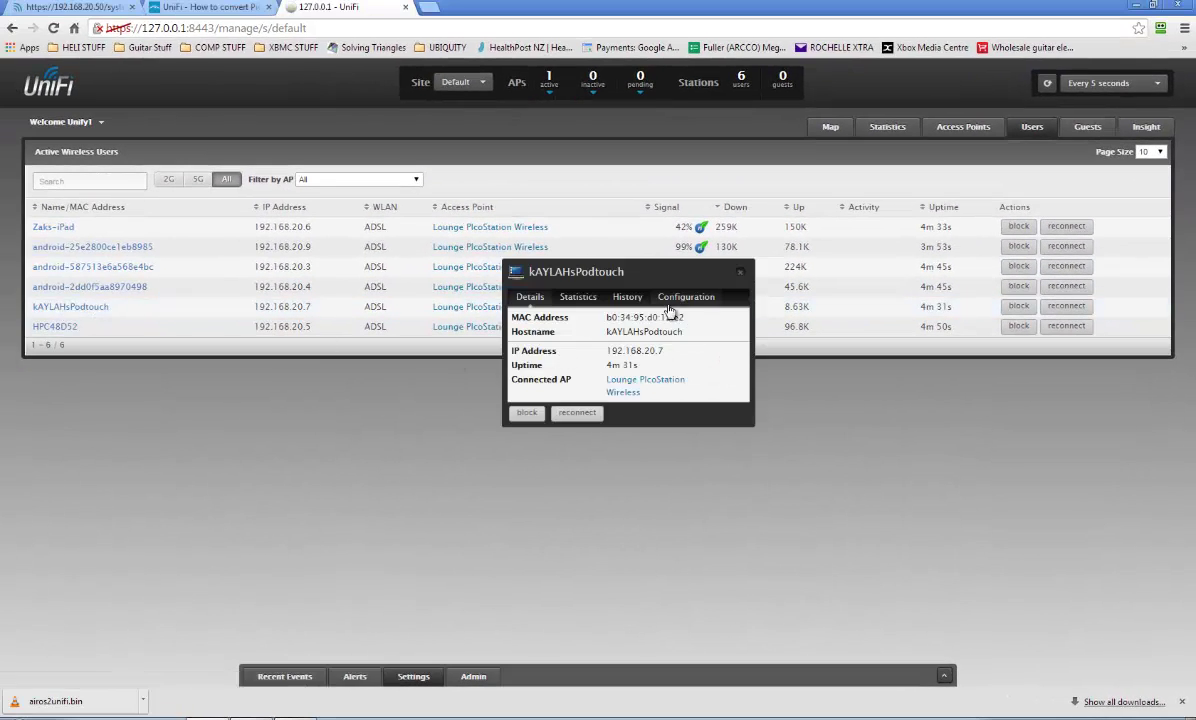
click(673, 300)
click(645, 392)
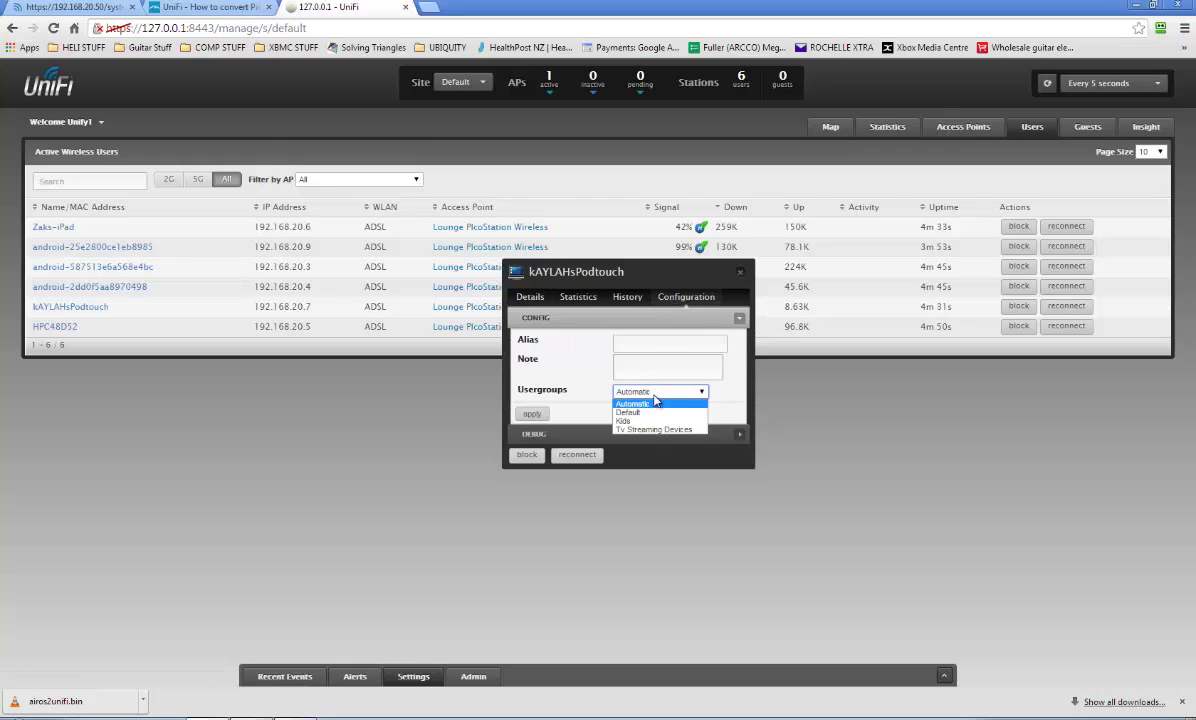
click(647, 421)
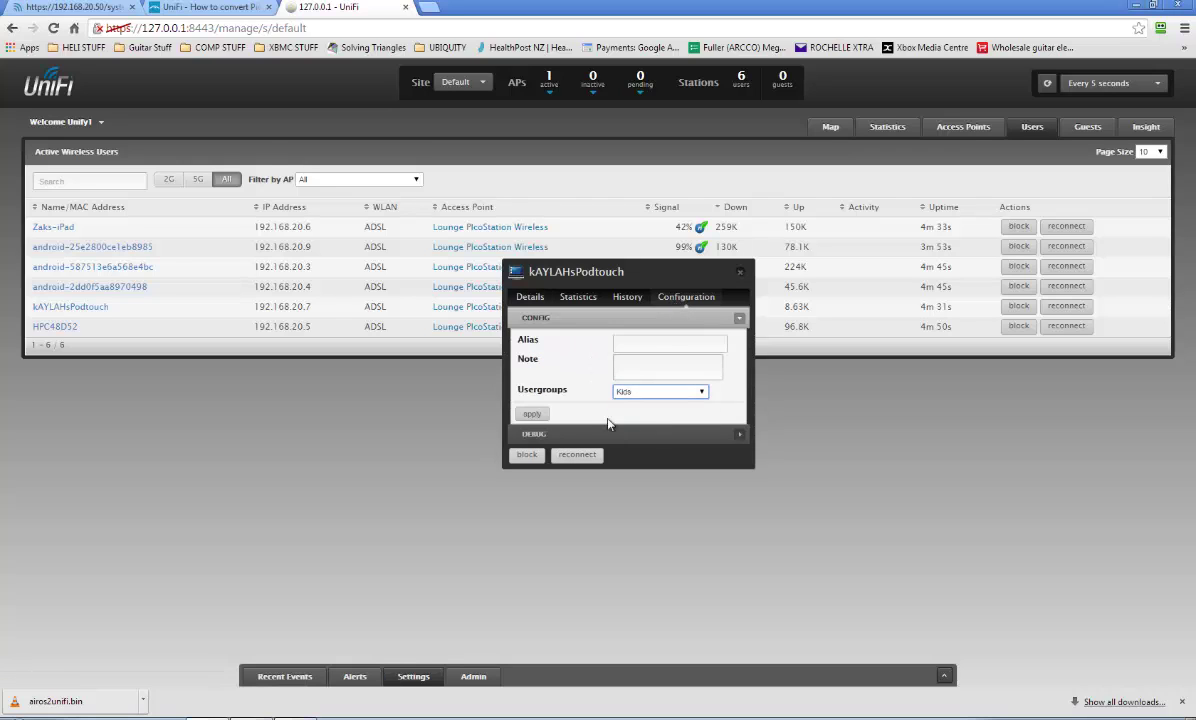
click(532, 414)
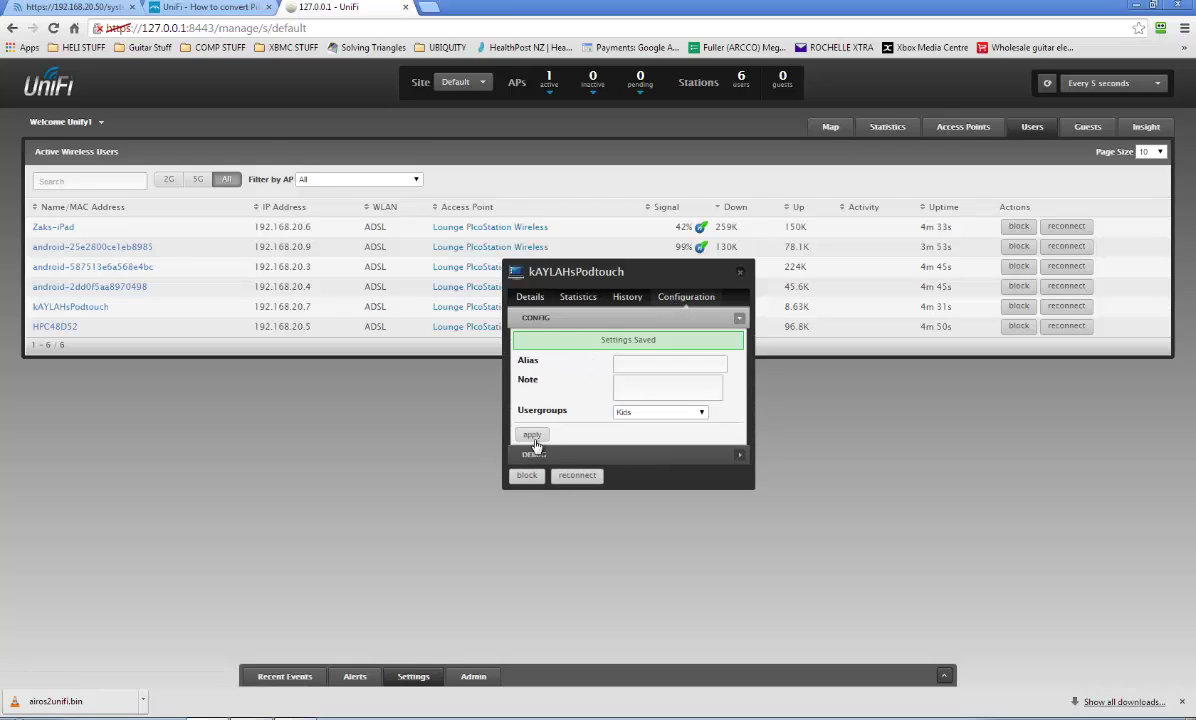
click(740, 271)
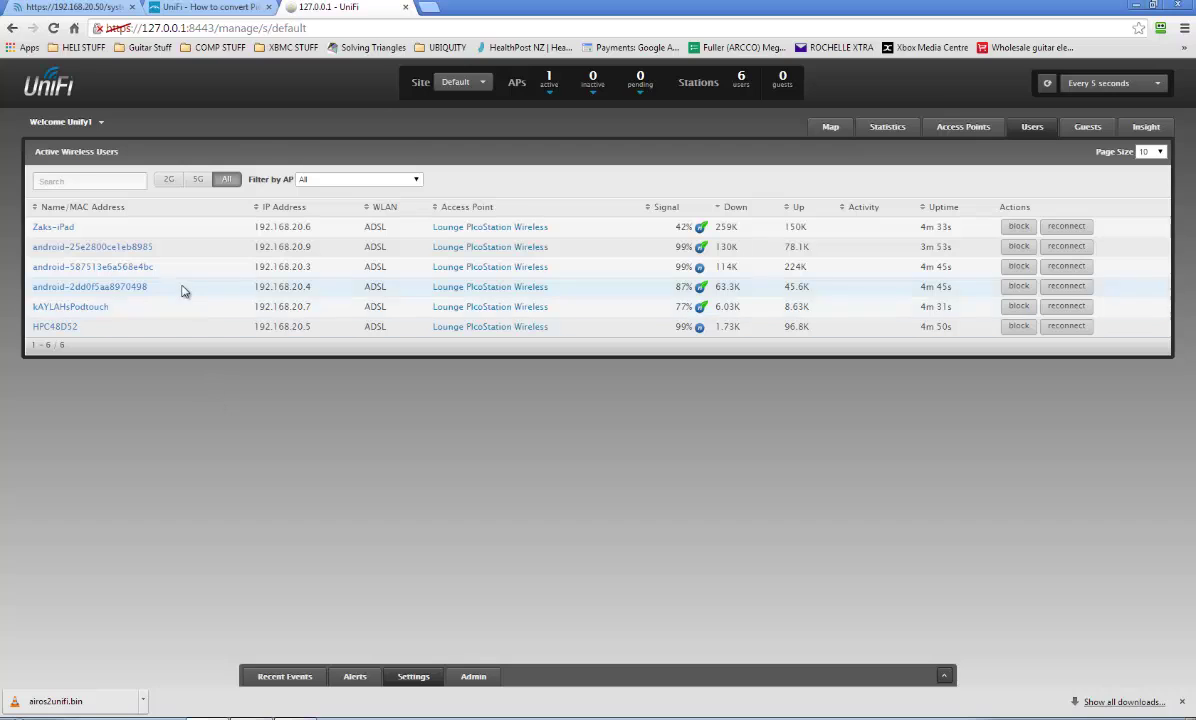
click(62, 229)
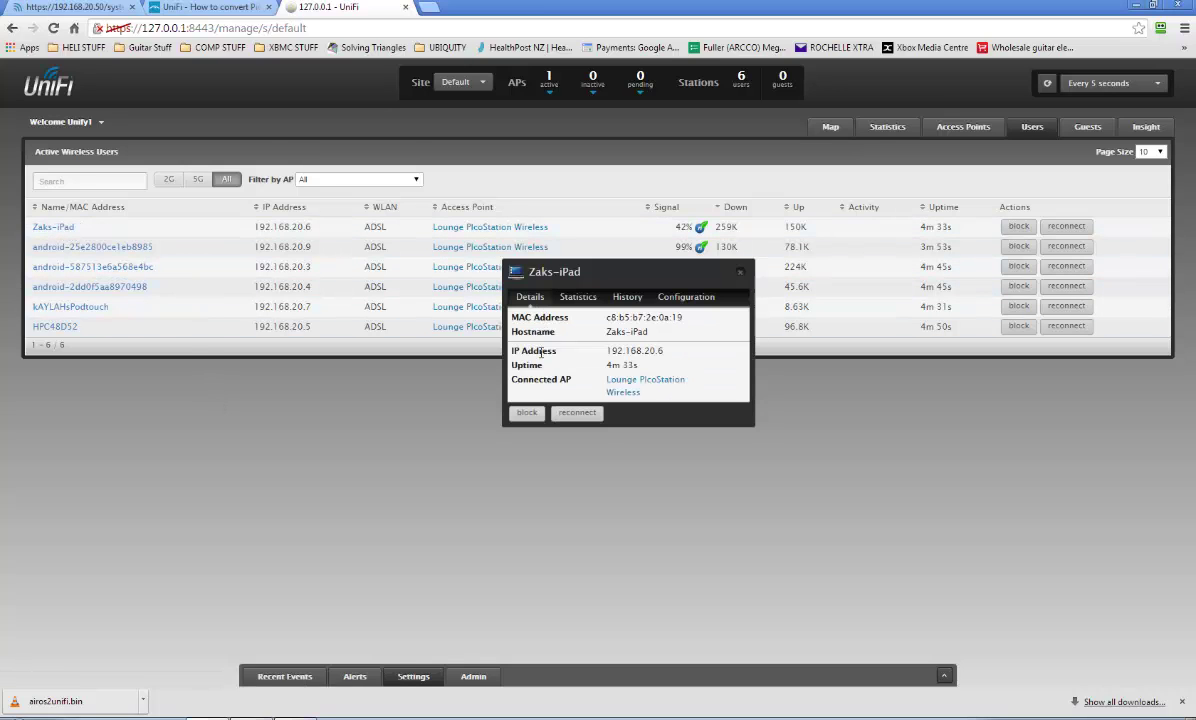
click(577, 297)
click(629, 300)
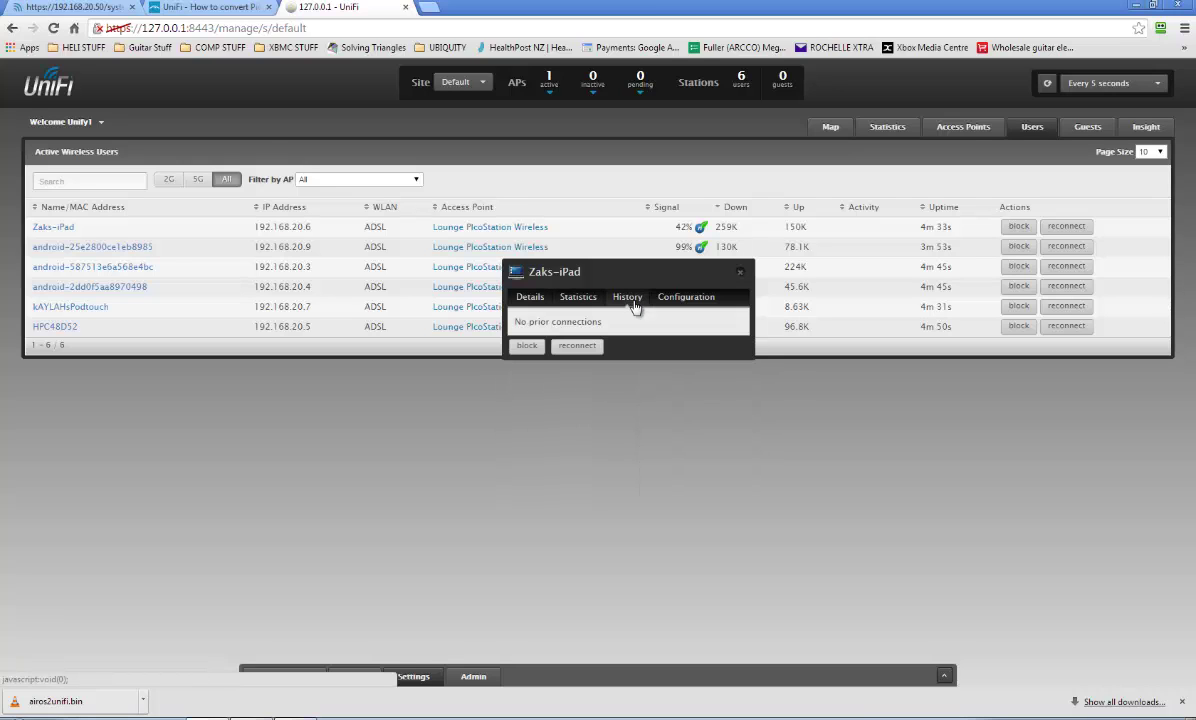
click(740, 271)
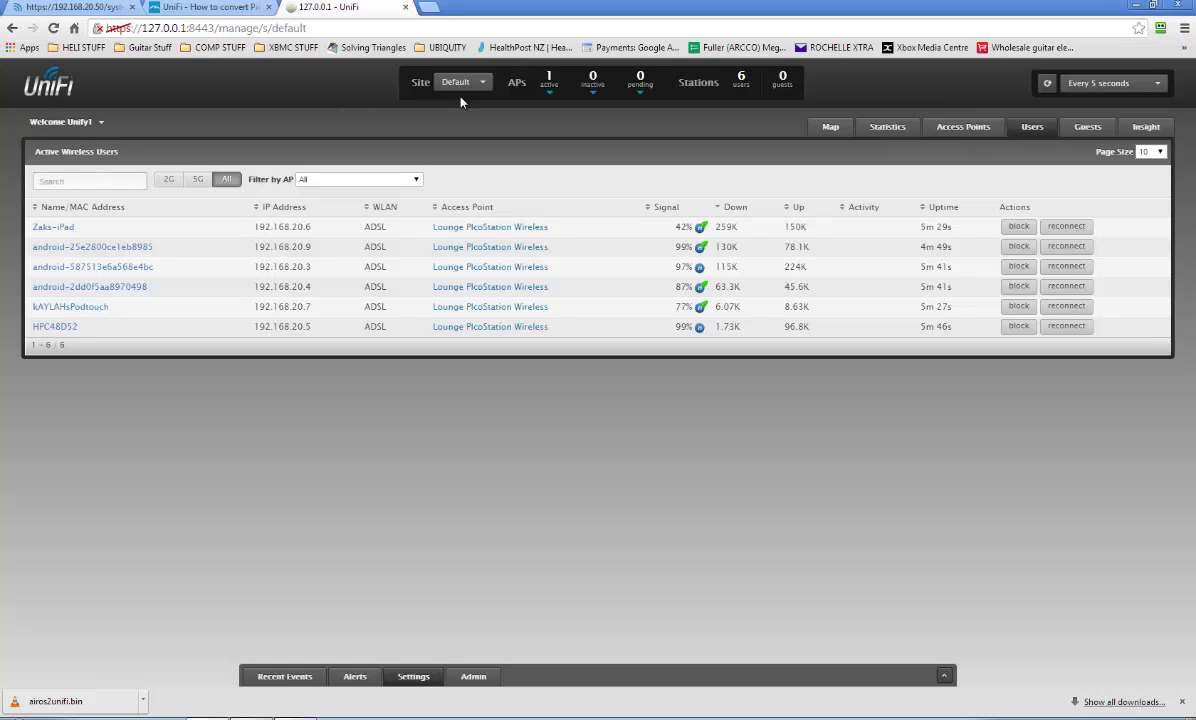
Log out, sign back in with the admin account, and save the login as a RoboForm passcard.
mouse_move(462, 86)
mouse_move(95, 122)
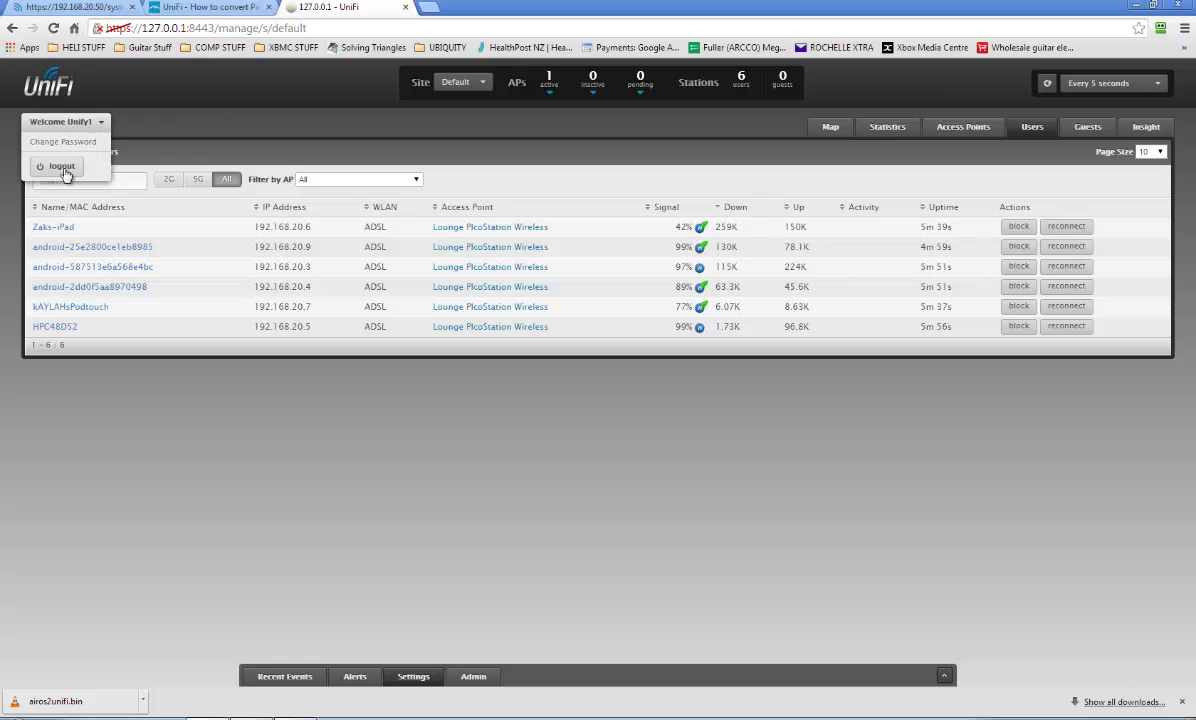
click(62, 167)
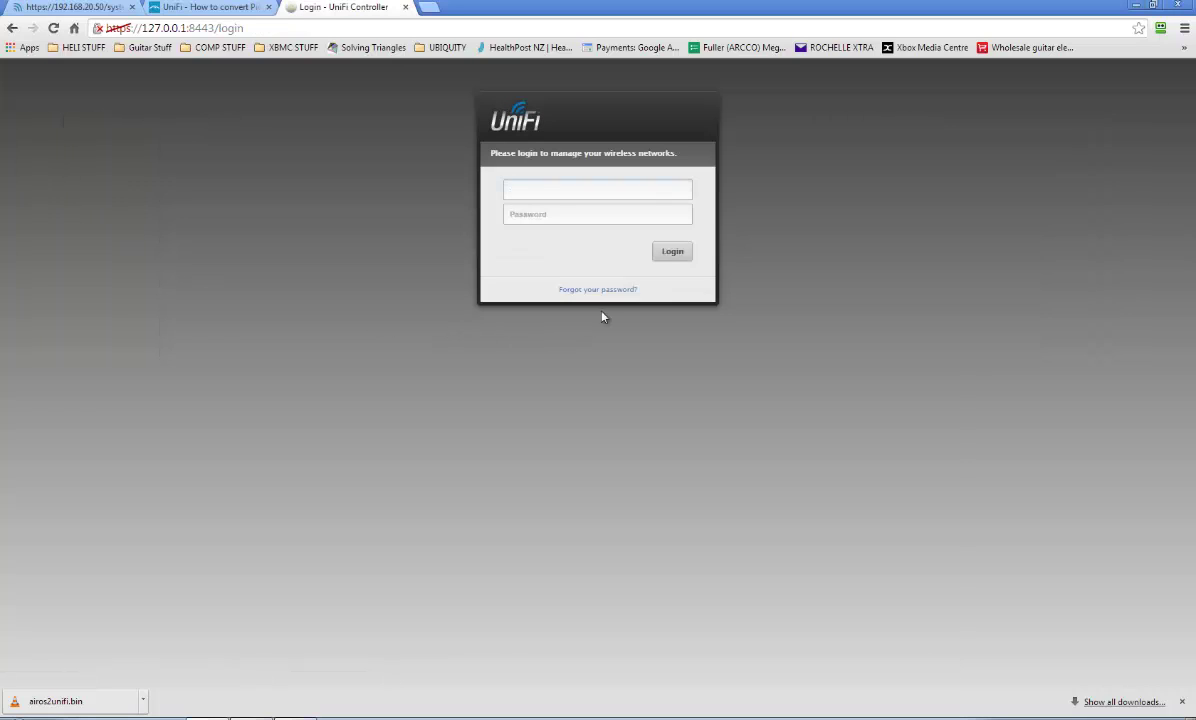
click(553, 193)
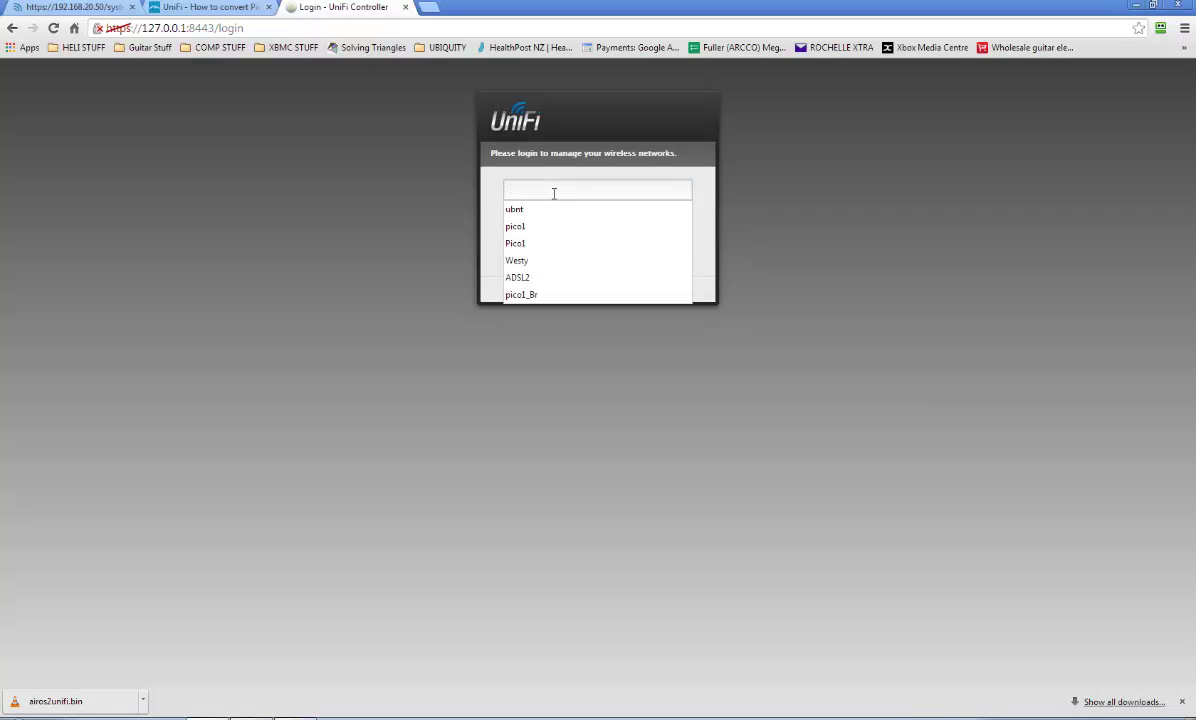
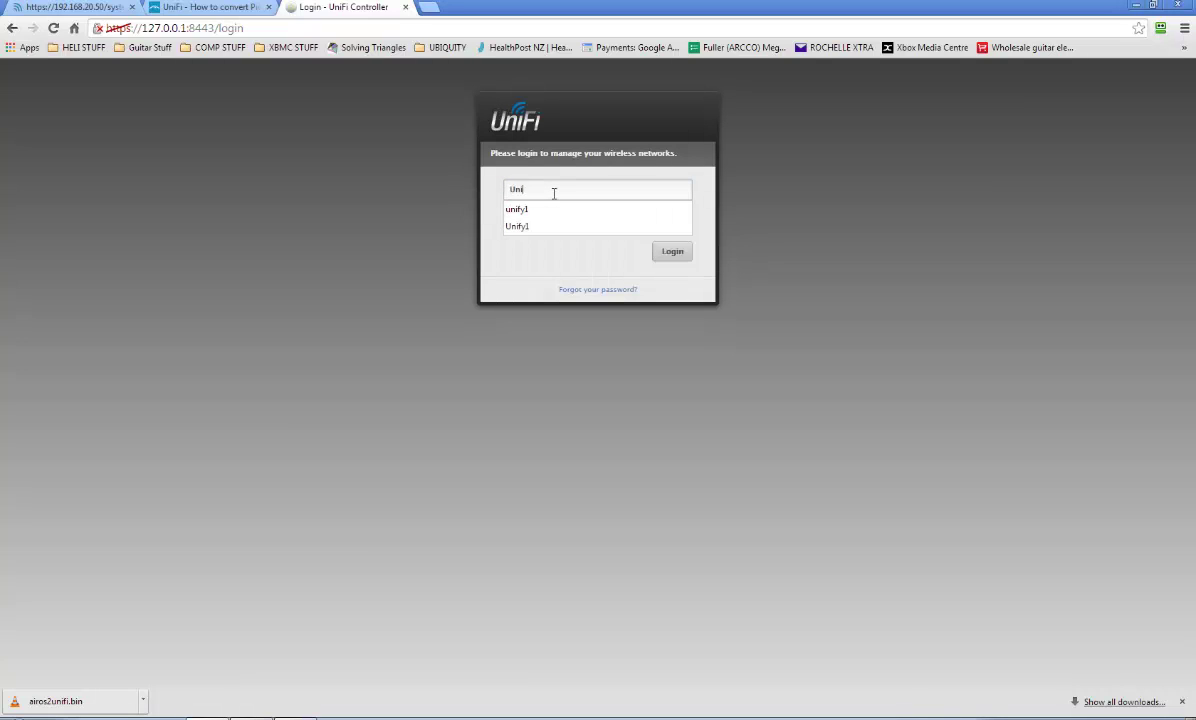
key(Tab)
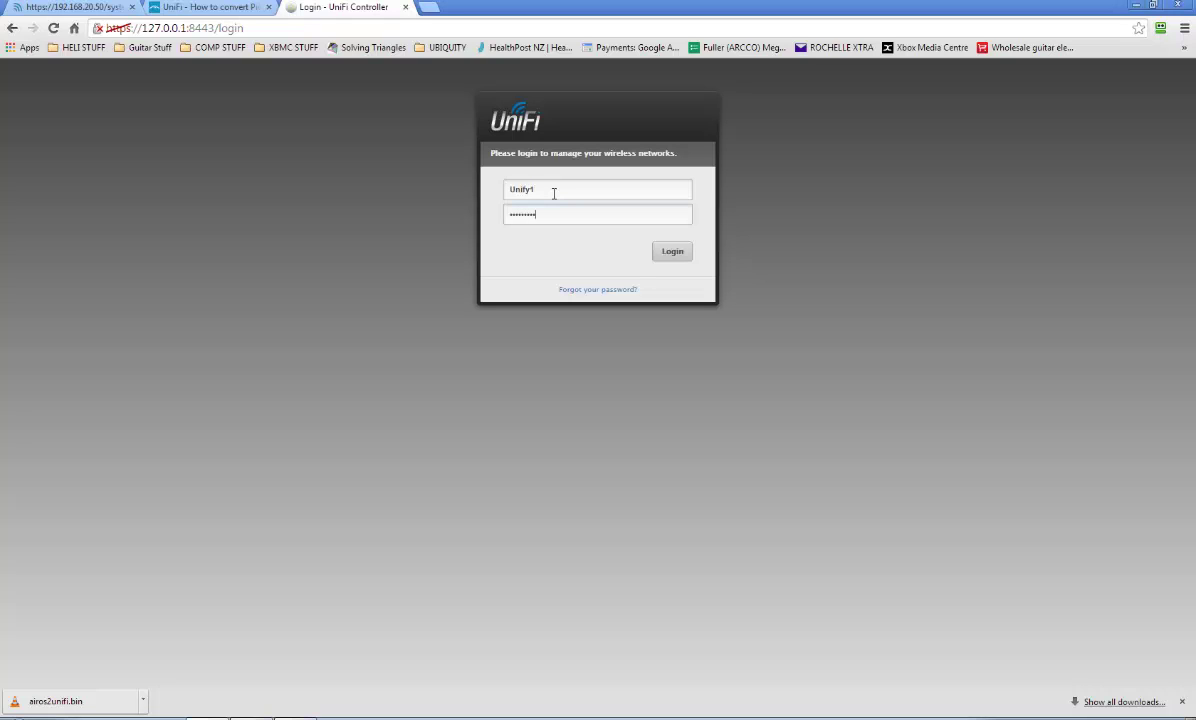
key(Return)
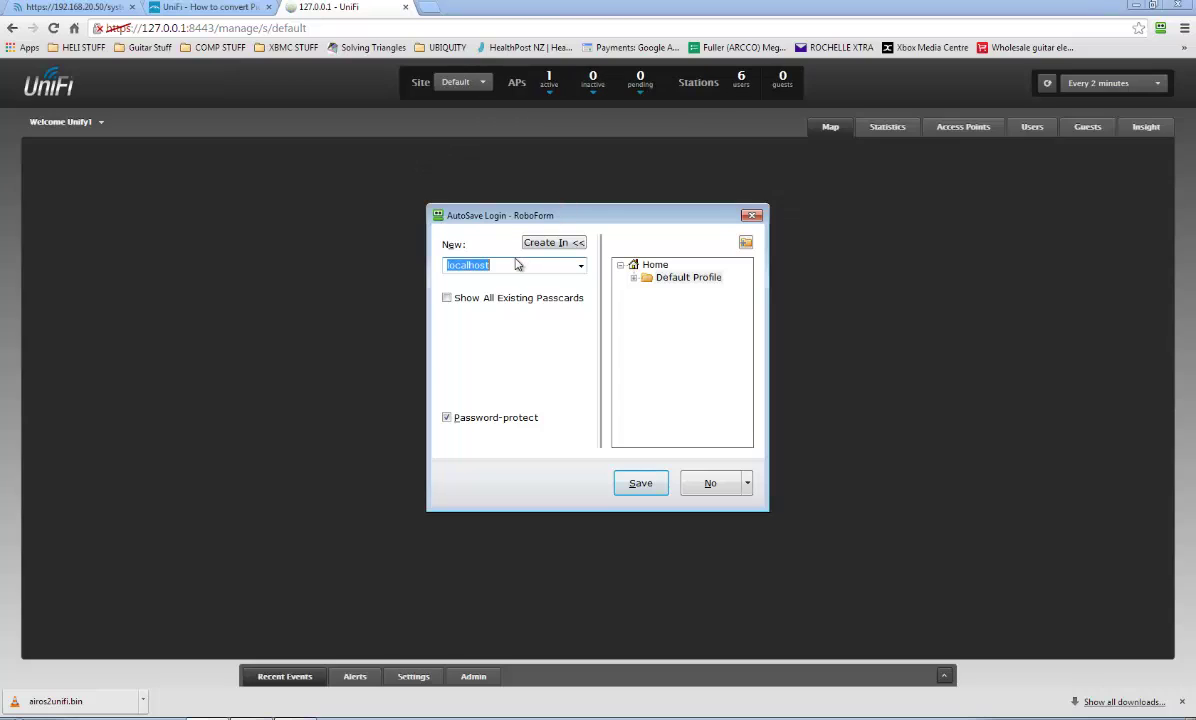
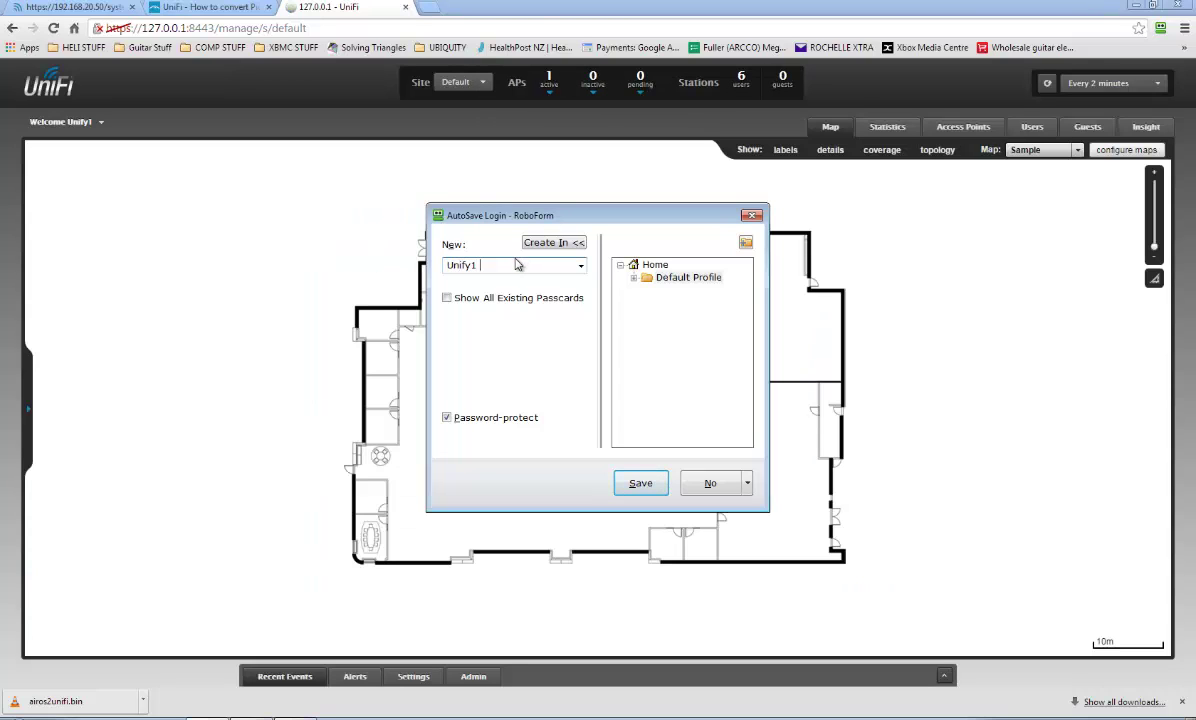
text( Picostation)
click(628, 482)
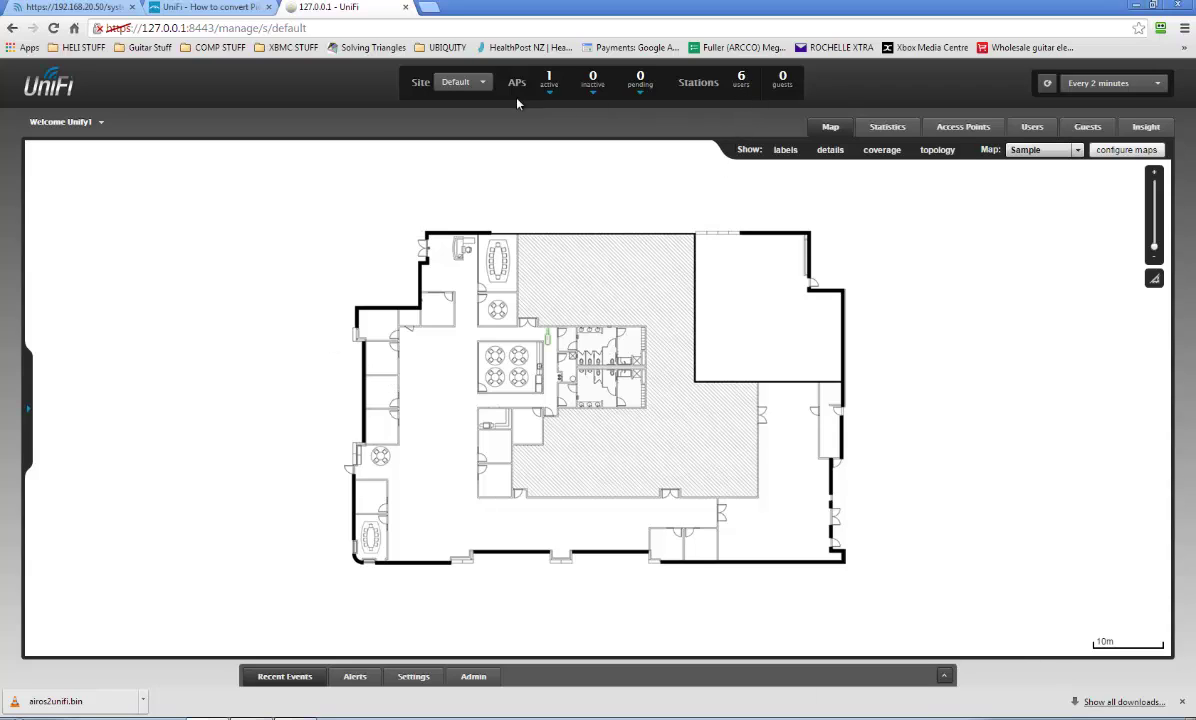
Set the data refresh interval to every 5 seconds.
mouse_move(641, 86)
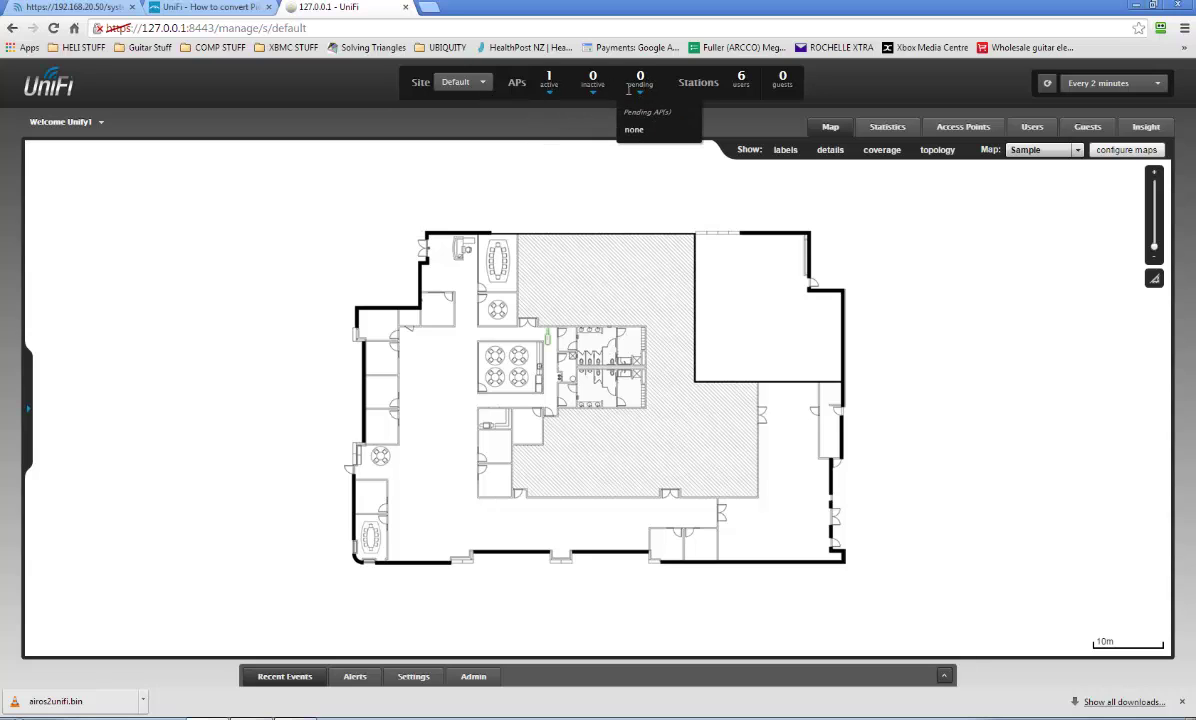
mouse_move(592, 95)
click(1107, 88)
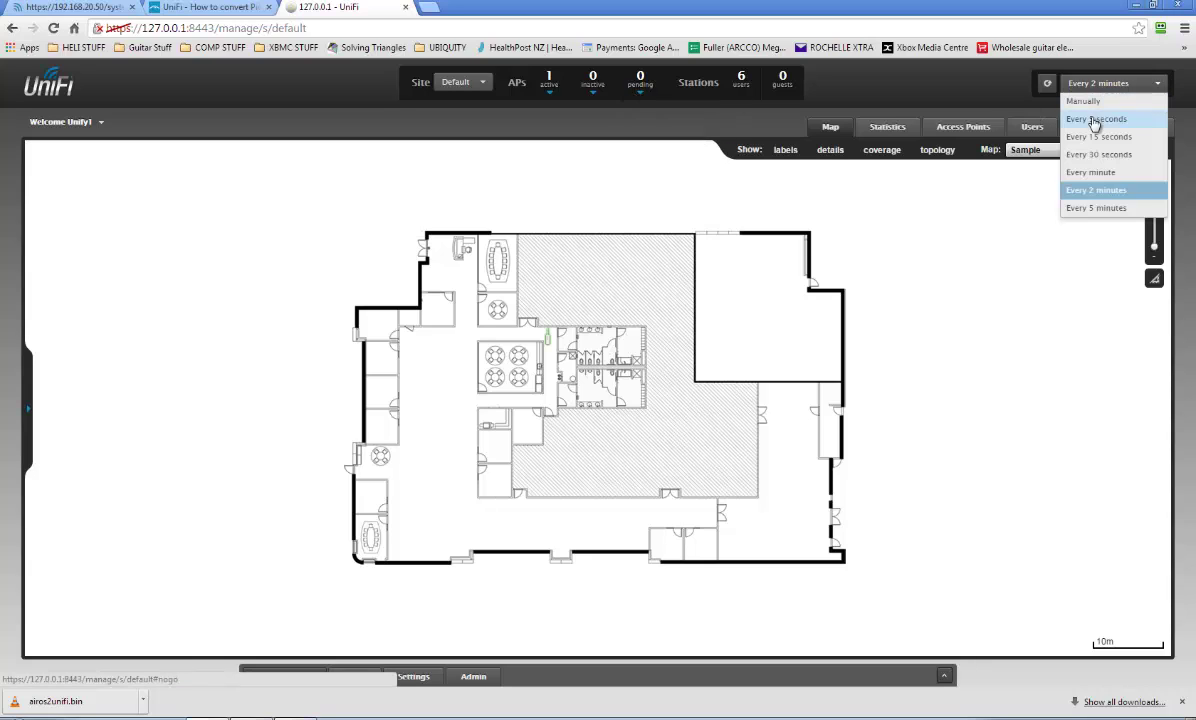
click(1094, 121)
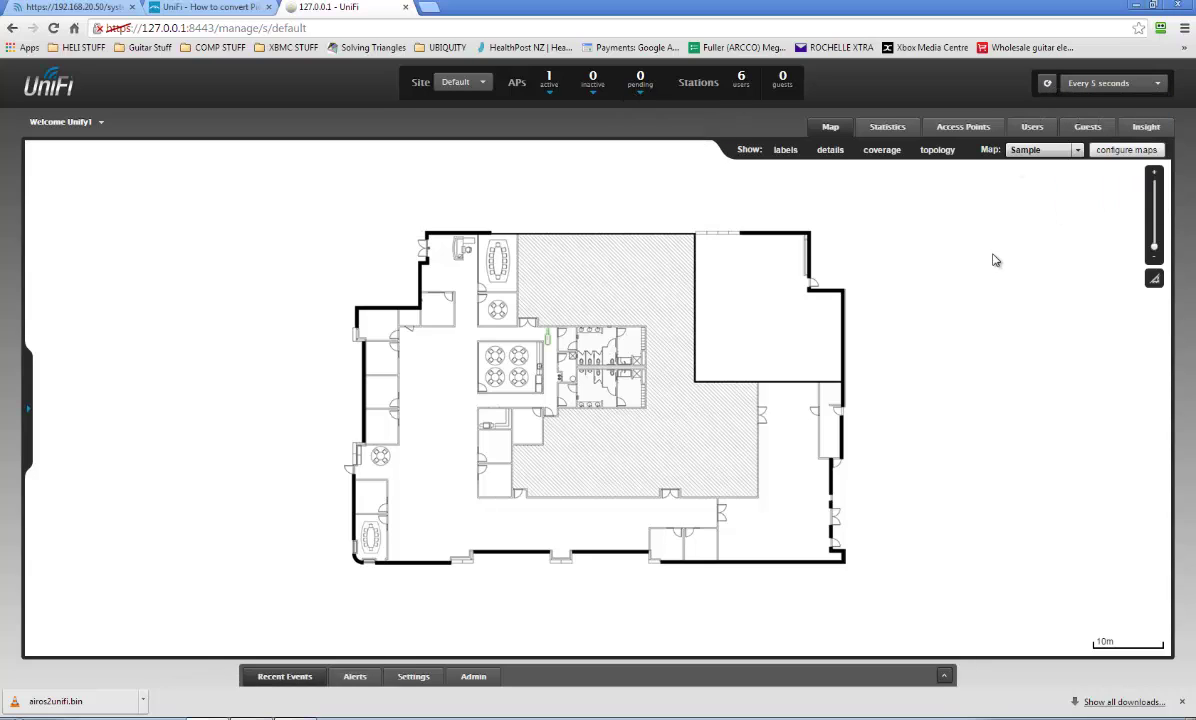
Show network topology and access point details on the map, leaving coverage off.
click(935, 152)
click(888, 160)
click(885, 160)
click(833, 155)
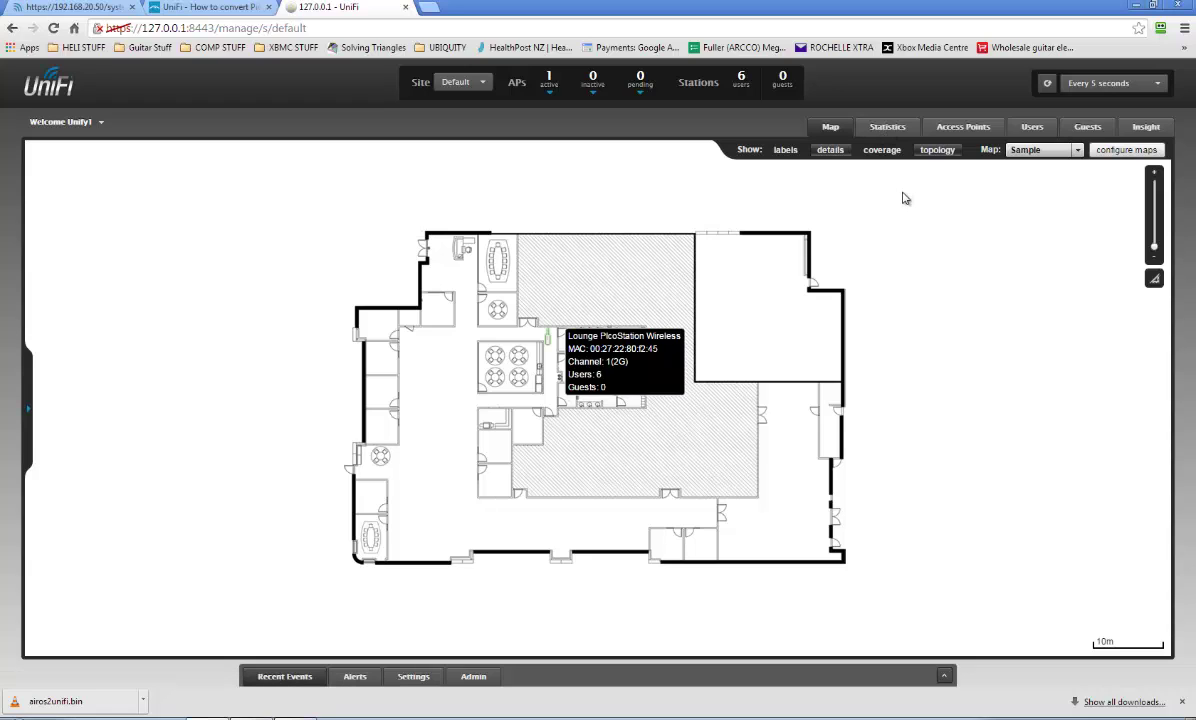
Open Insight's known clients report, then view the Rogue Access Points and Guest Connections reports.
click(1146, 128)
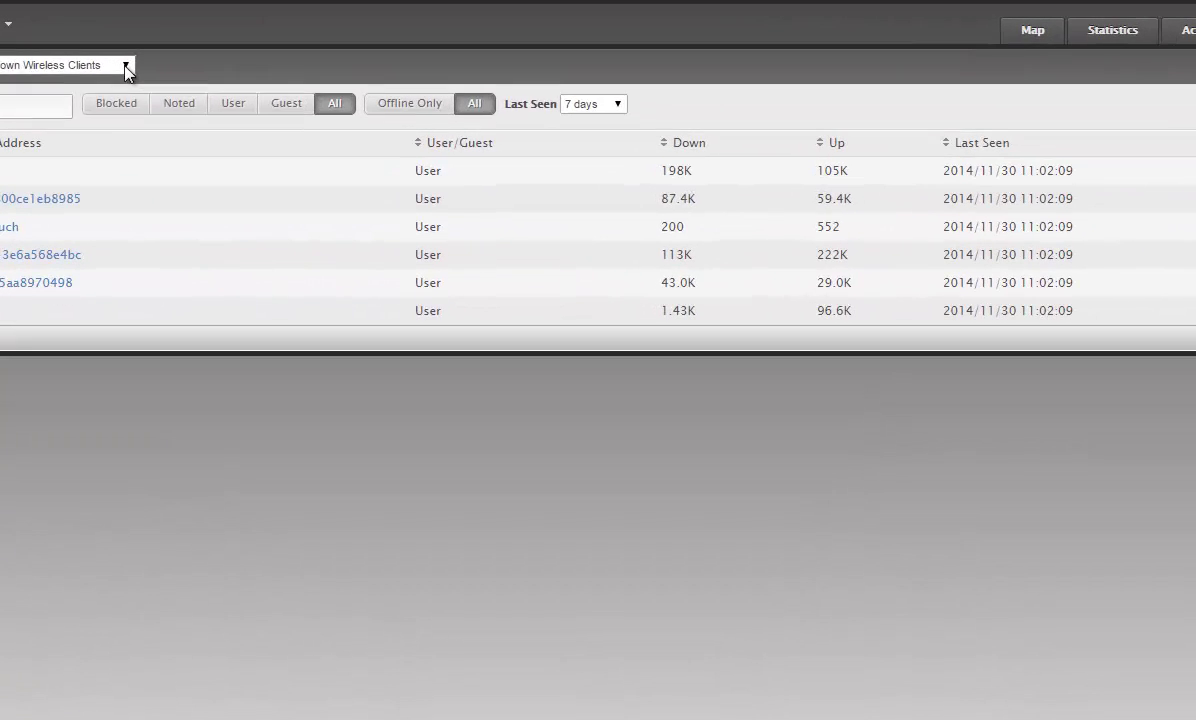
click(180, 151)
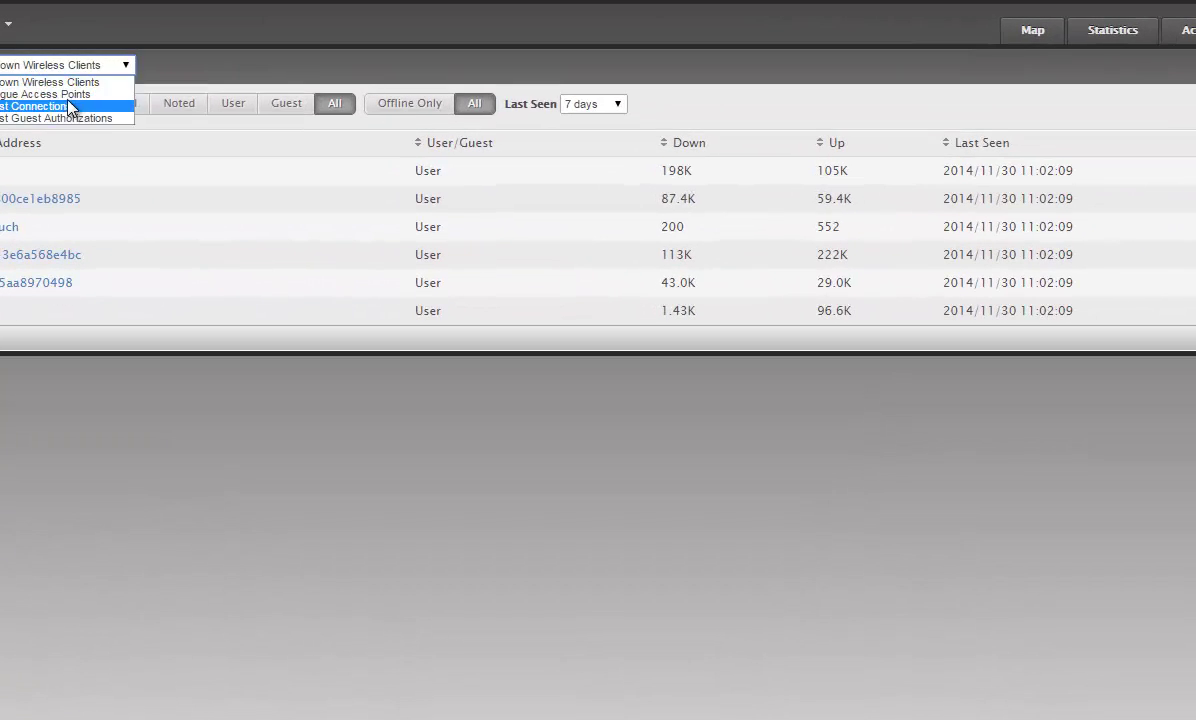
click(66, 94)
click(120, 66)
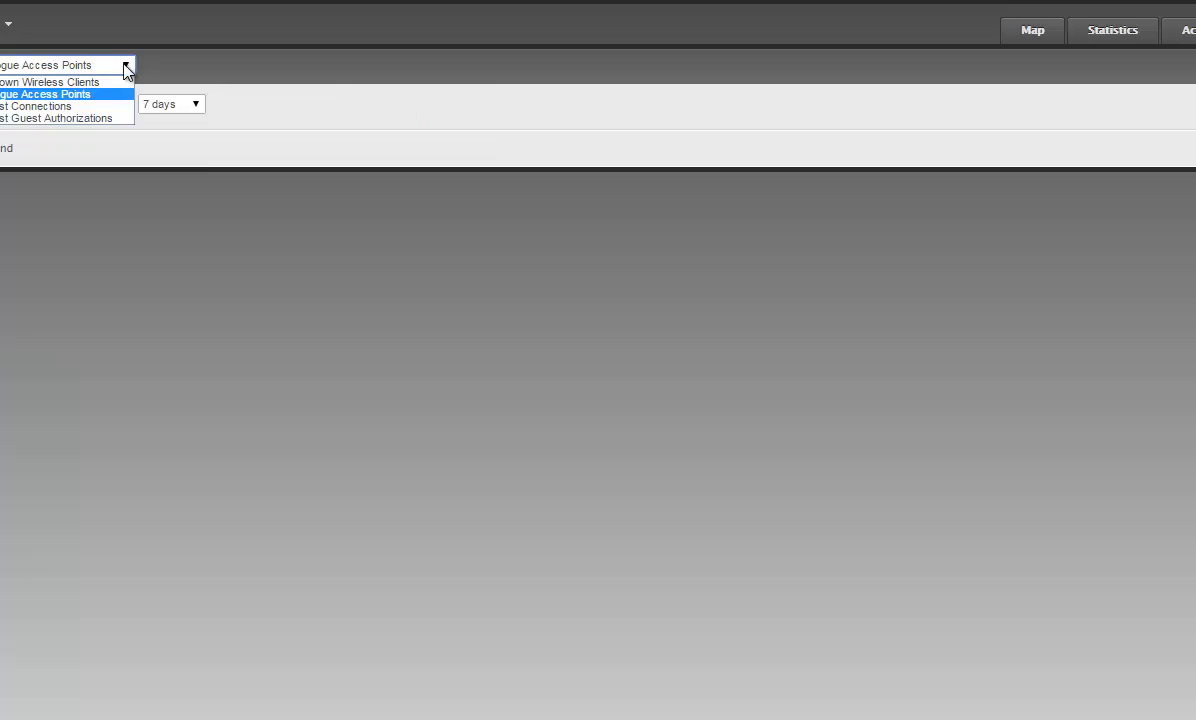
click(62, 106)
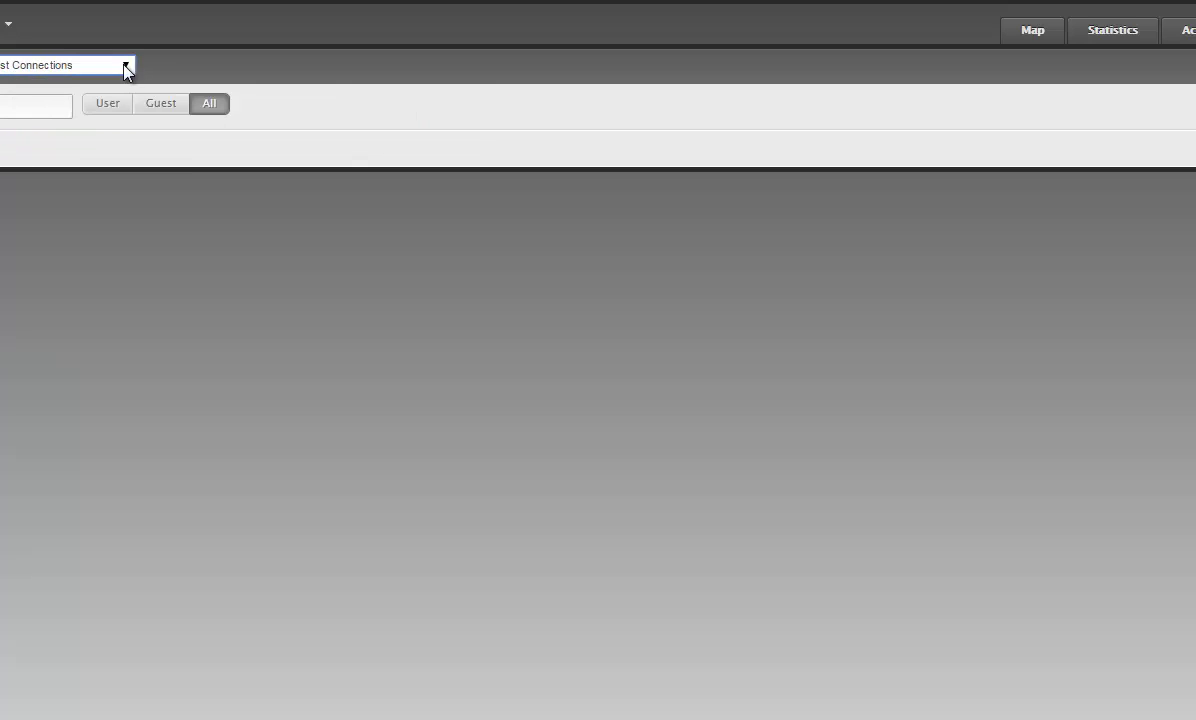